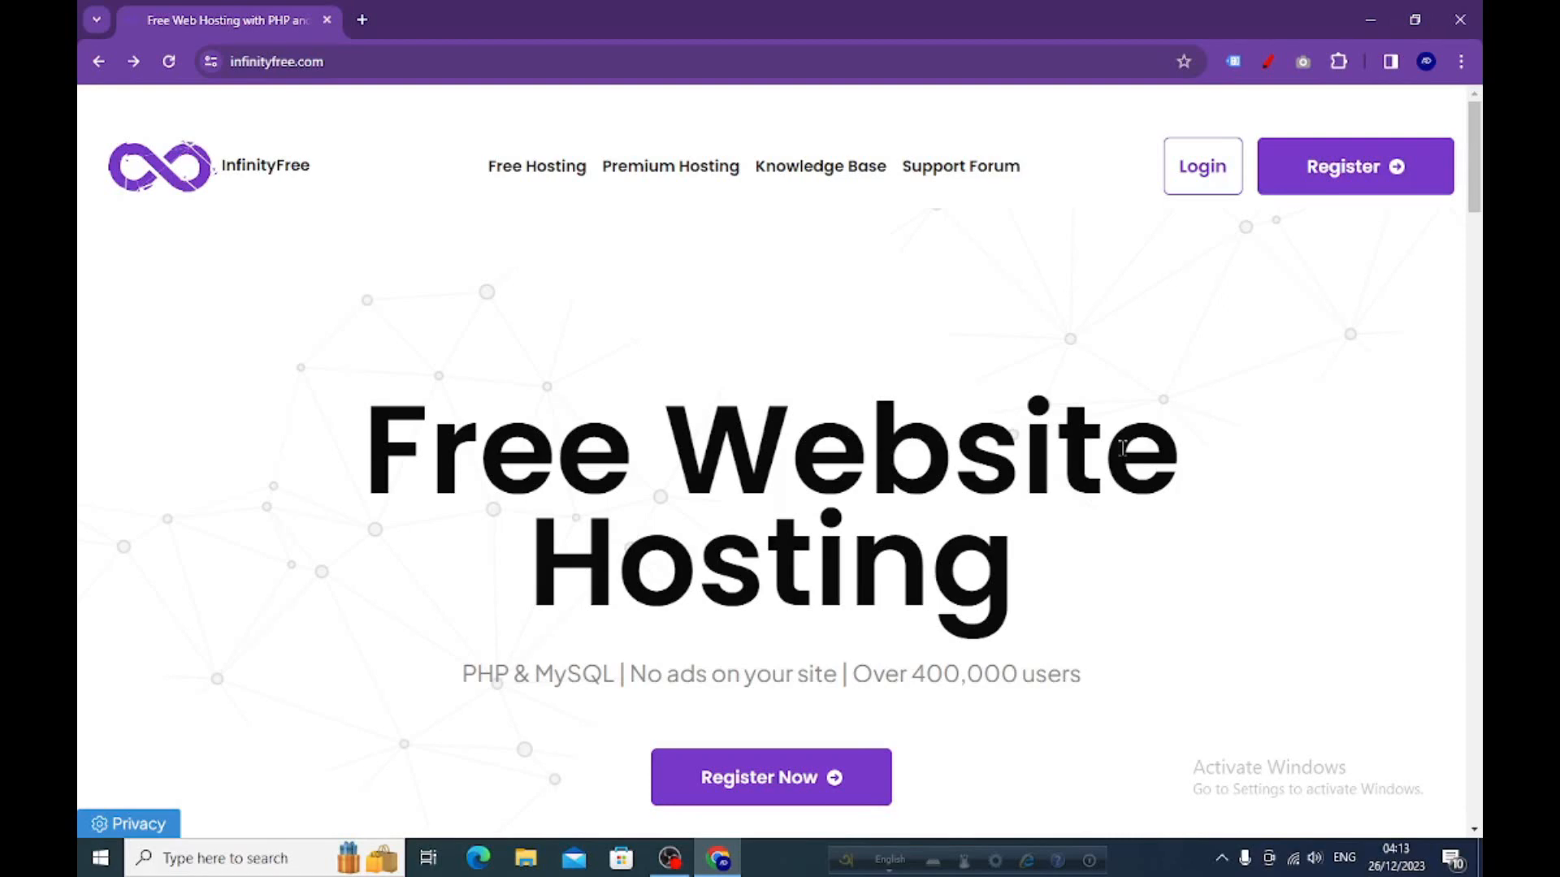
- Sign in to the InfinityFree dashboard with the prefilled credentials and open its home page in a second browser tab
left_click(1197, 181)
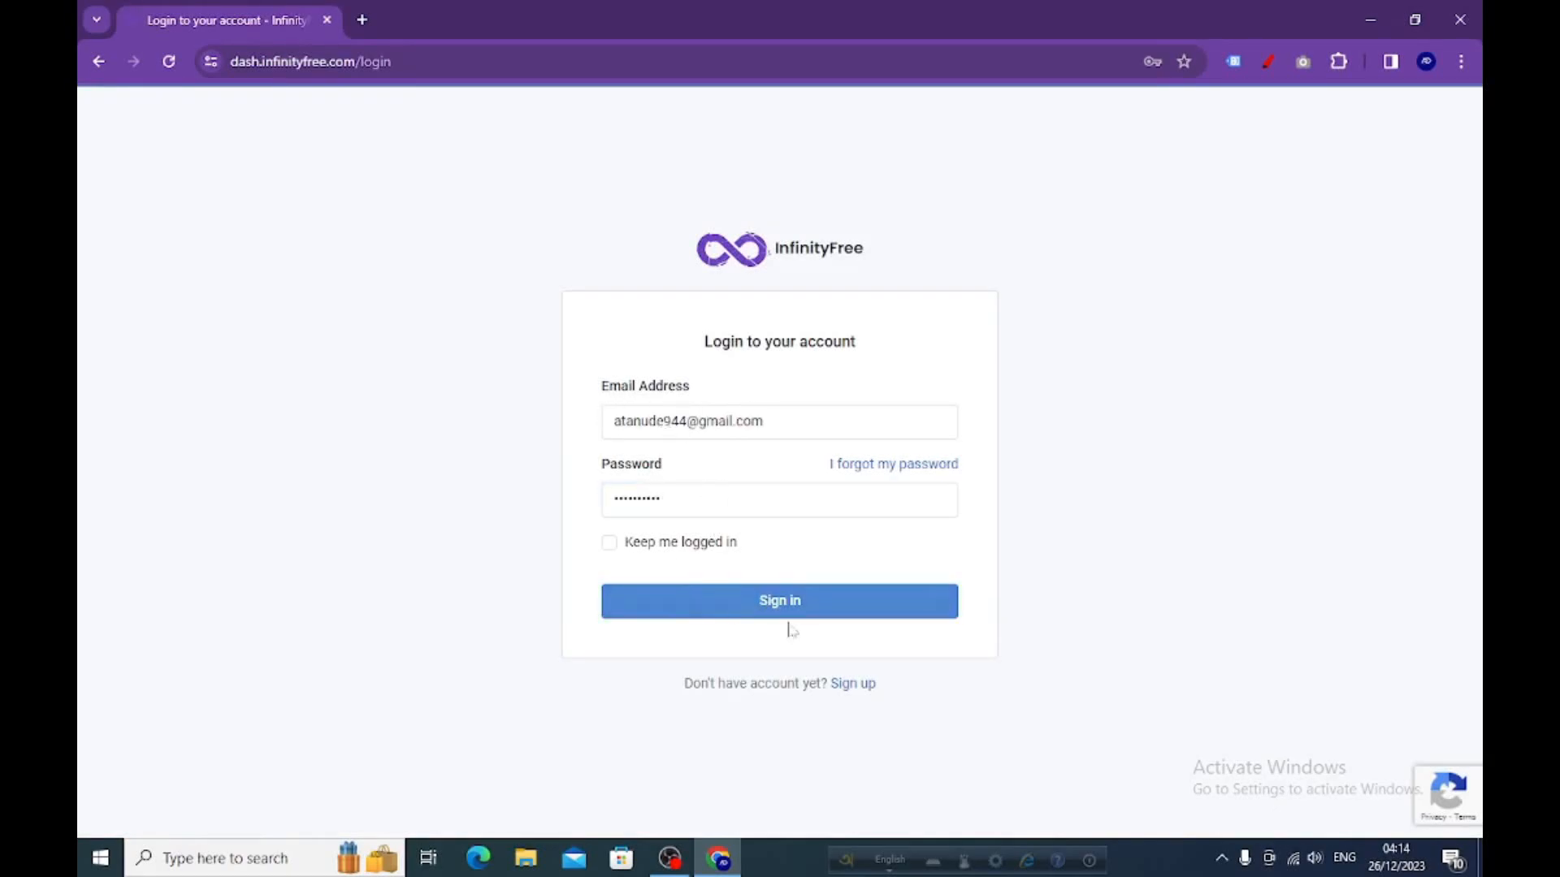
left_click(775, 609)
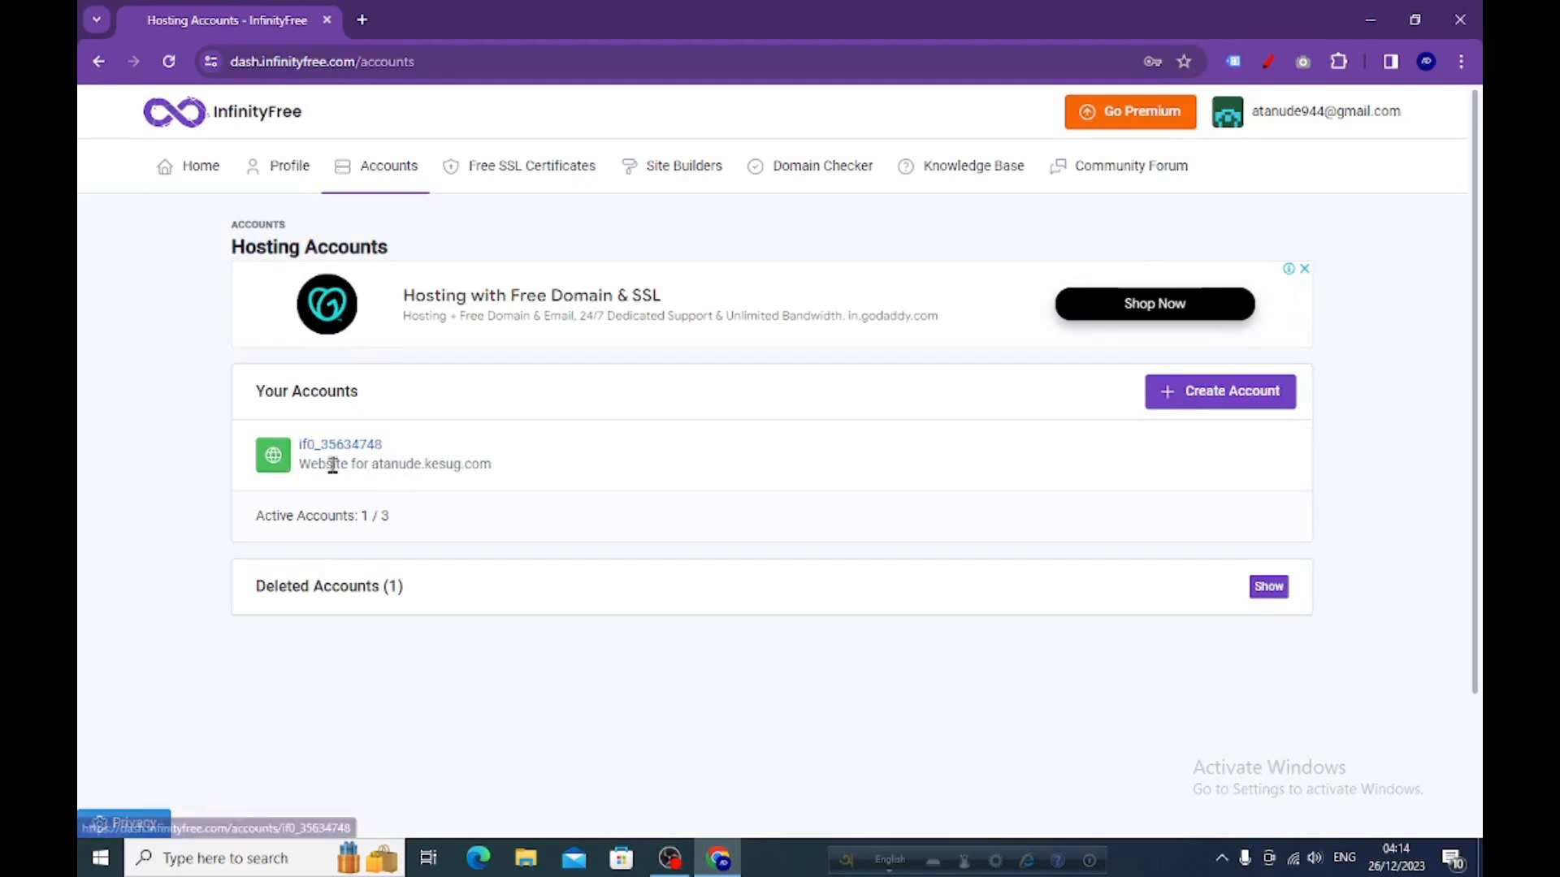
right_click(210, 176)
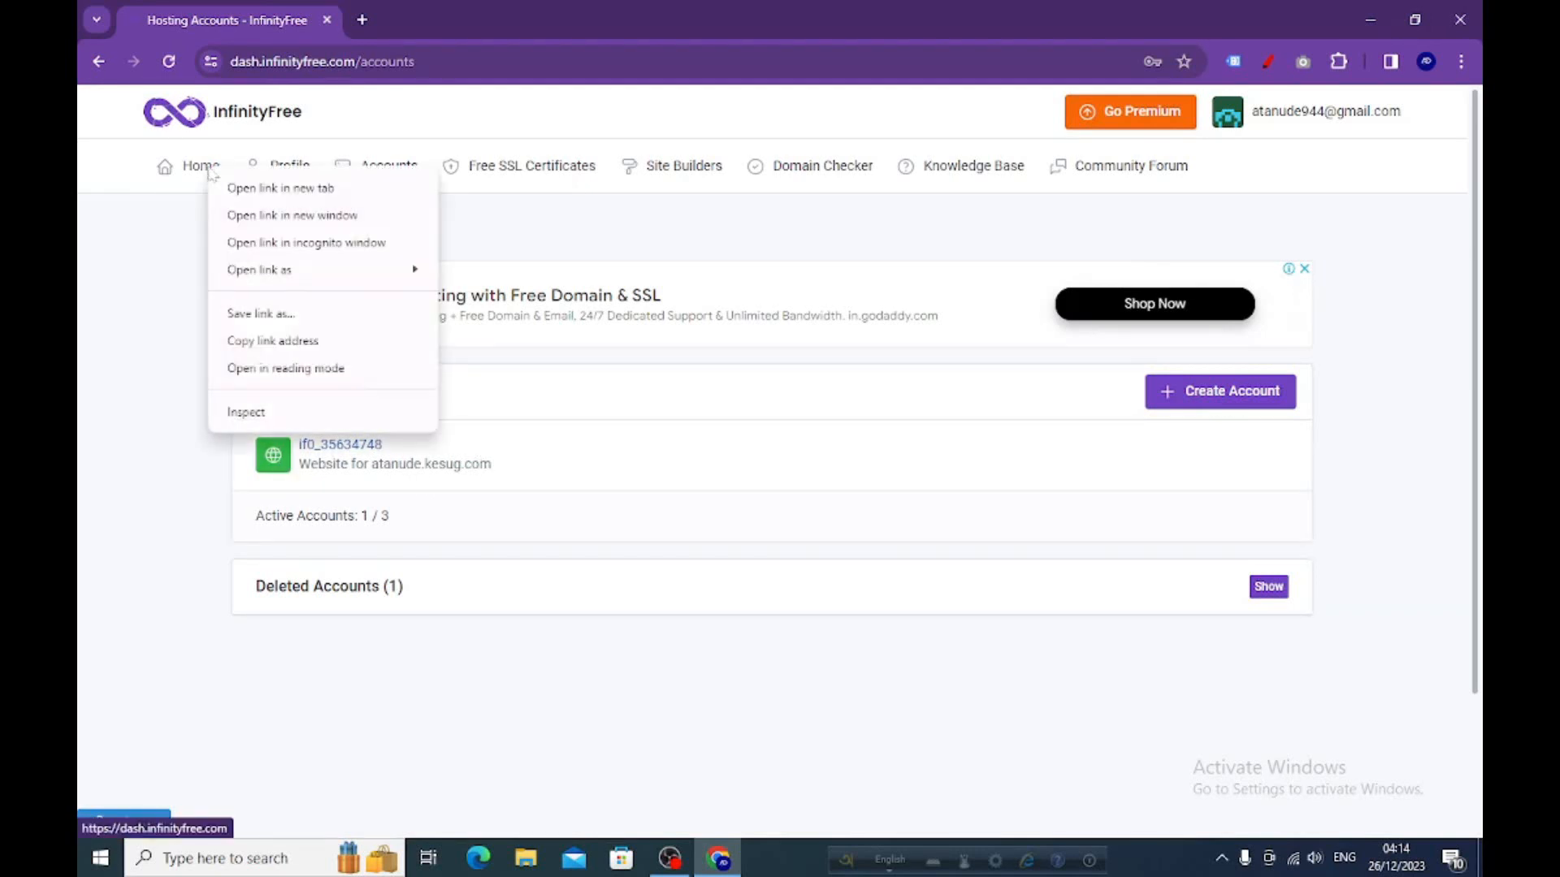
left_click(277, 190)
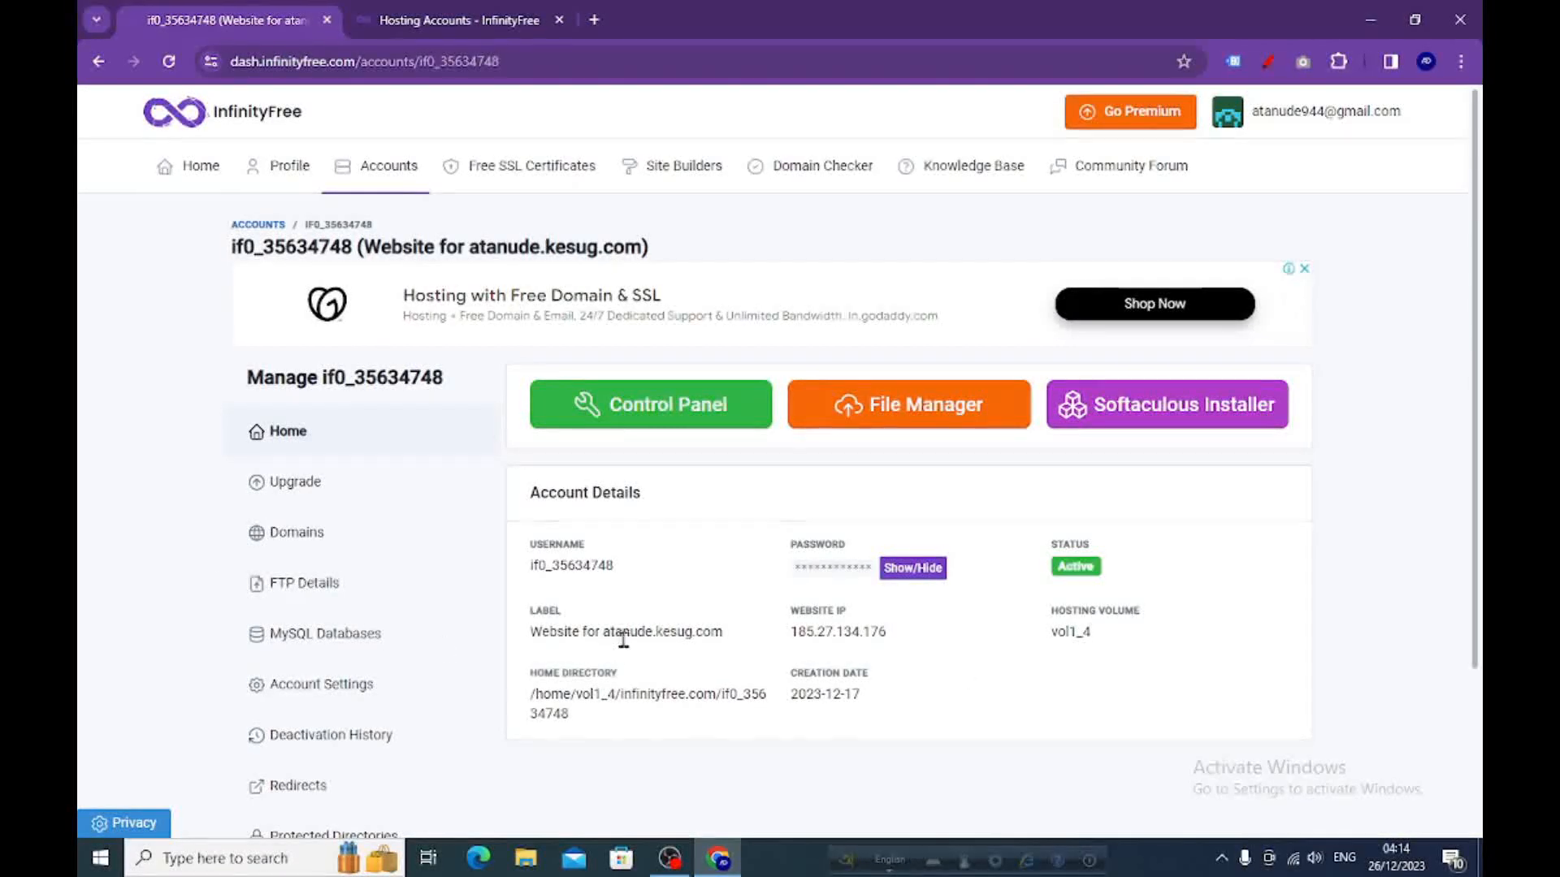
- Copy the website domain from the hosting account's label and open that site in a new browser tab
left_click_drag(723, 632, 607, 633)
key("ctrl+c")
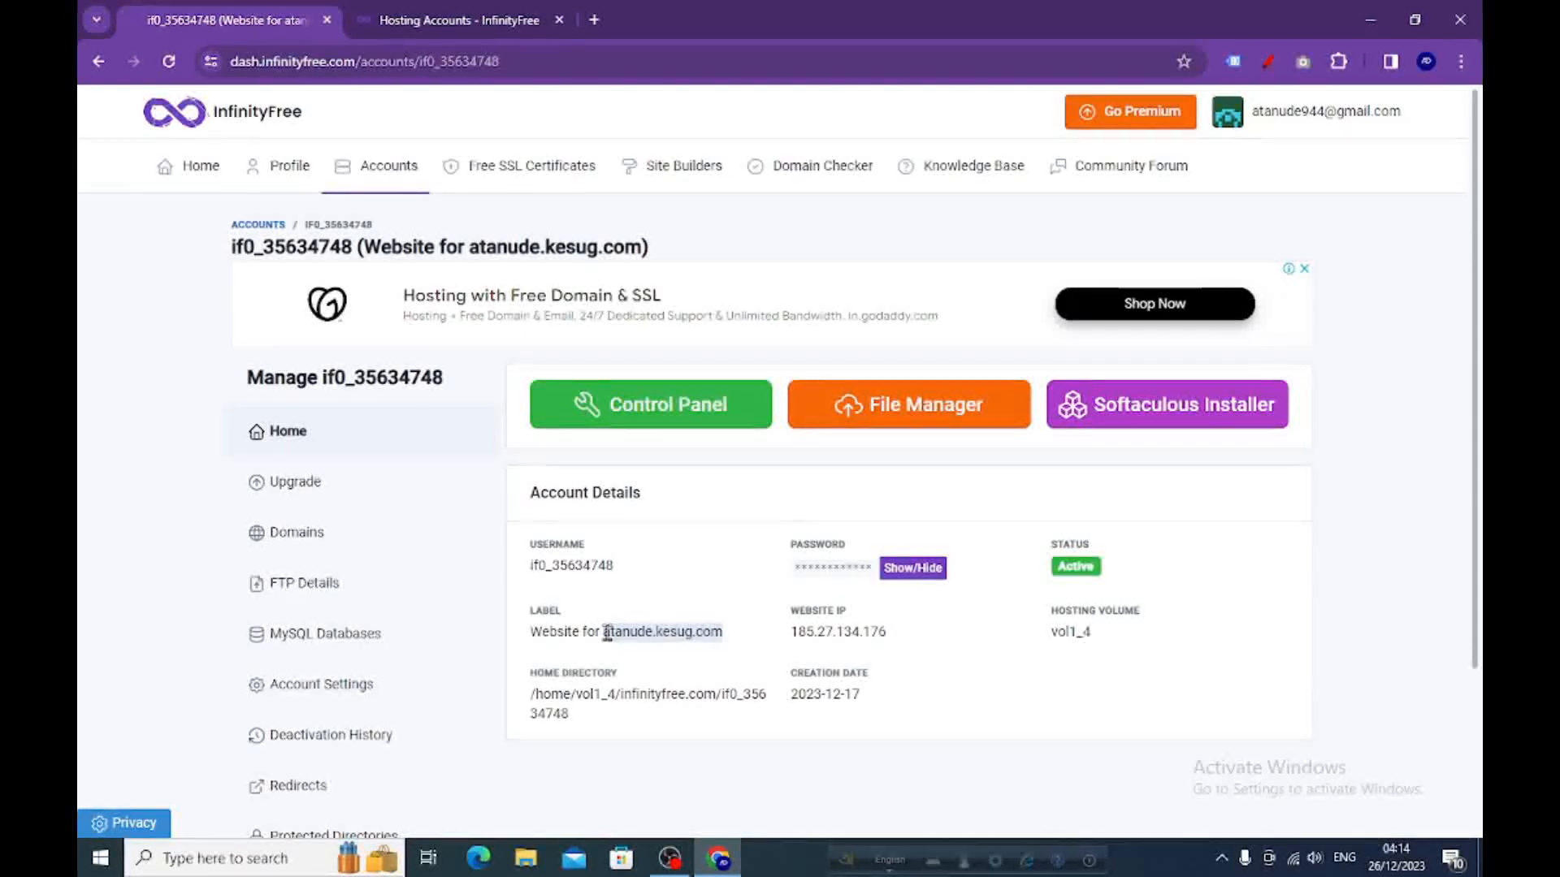
right_click(638, 632)
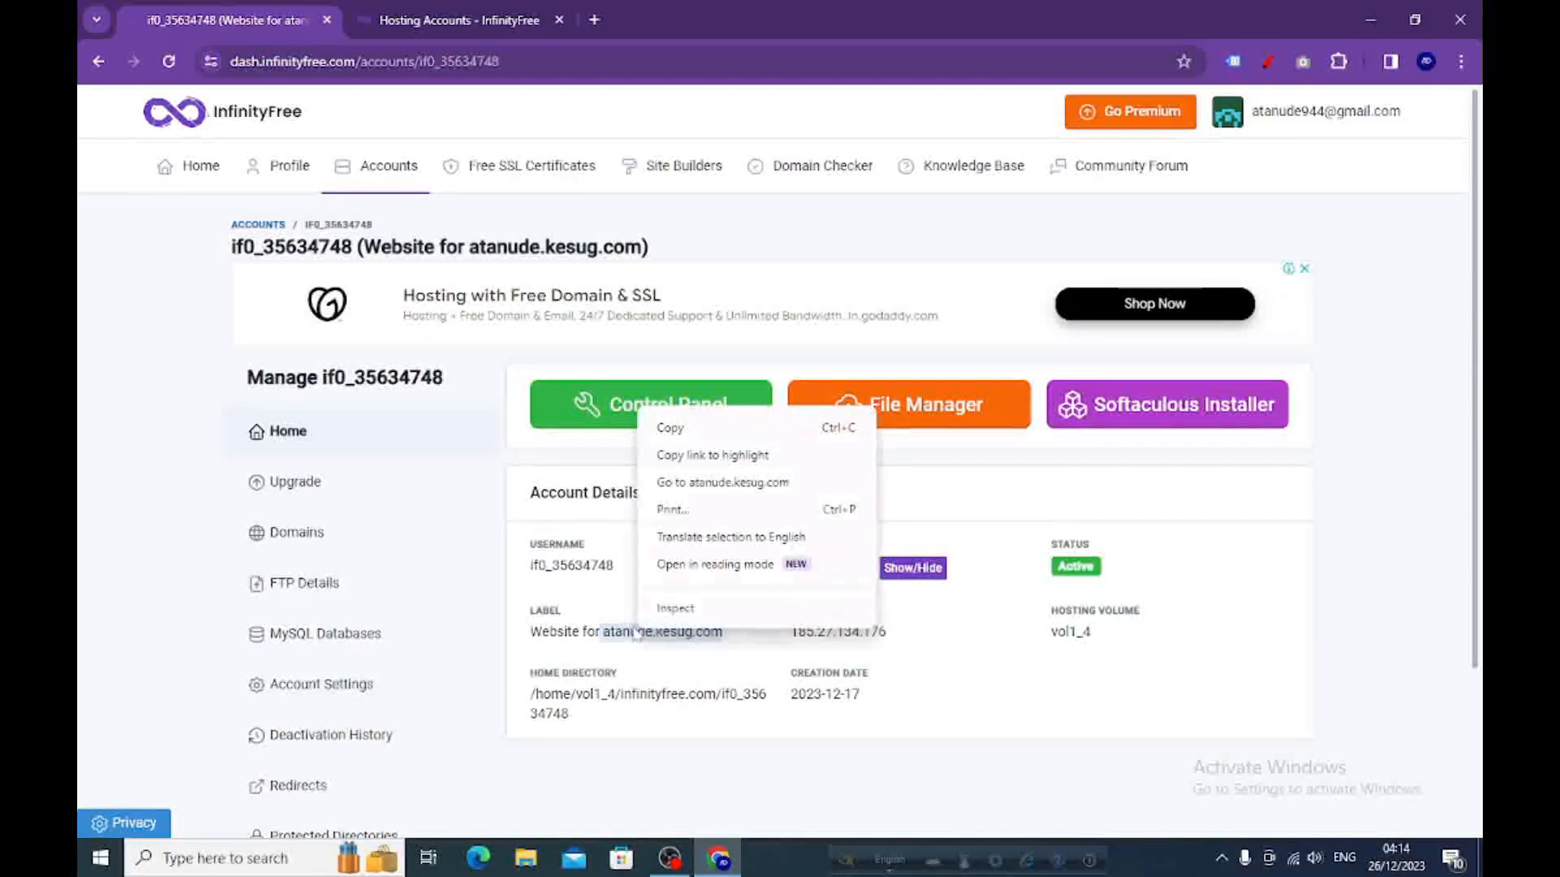
left_click(671, 428)
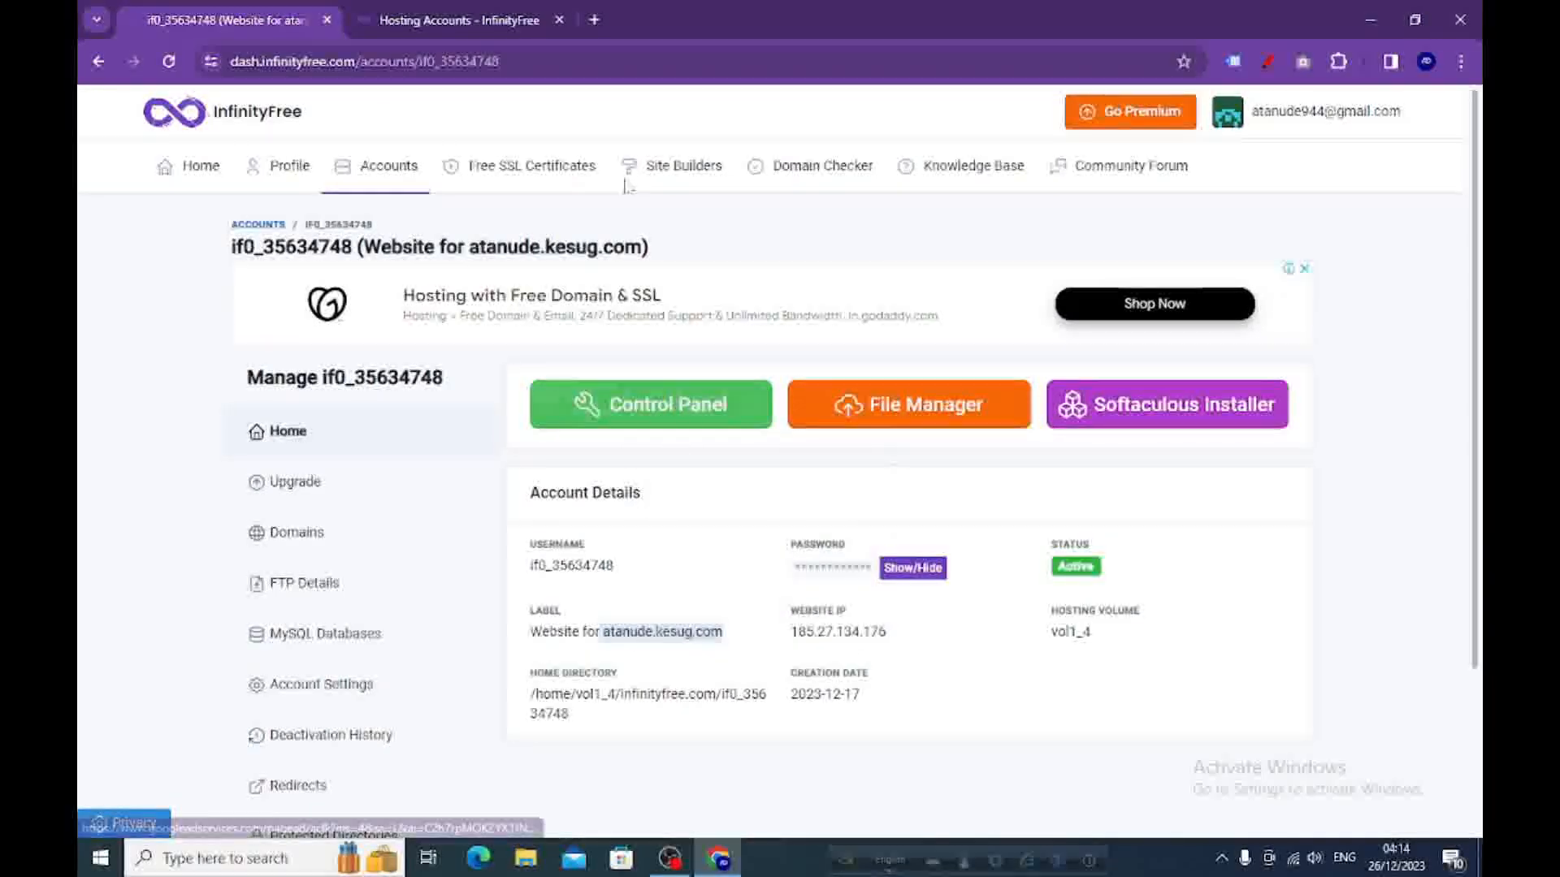
left_click(599, 18)
right_click(586, 54)
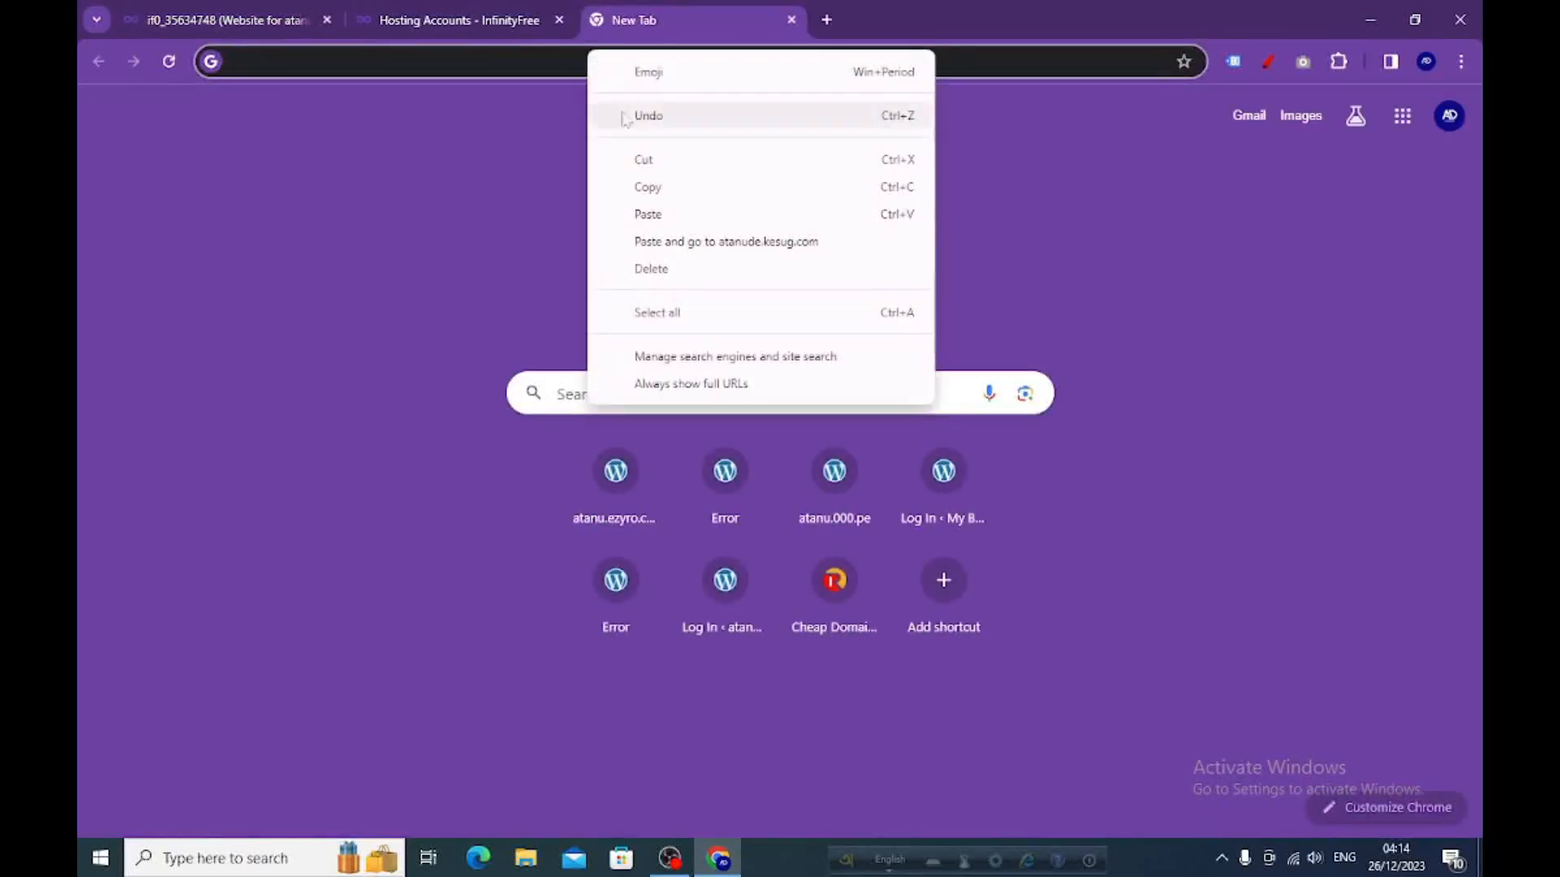
left_click(649, 214)
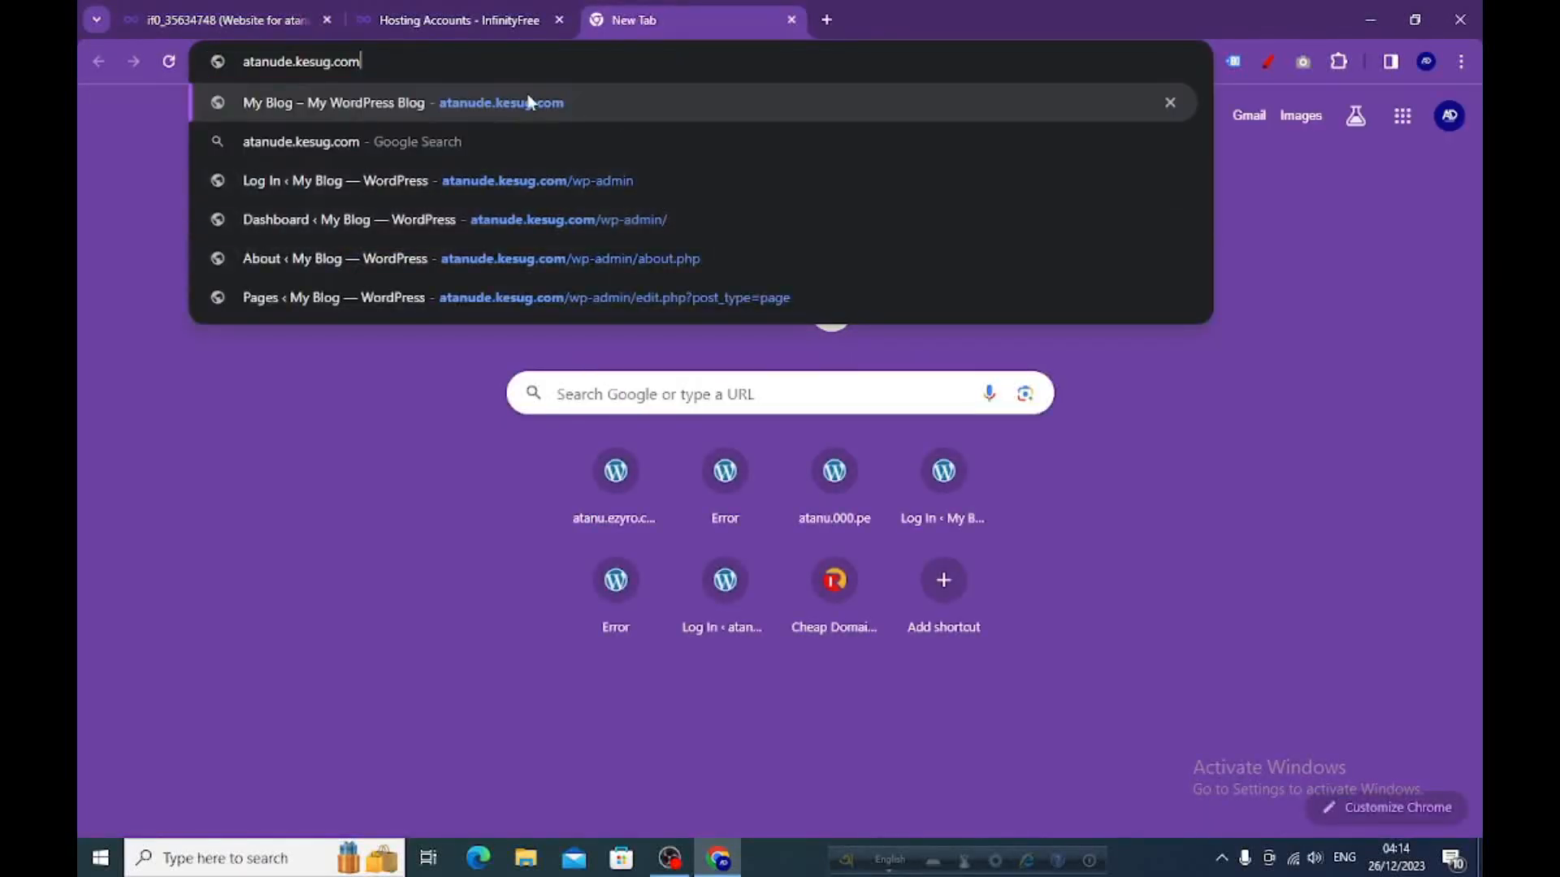
left_click(528, 102)
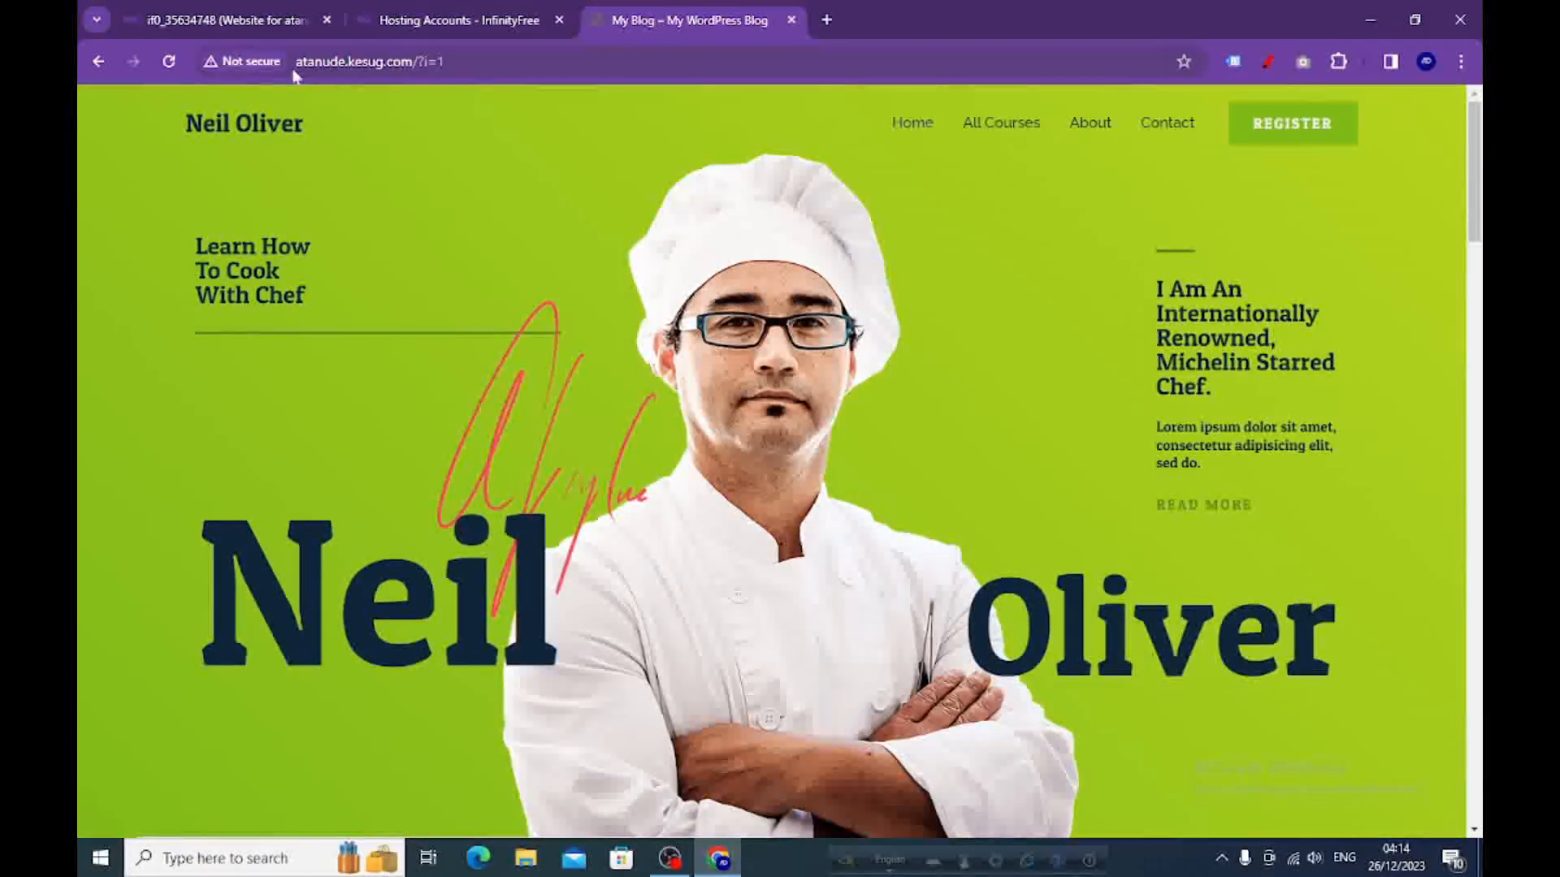
- Go back to the hosting dashboard and start a new free SSL certificate order
left_click(235, 19)
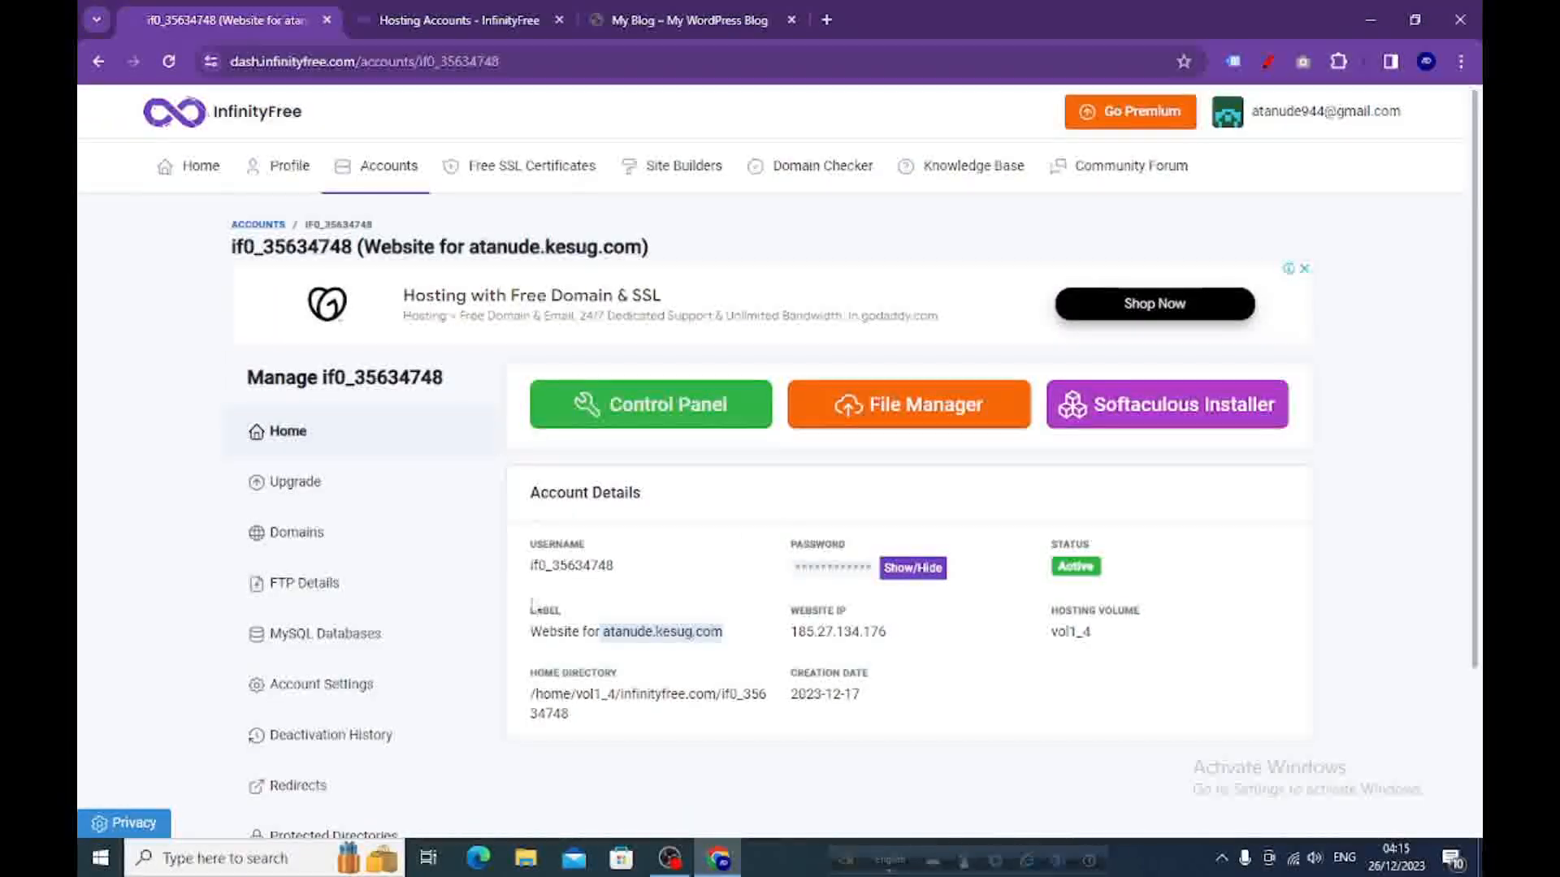
left_click(513, 167)
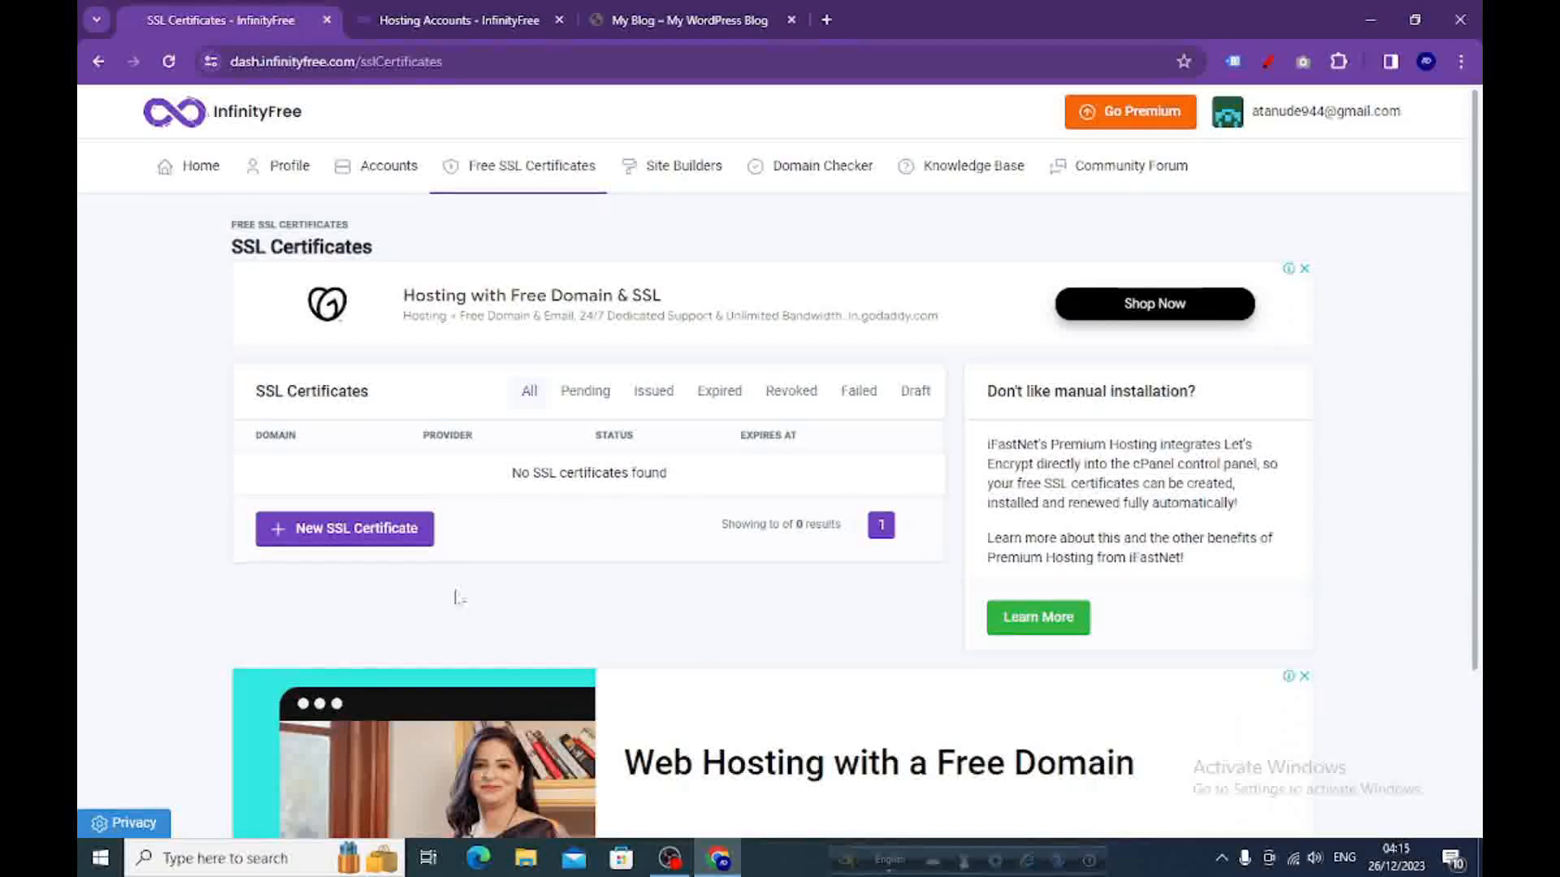
left_click(348, 541)
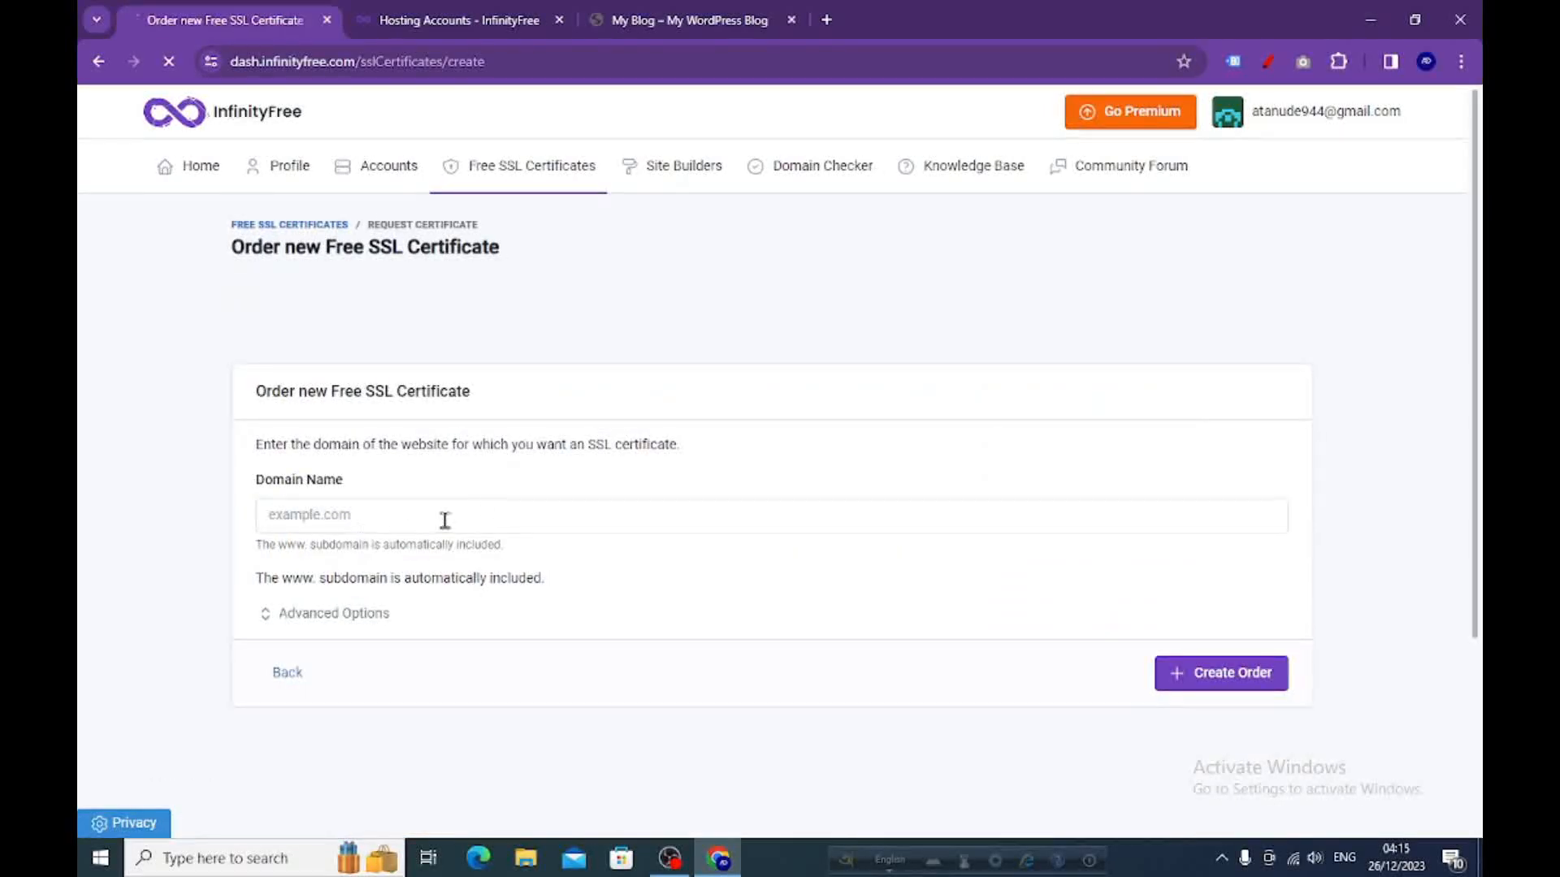
scroll(546, 443, "down", 1)
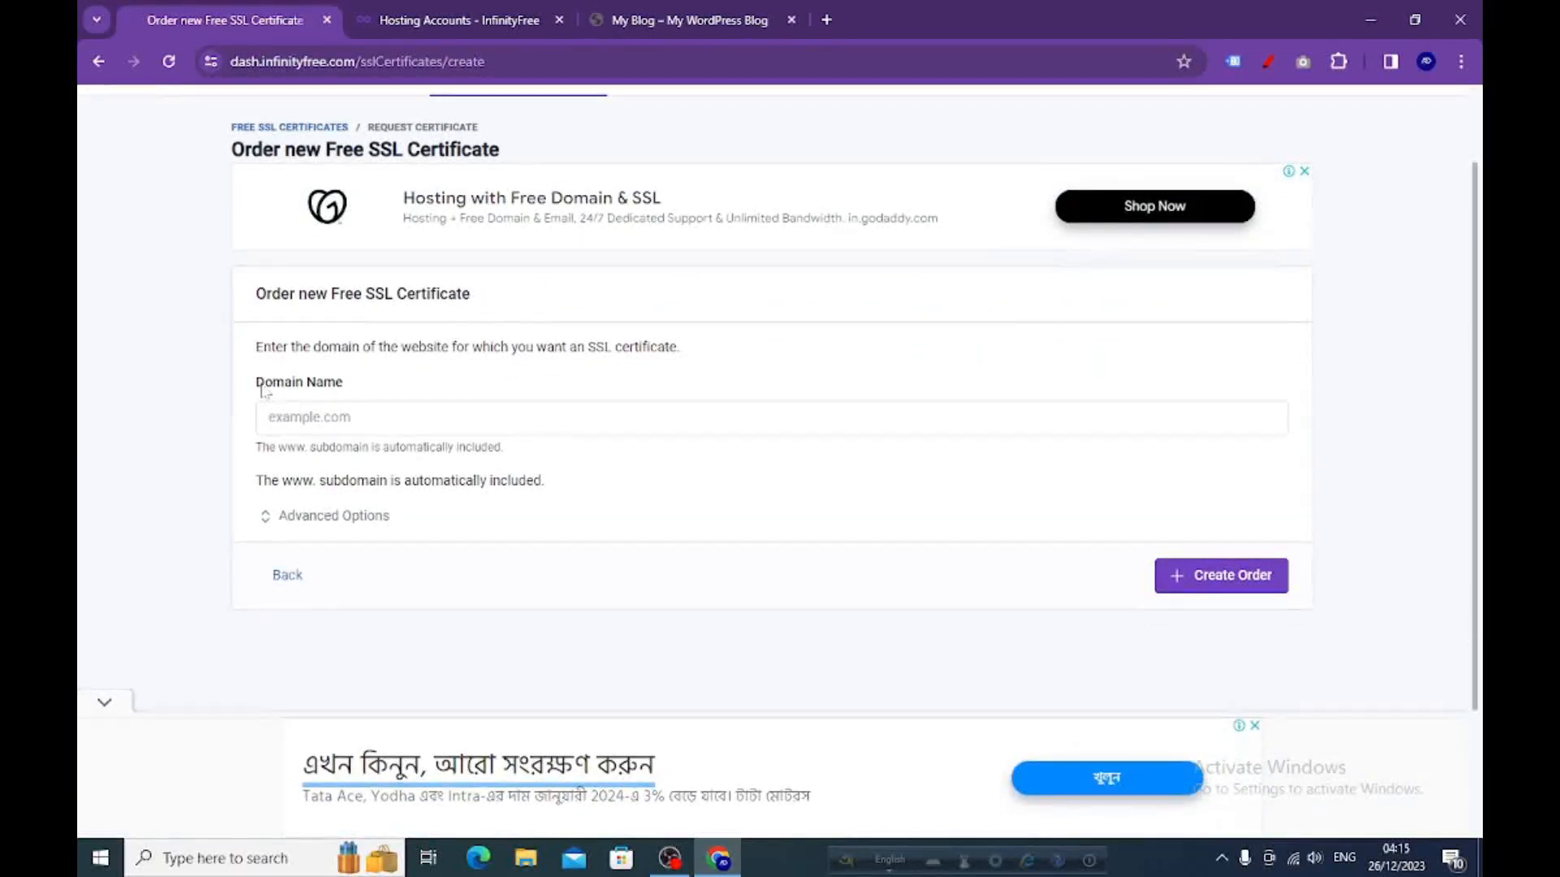
- Copy the domain from the live website's address and paste it as the domain name of the SSL certificate order
left_click(632, 21)
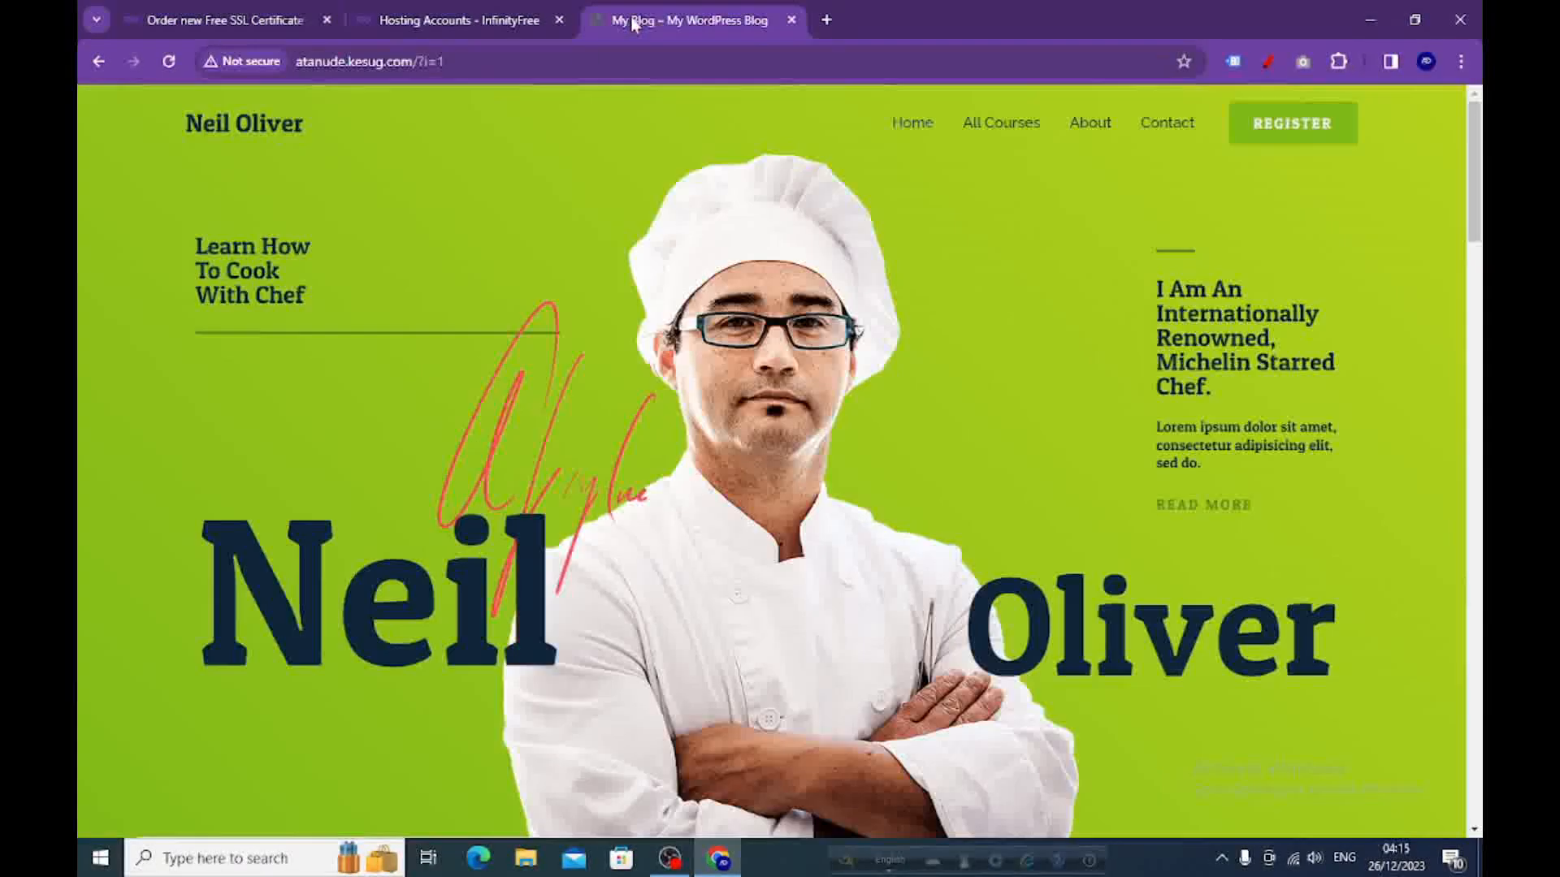
left_click_drag(414, 63, 304, 71)
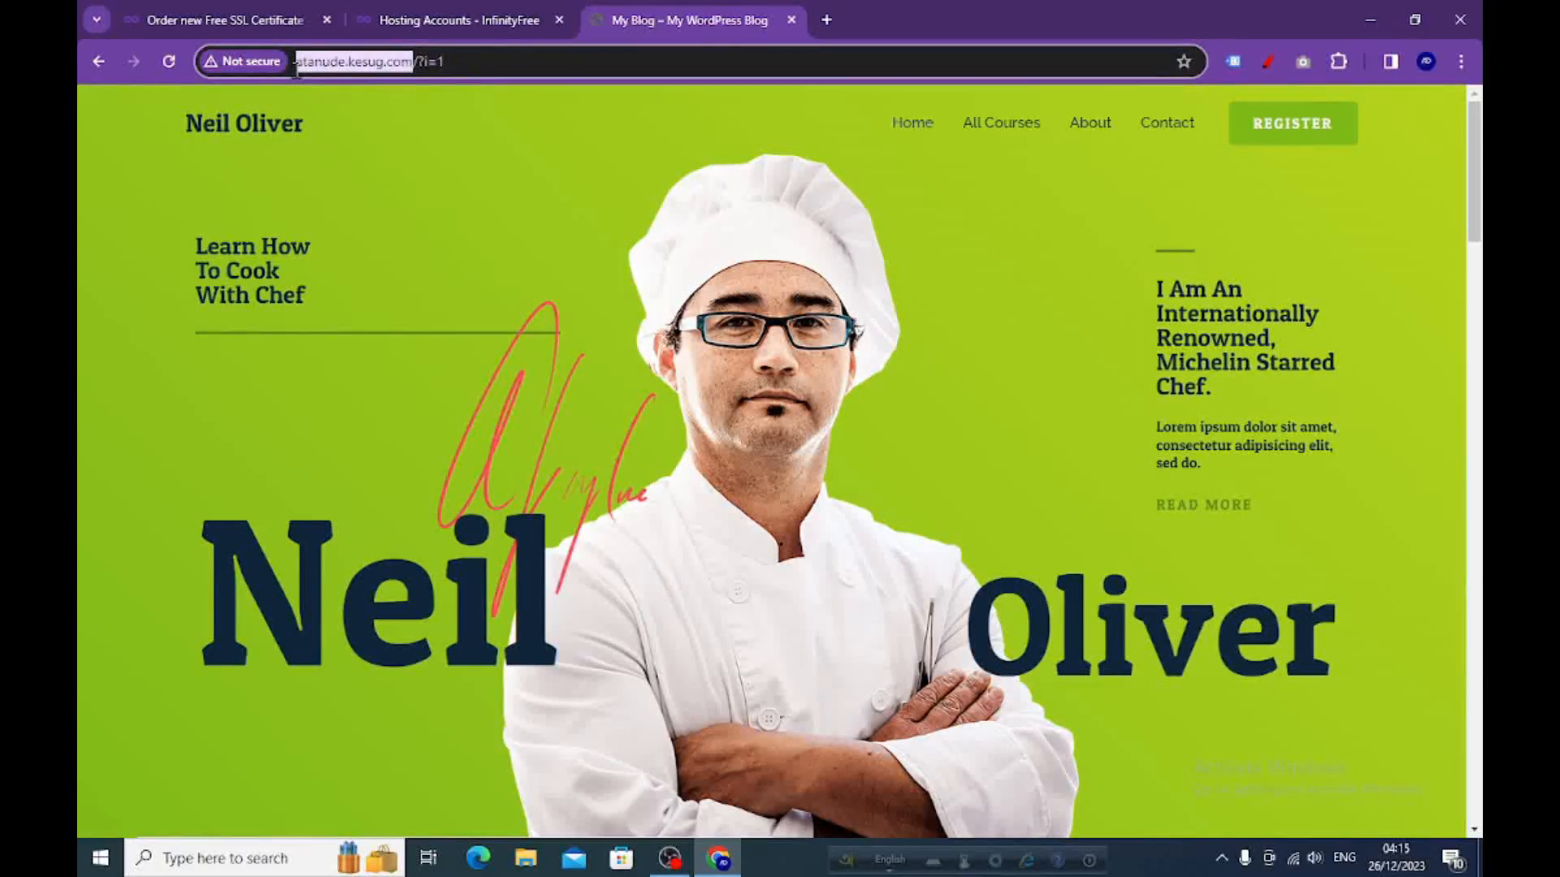
right_click(318, 71)
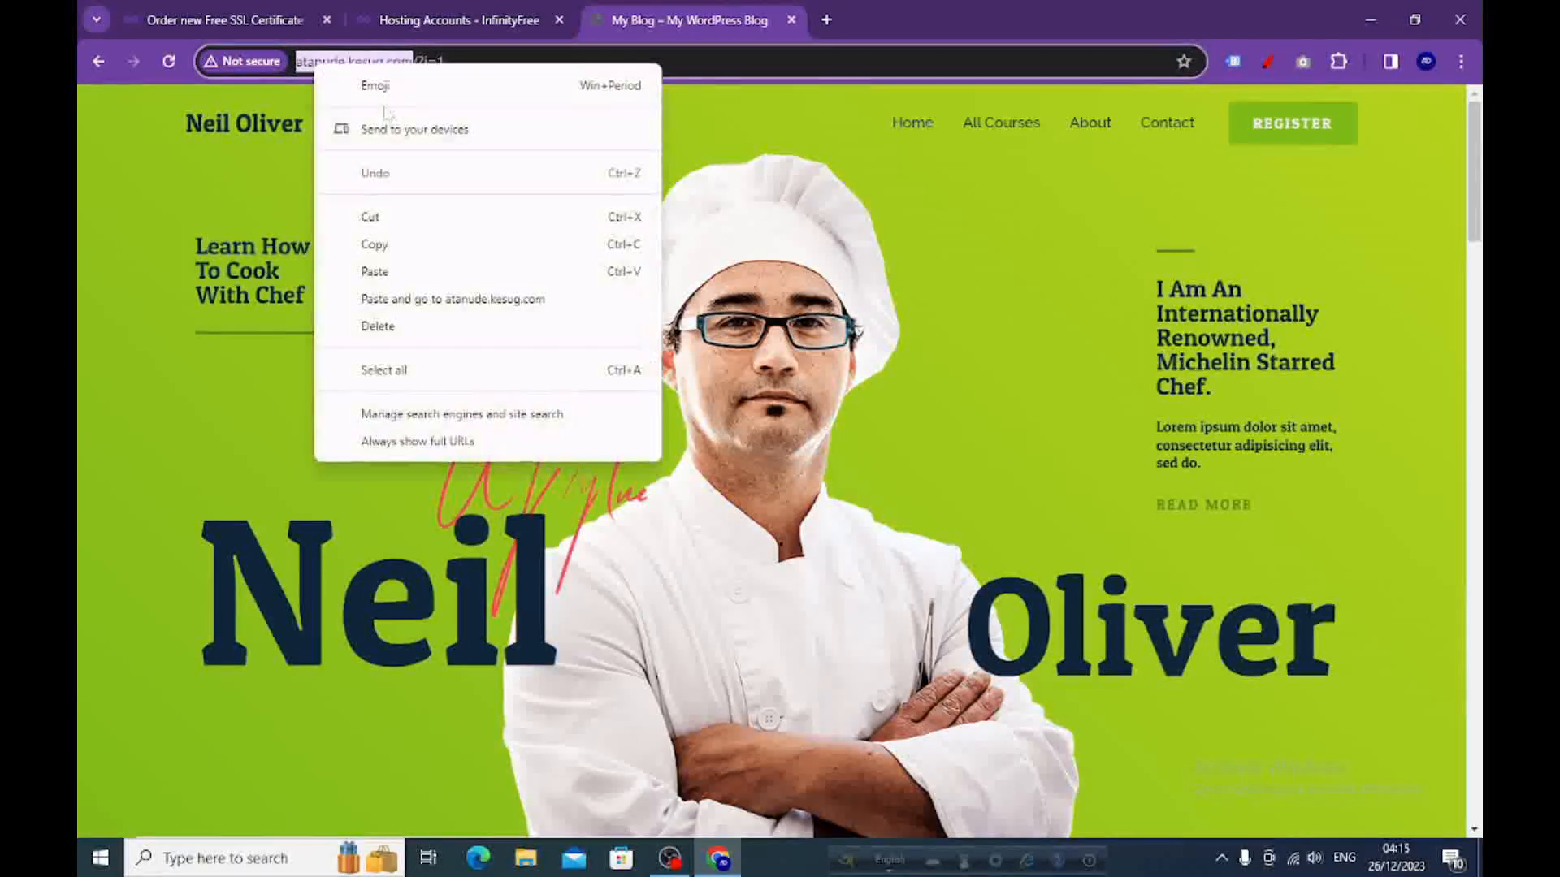
left_click(376, 244)
left_click(225, 20)
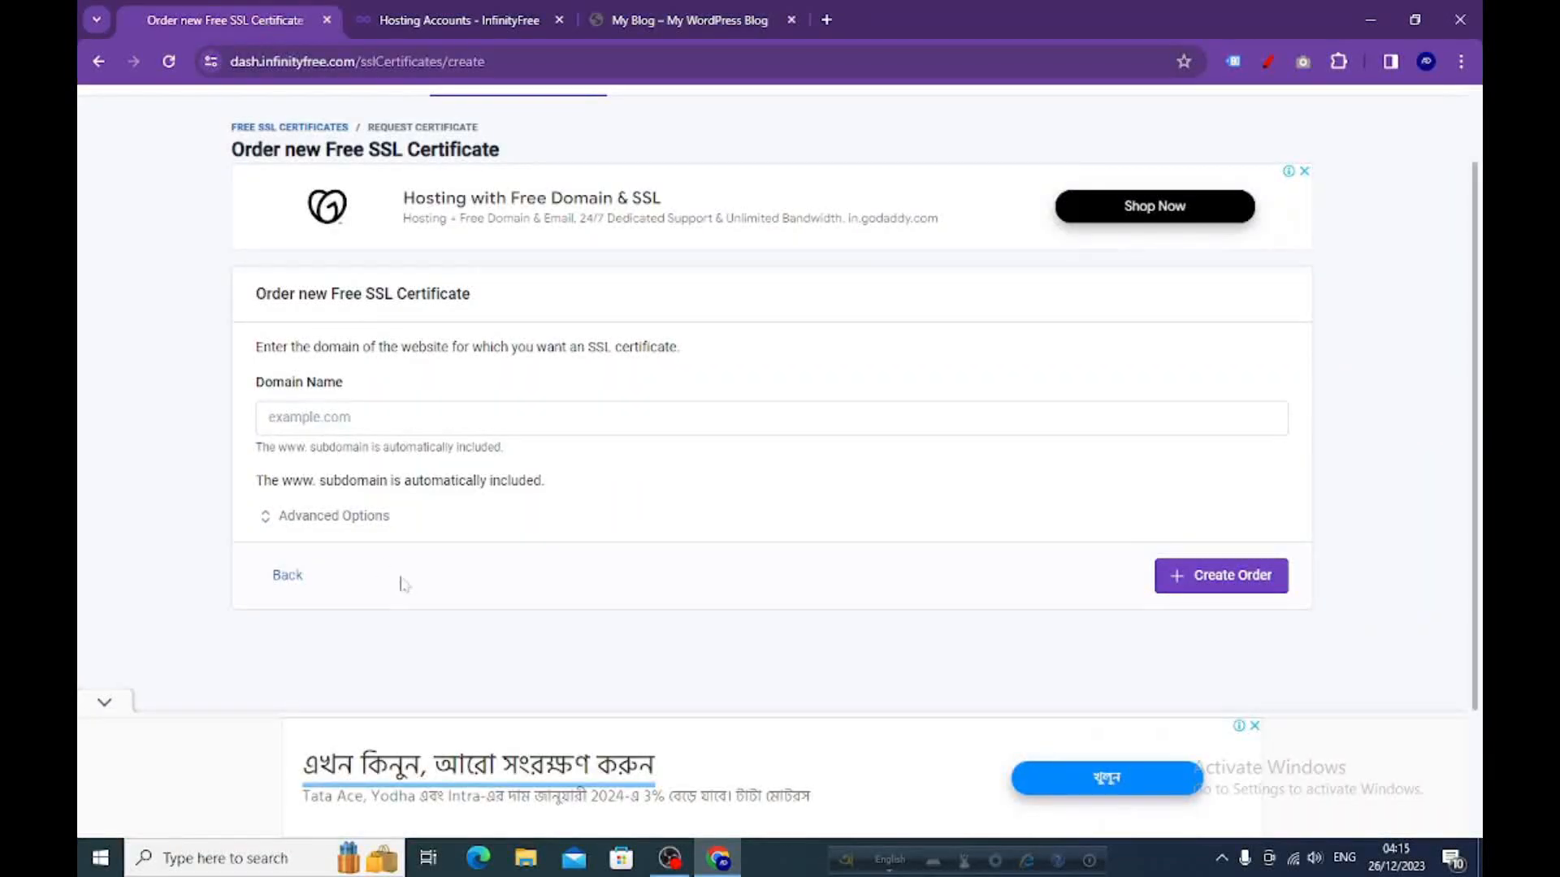
left_click(328, 422)
right_click(331, 427)
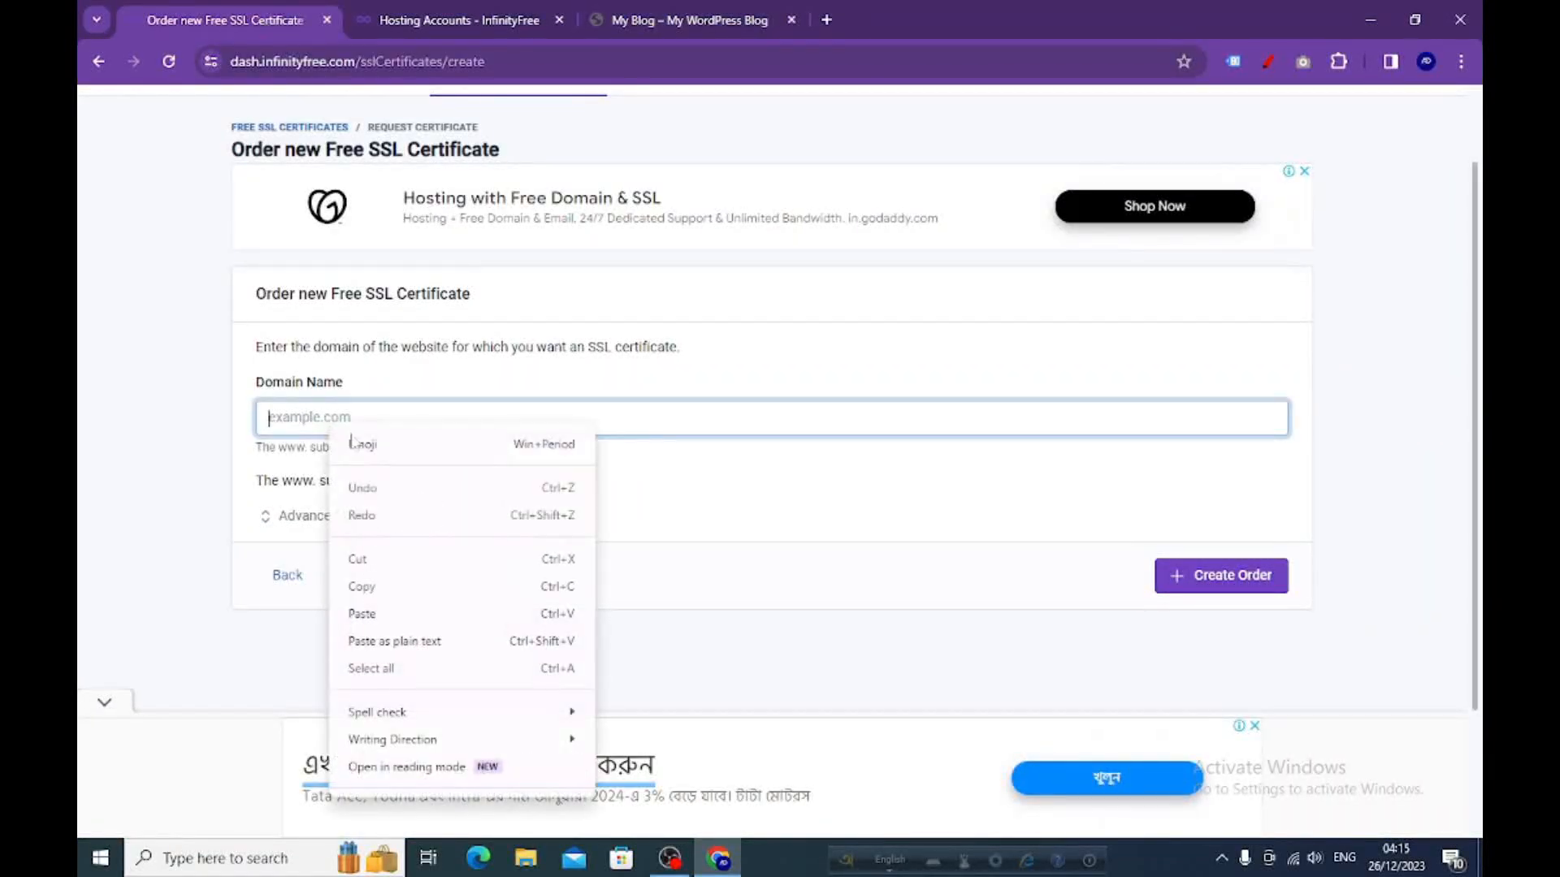
left_click(362, 613)
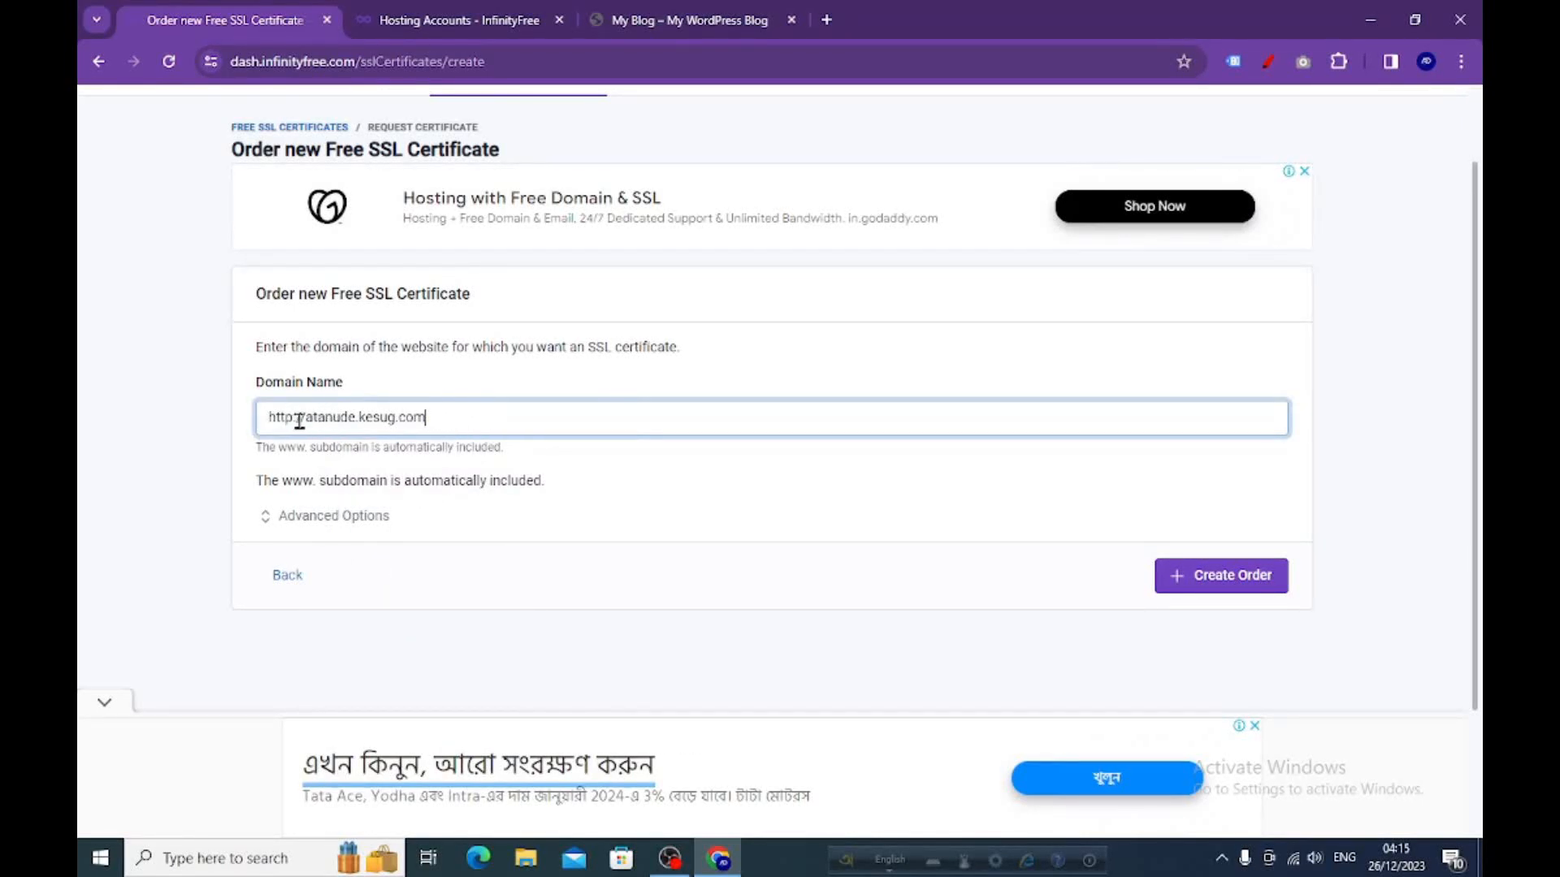
left_click_drag(303, 421, 256, 421)
key("BackSpace")
key("BackSpace")
left_click(1221, 585)
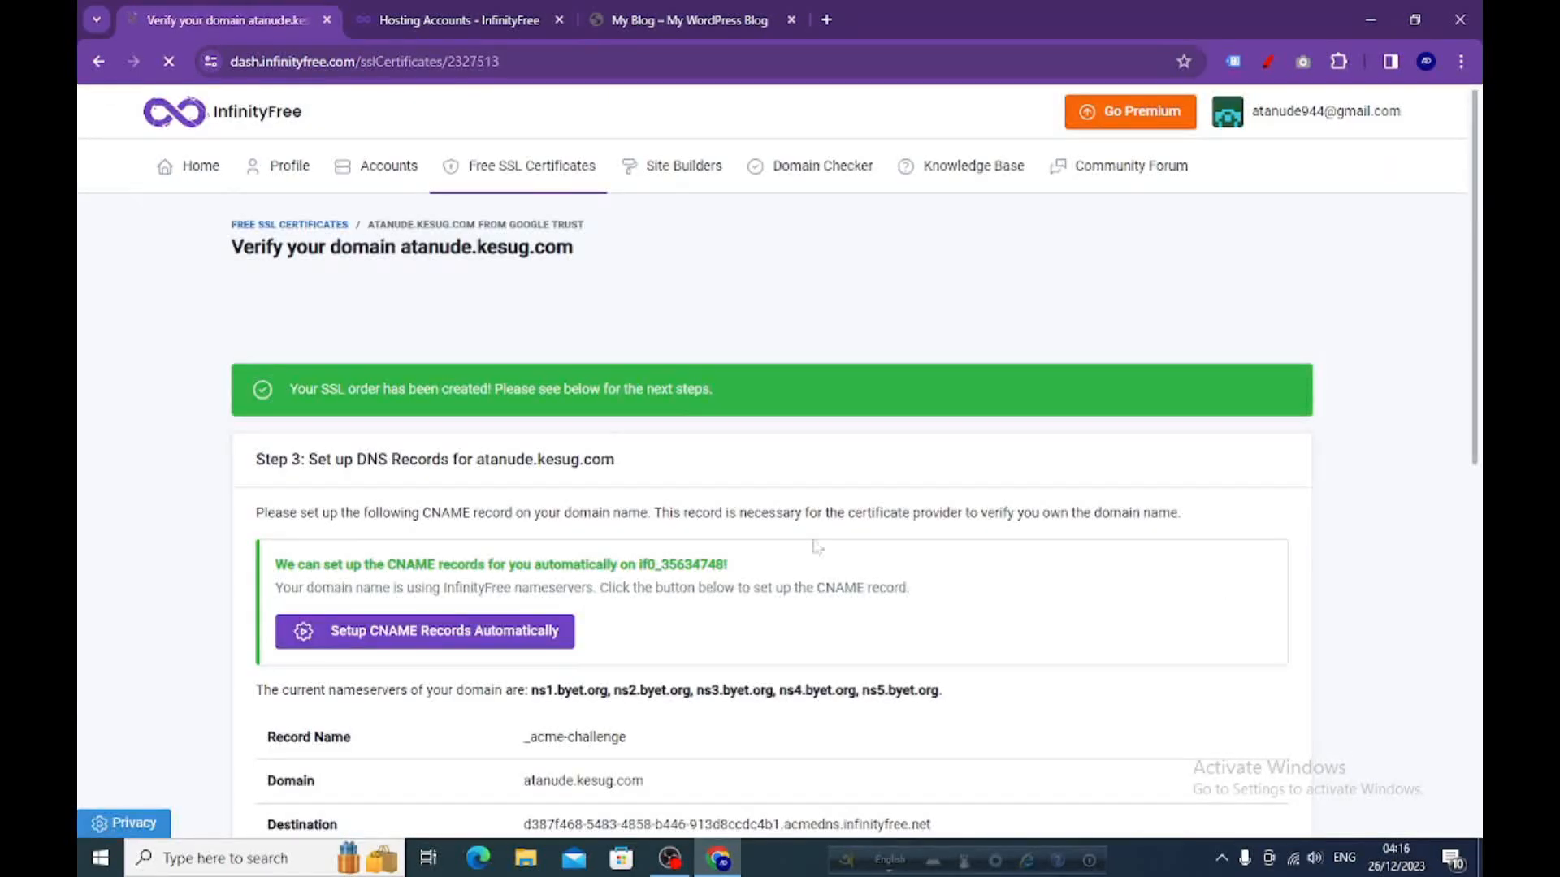
- Open the CNAME Records page in the control panel of the website's hosting account
scroll(586, 333, "down", 3)
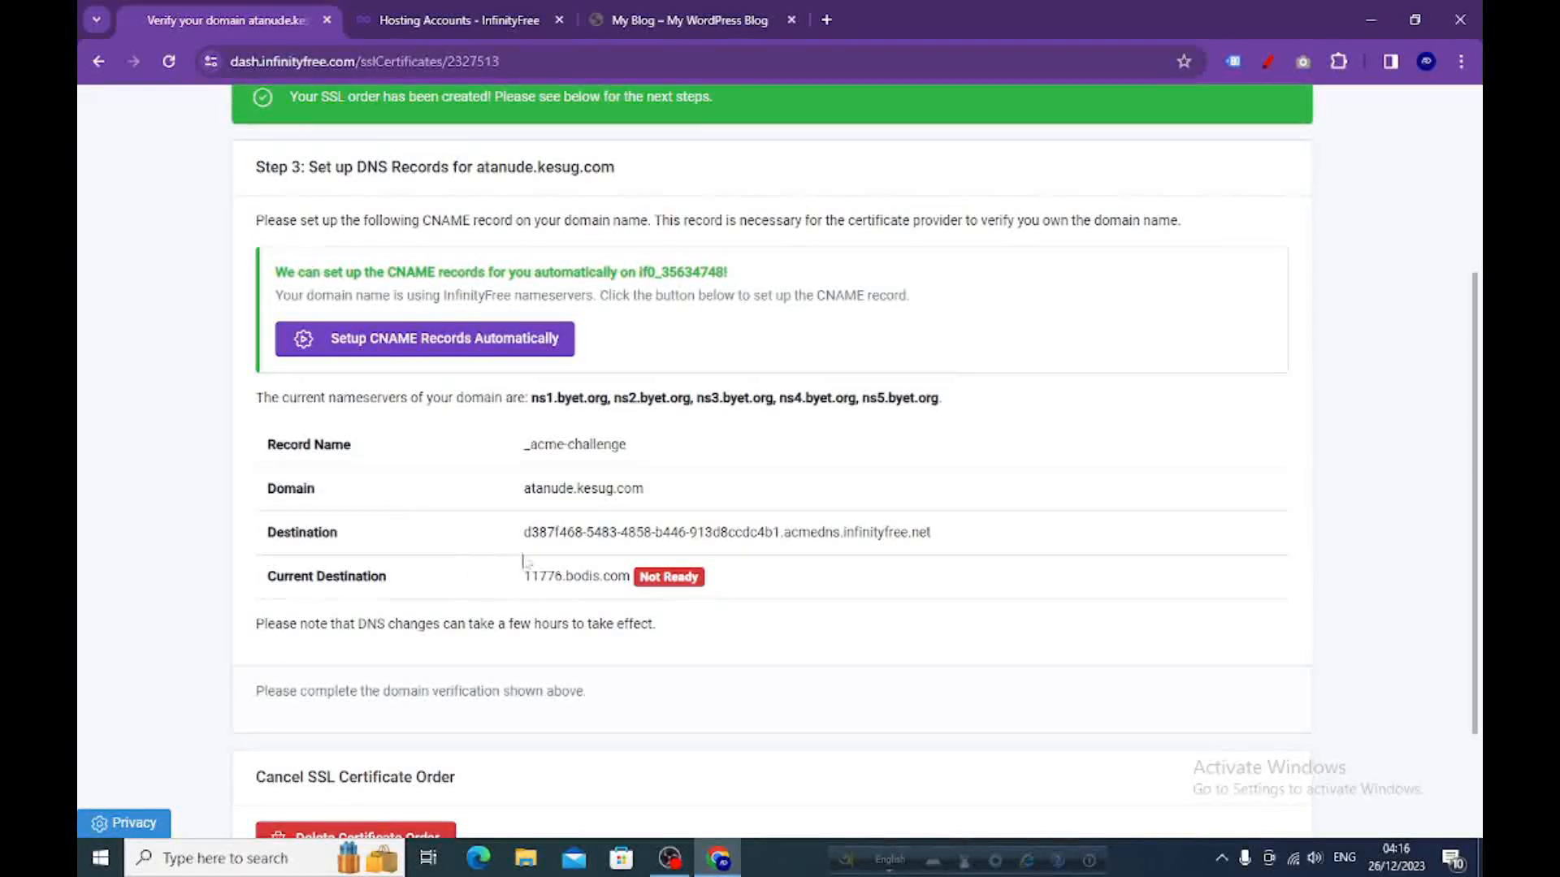
scroll(522, 560, "up", 5)
left_click(415, 23)
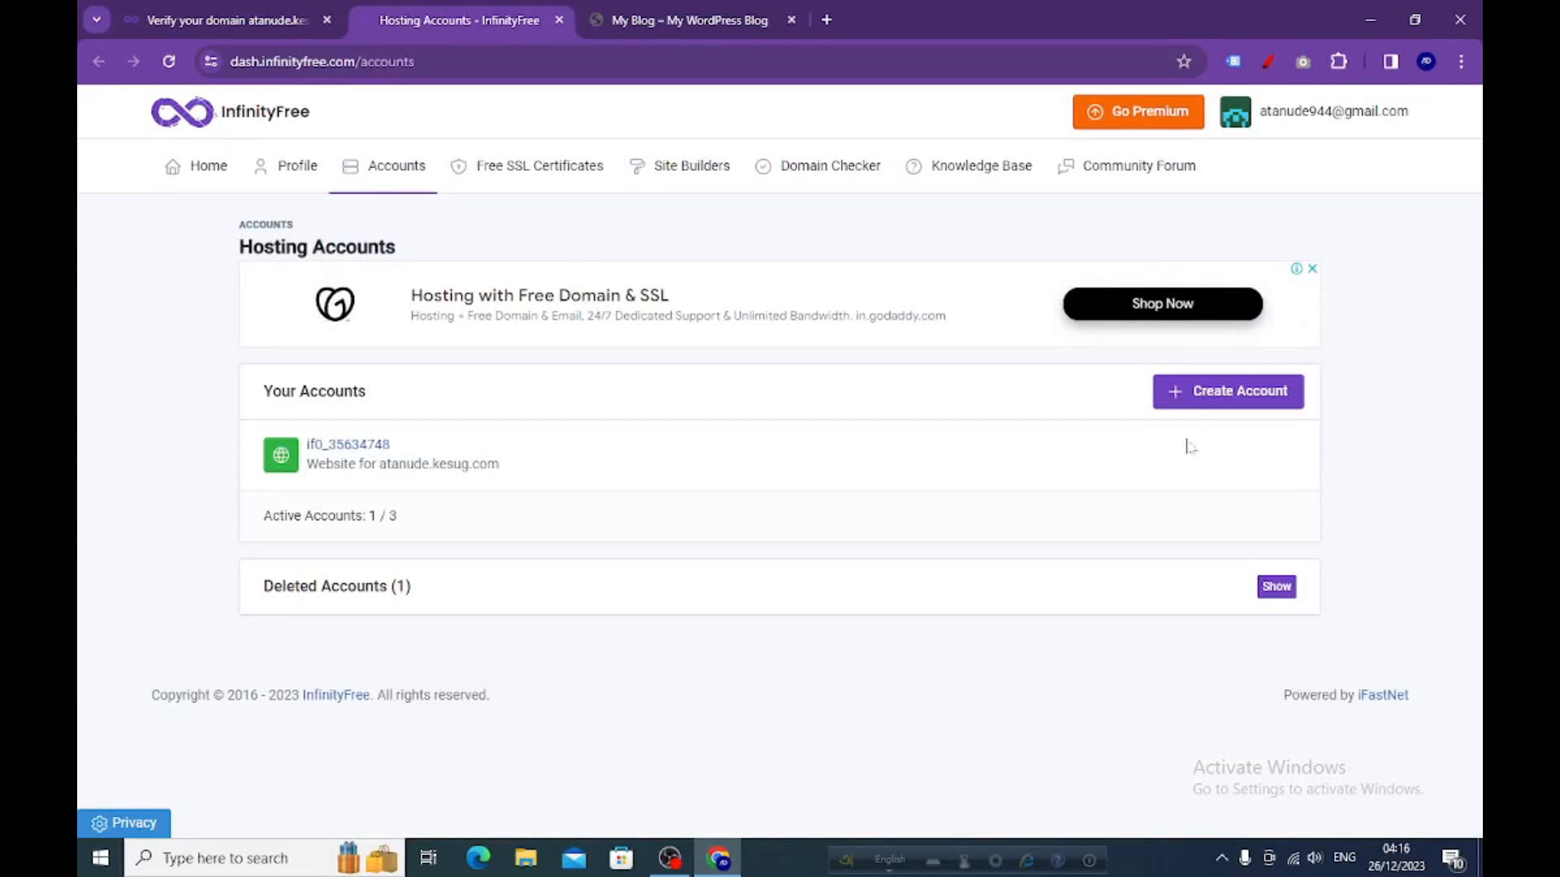
left_click(355, 445)
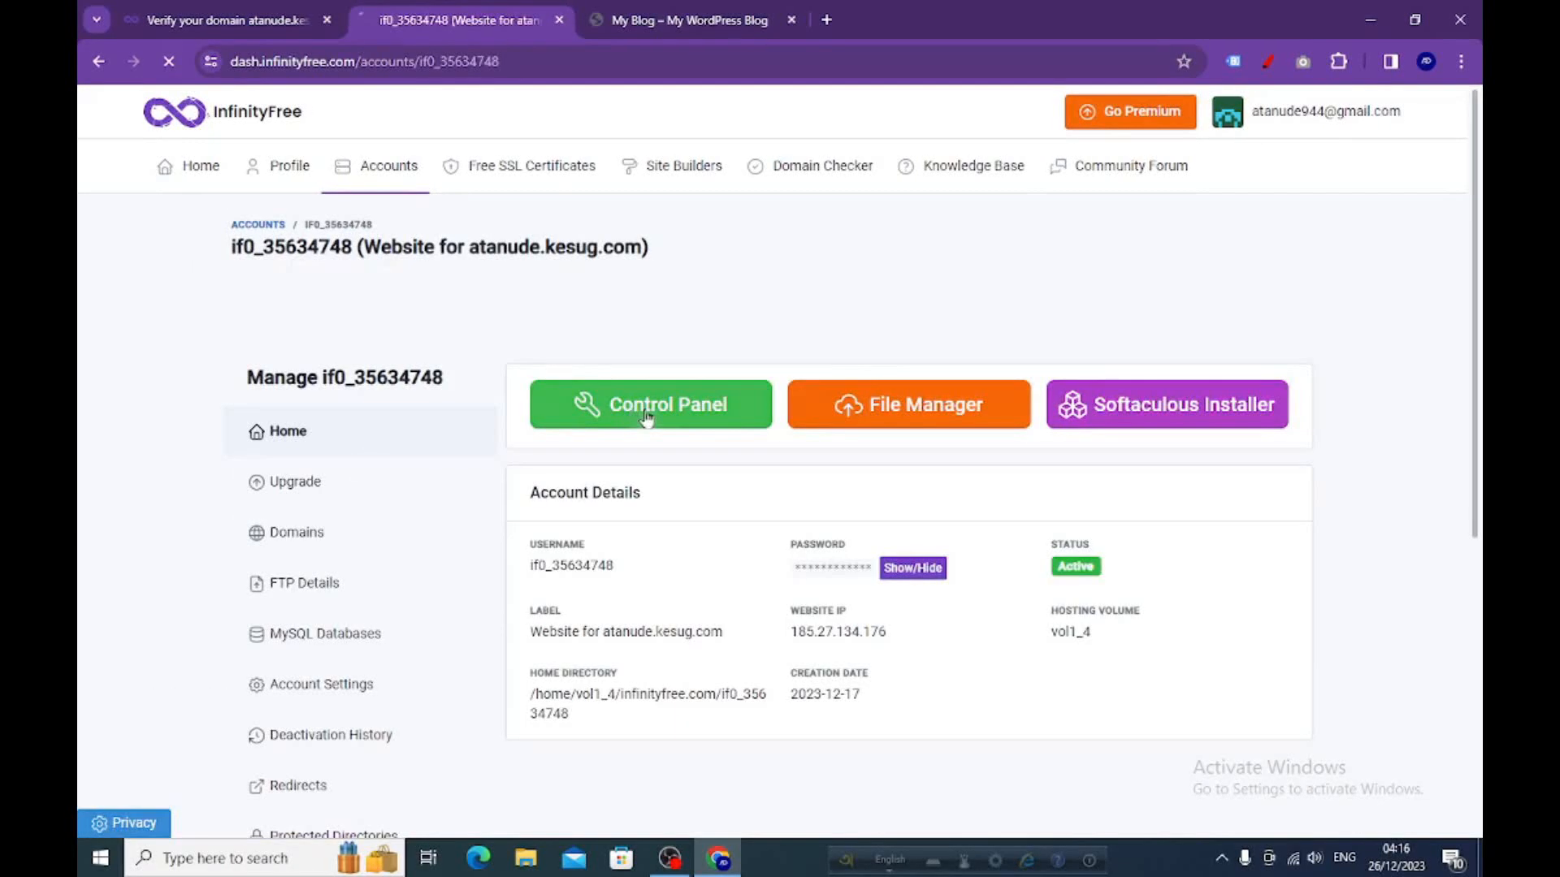
left_click(646, 410)
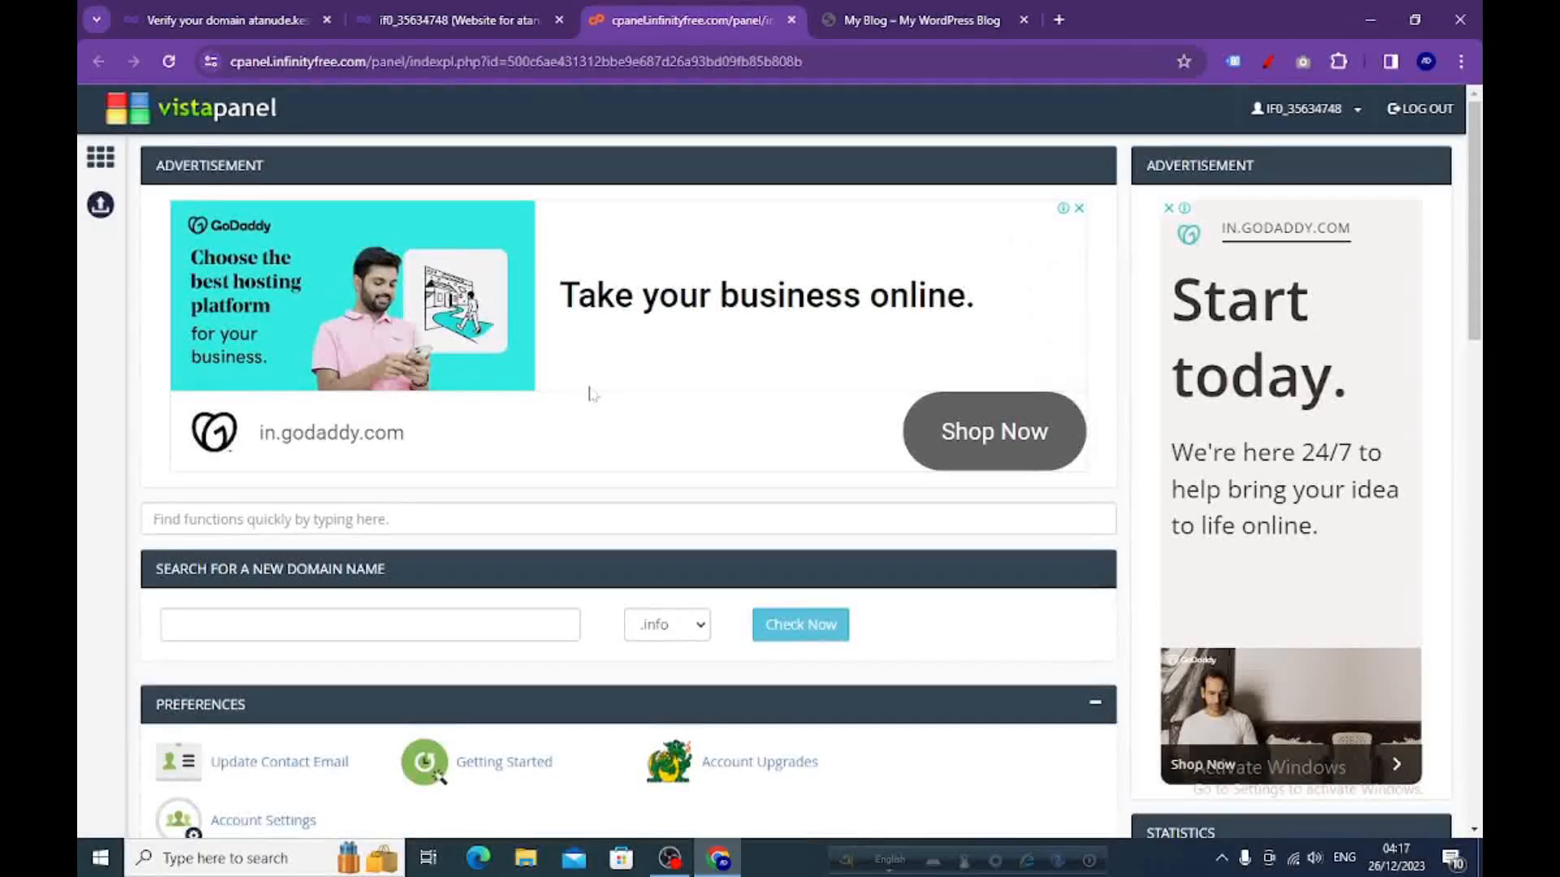
scroll(591, 394, "down", 15)
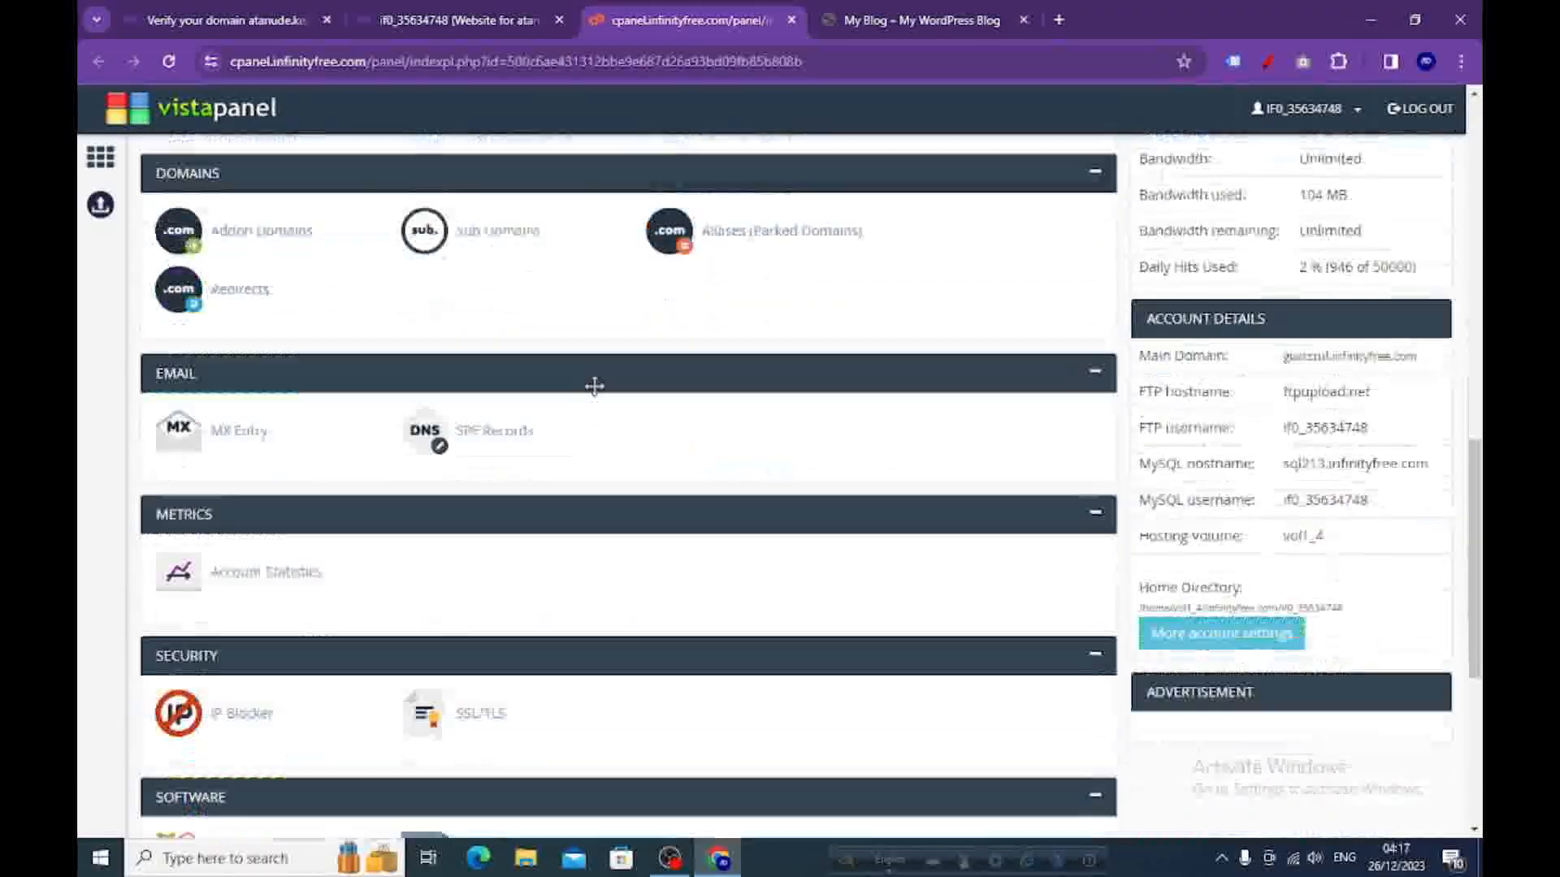
scroll(594, 386, "down", 4)
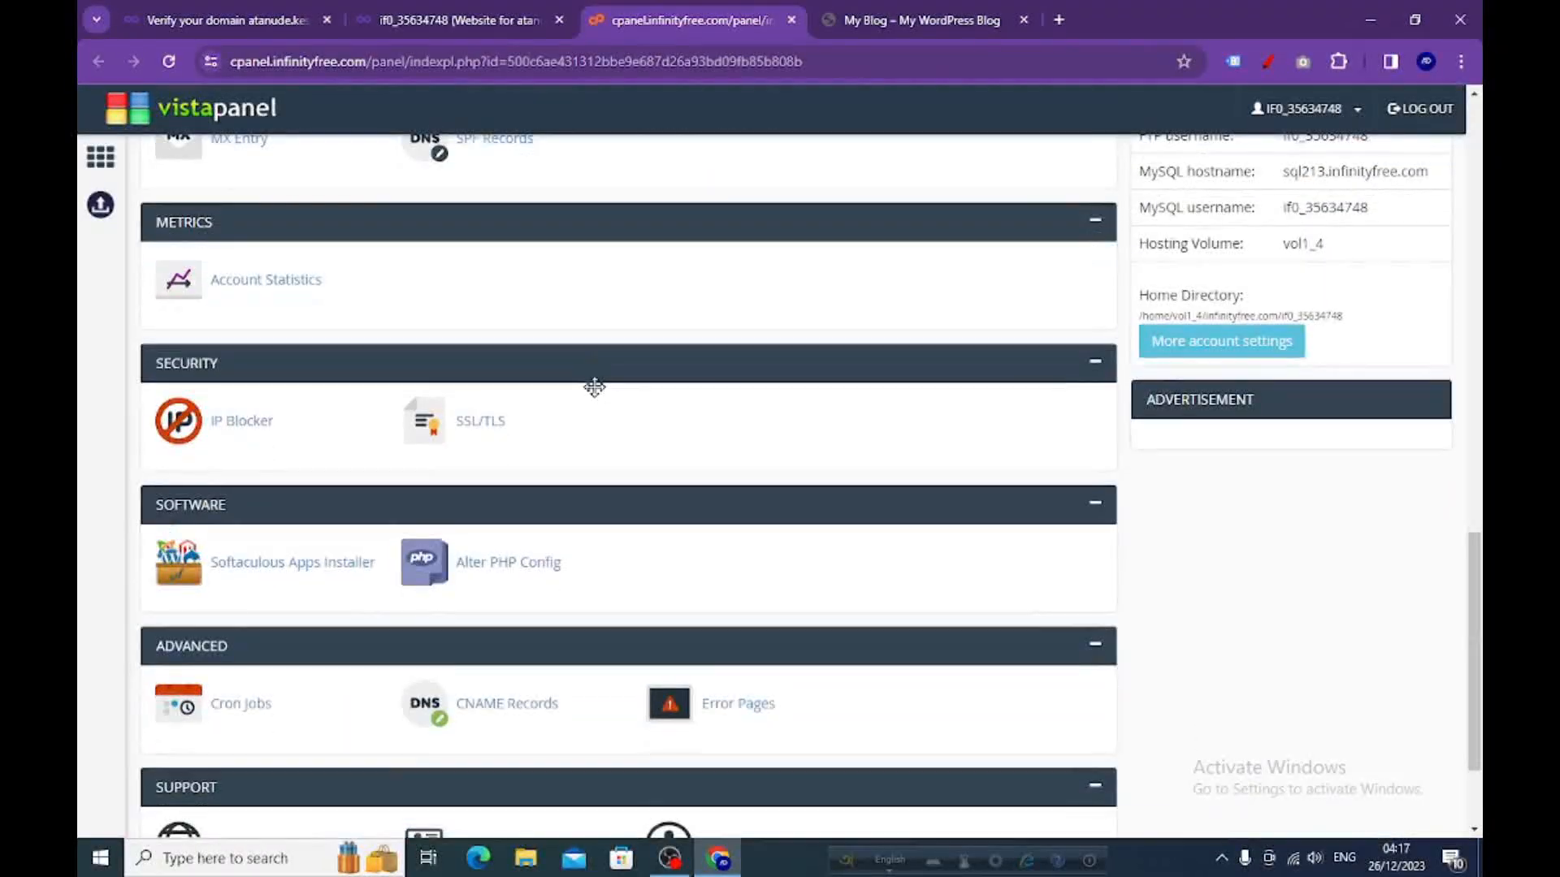
scroll(594, 388, "down", 2)
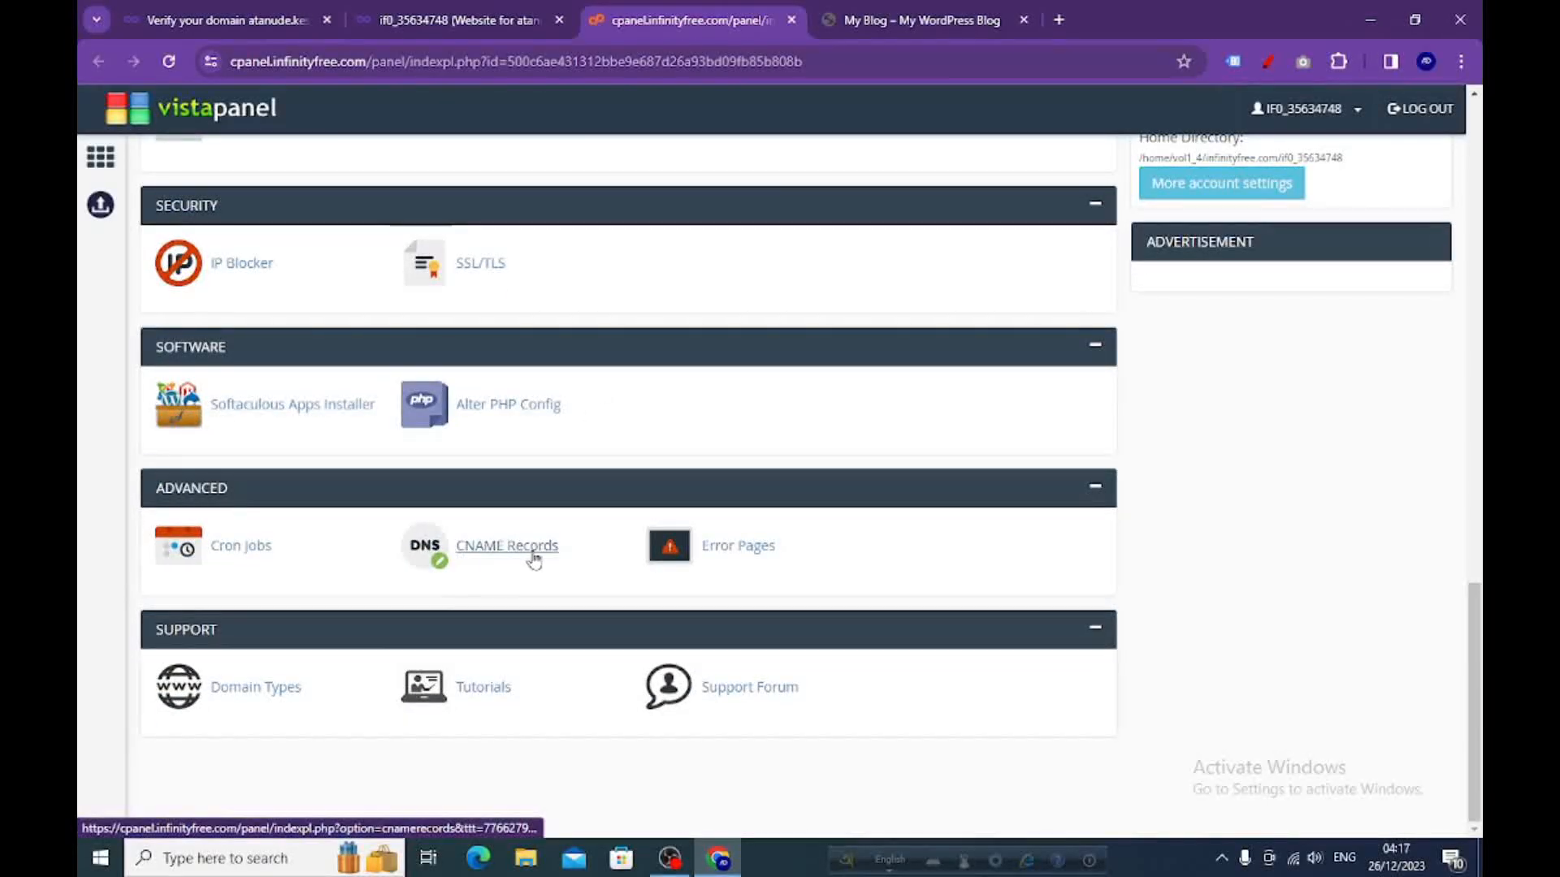
left_click(475, 563)
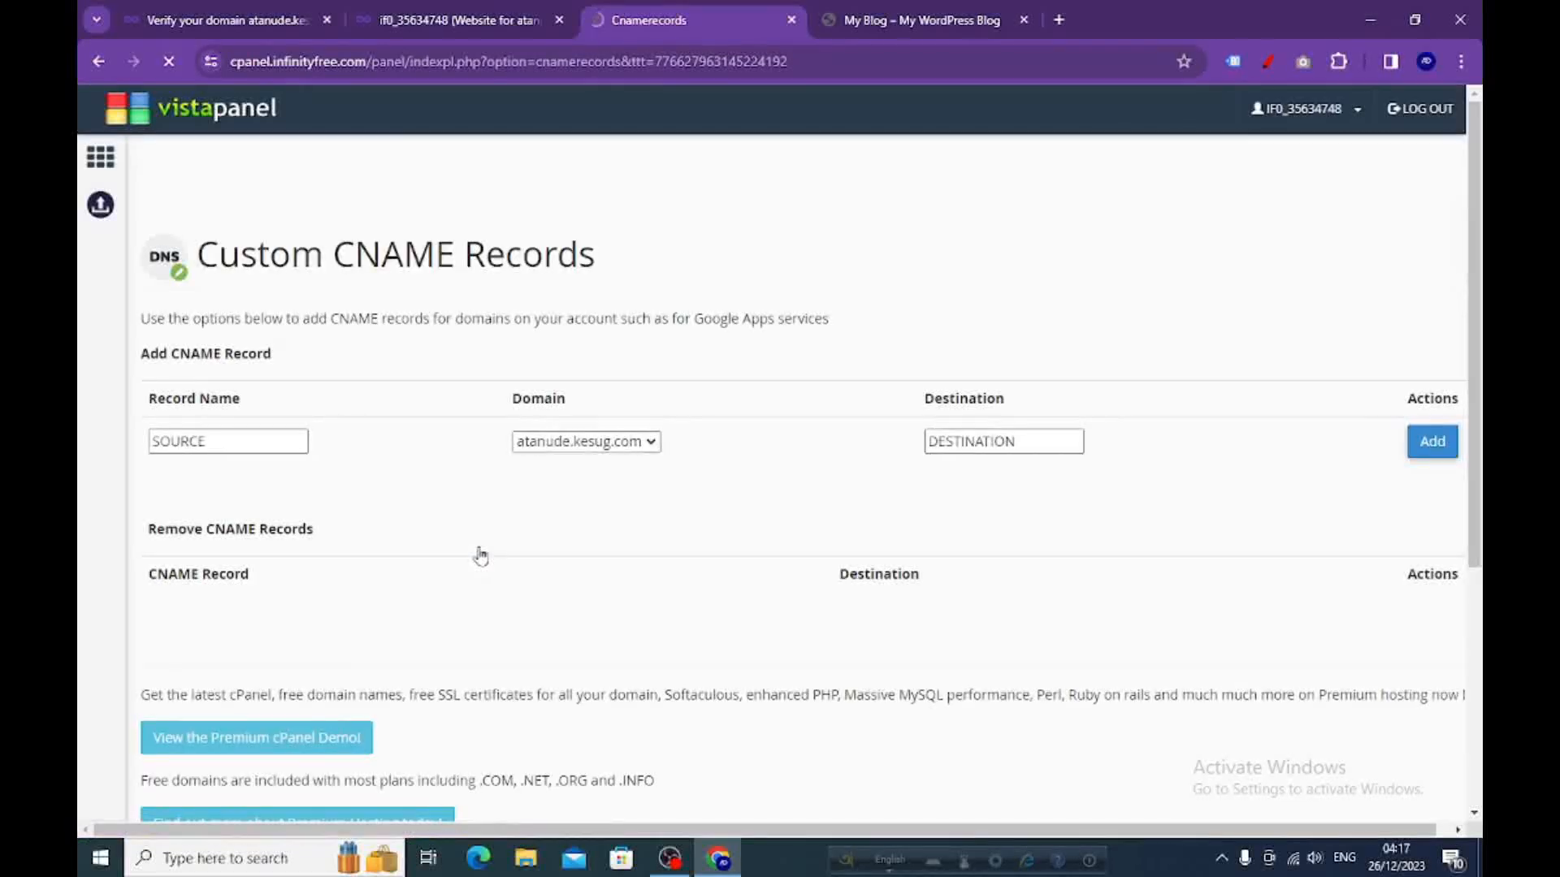
- Copy the record name _acme-challenge from the SSL order and paste it as the new CNAME record's name
left_click(234, 18)
scroll(343, 369, "down", 5)
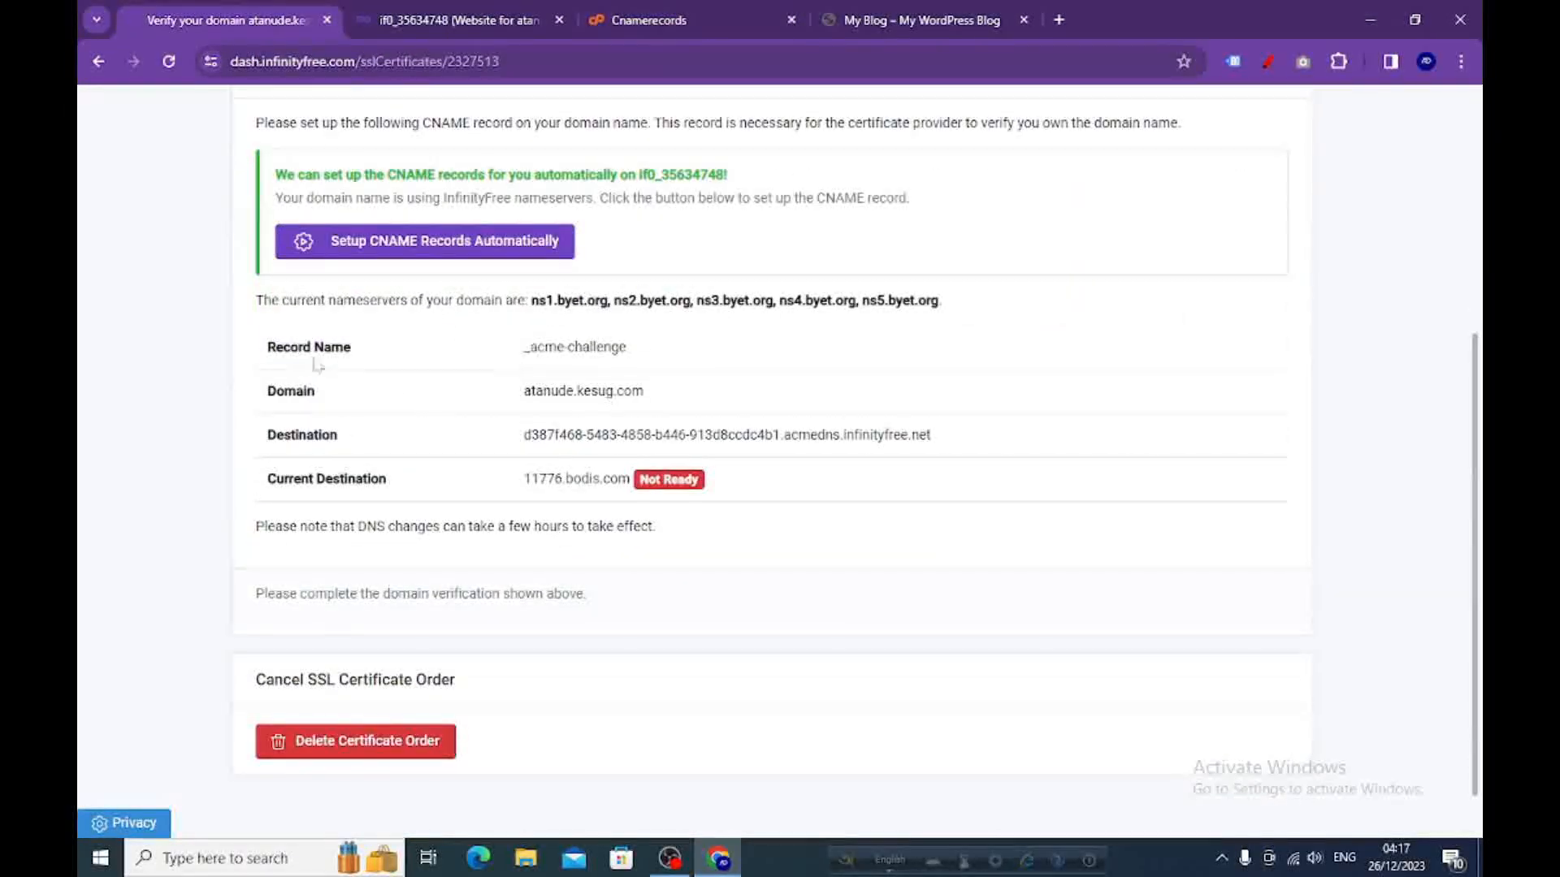
left_click_drag(632, 352, 524, 347)
right_click(560, 355)
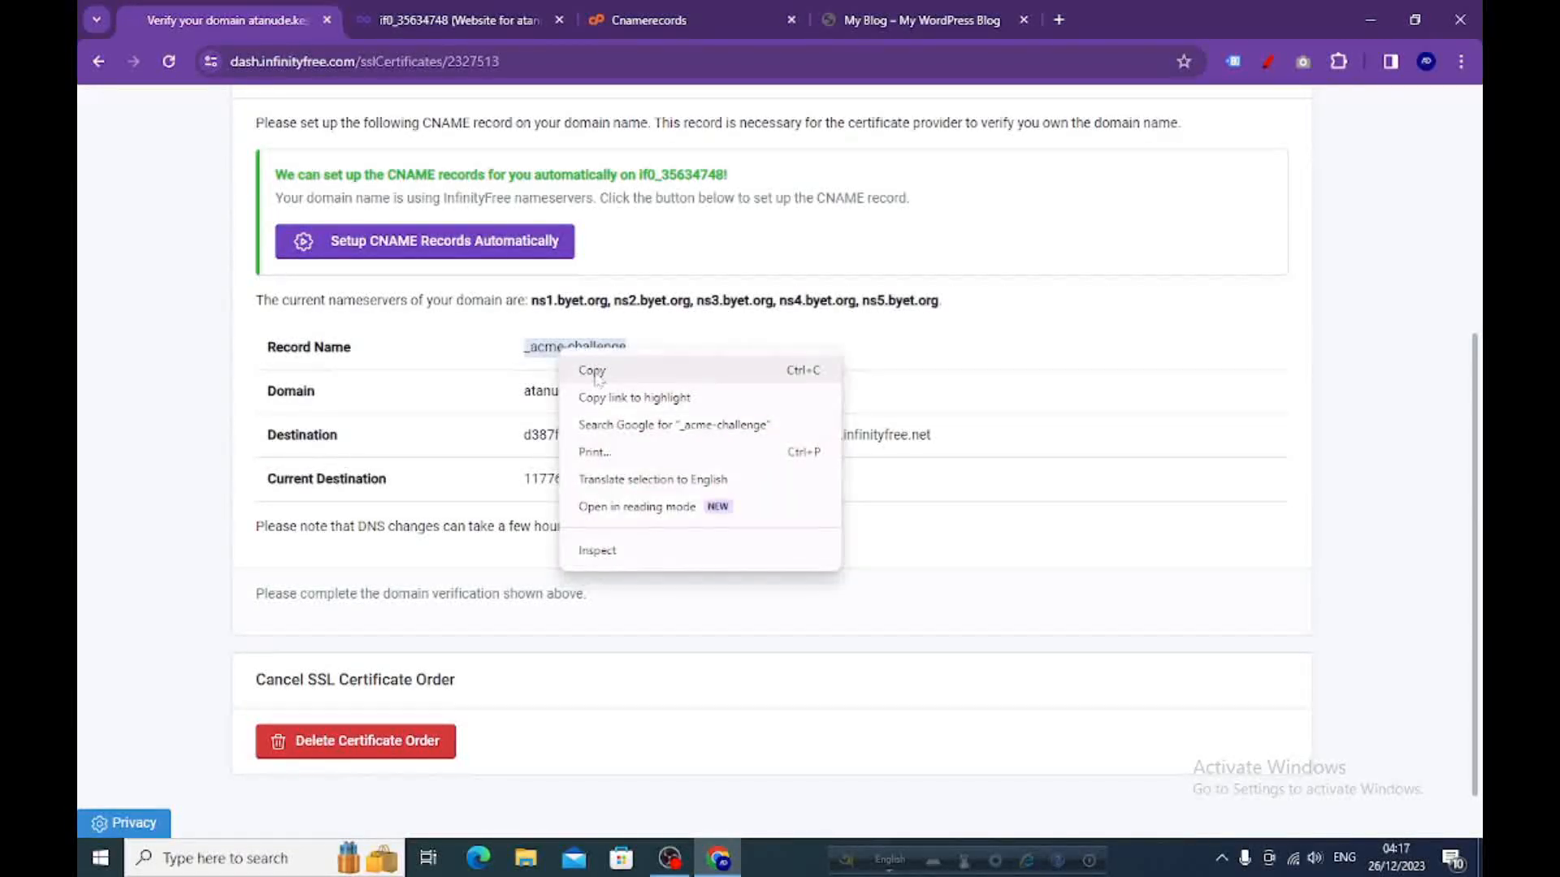
left_click(592, 371)
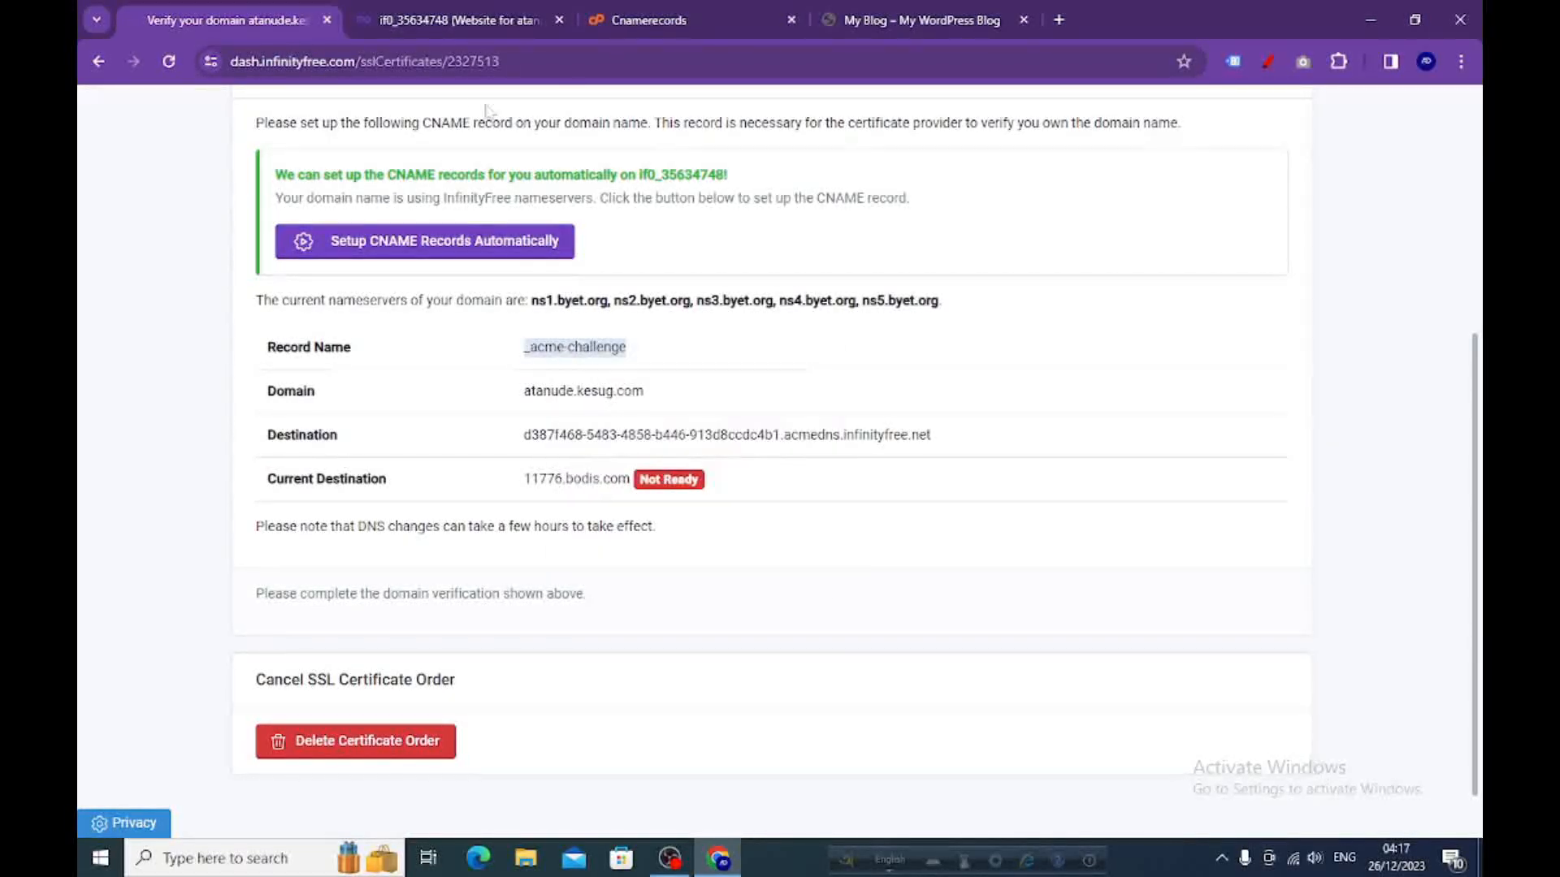
left_click(646, 20)
left_click(226, 444)
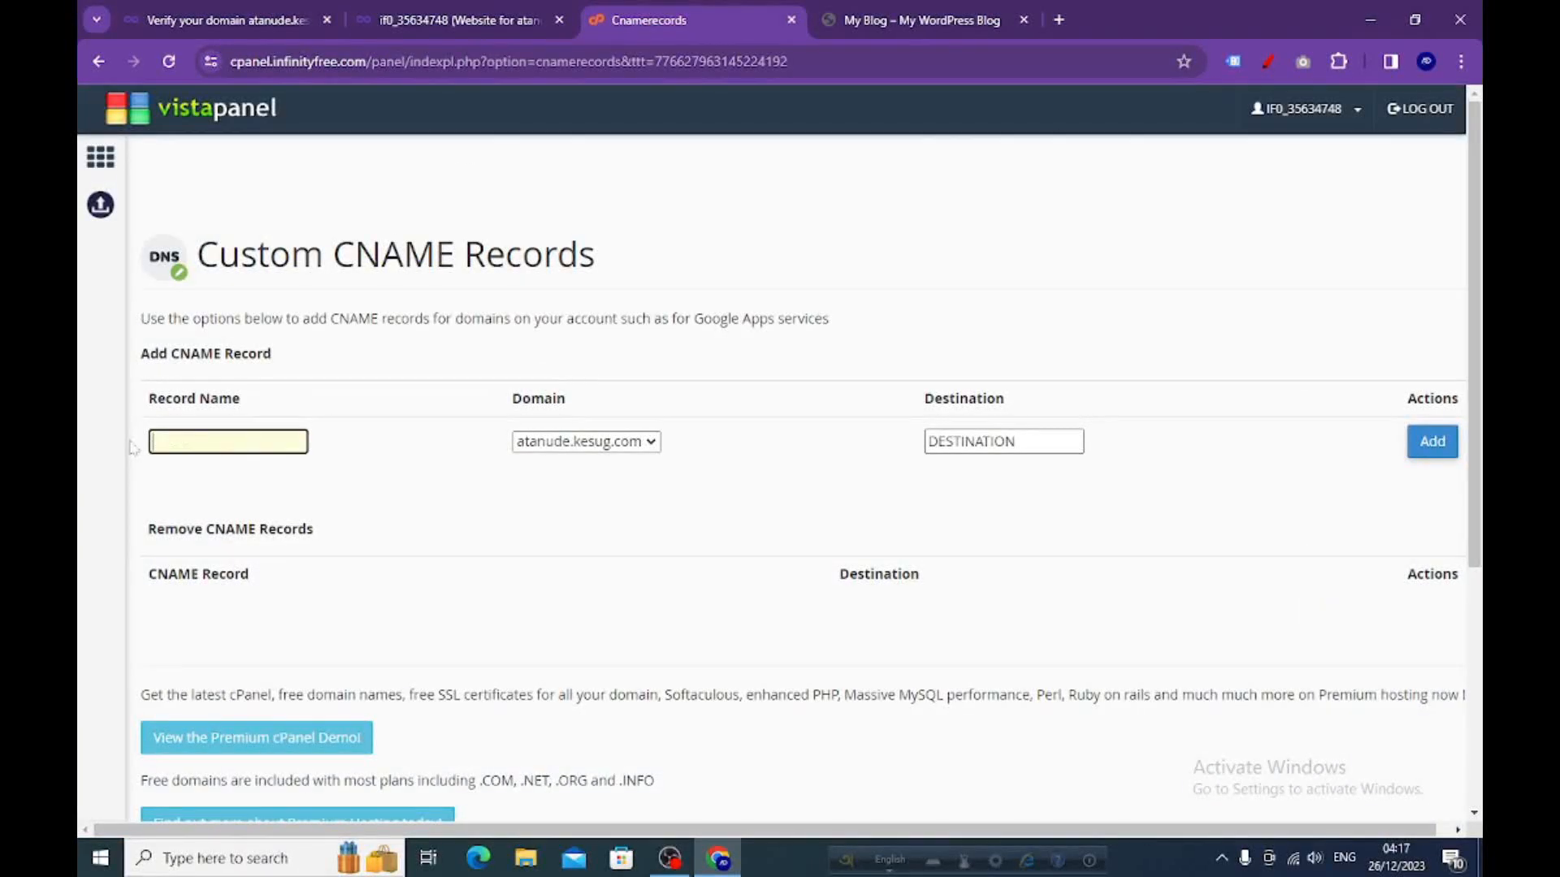
right_click(170, 441)
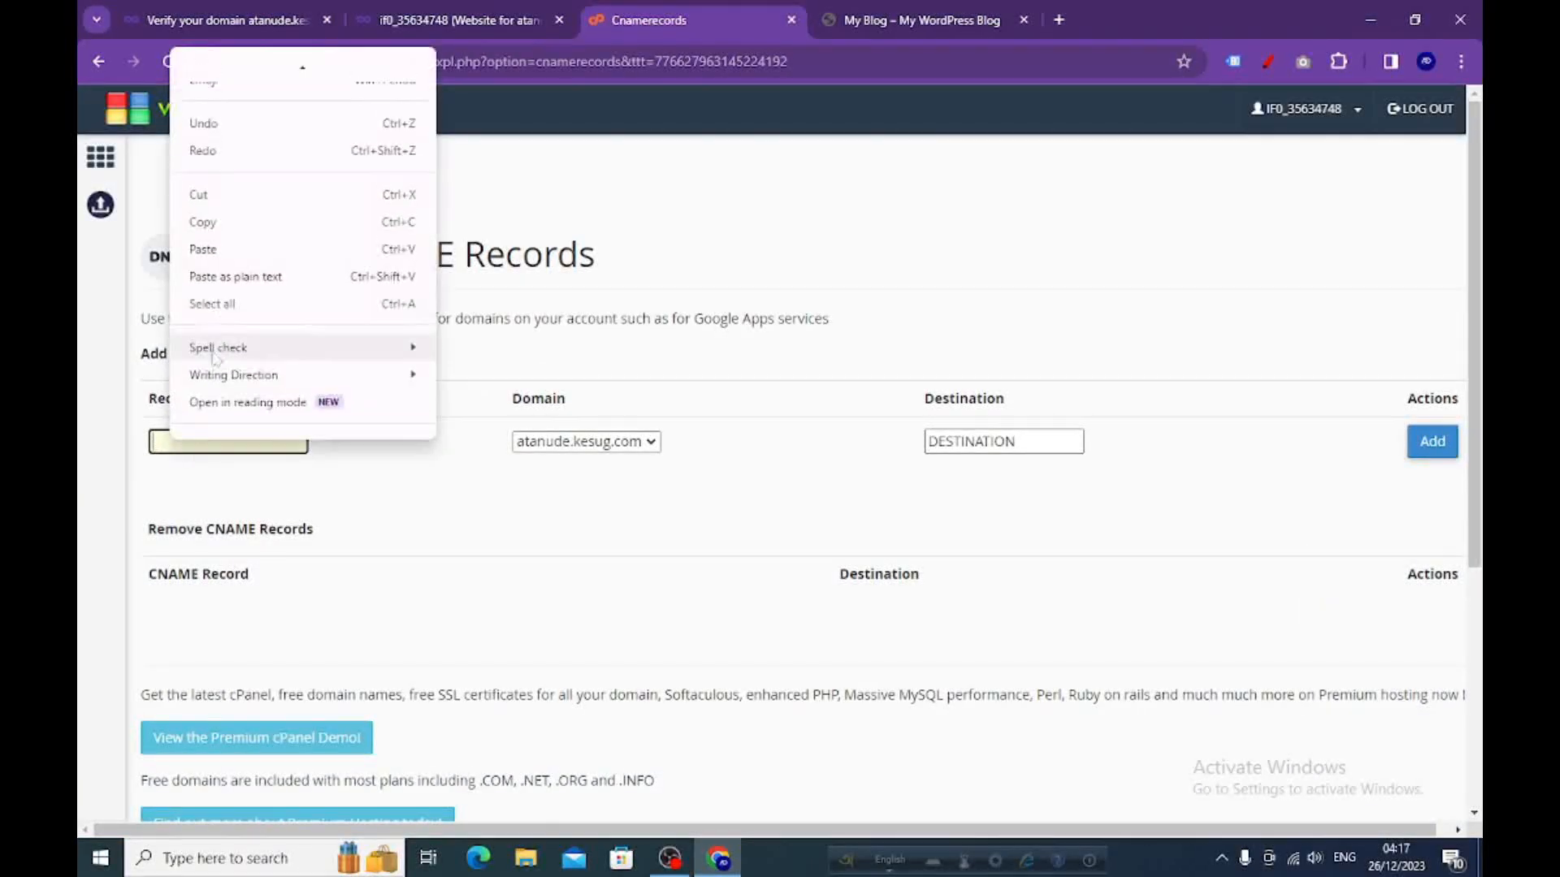
left_click(203, 250)
- Copy the destination from the SSL order, paste it as the new CNAME record's destination, and add the record
left_click(228, 19)
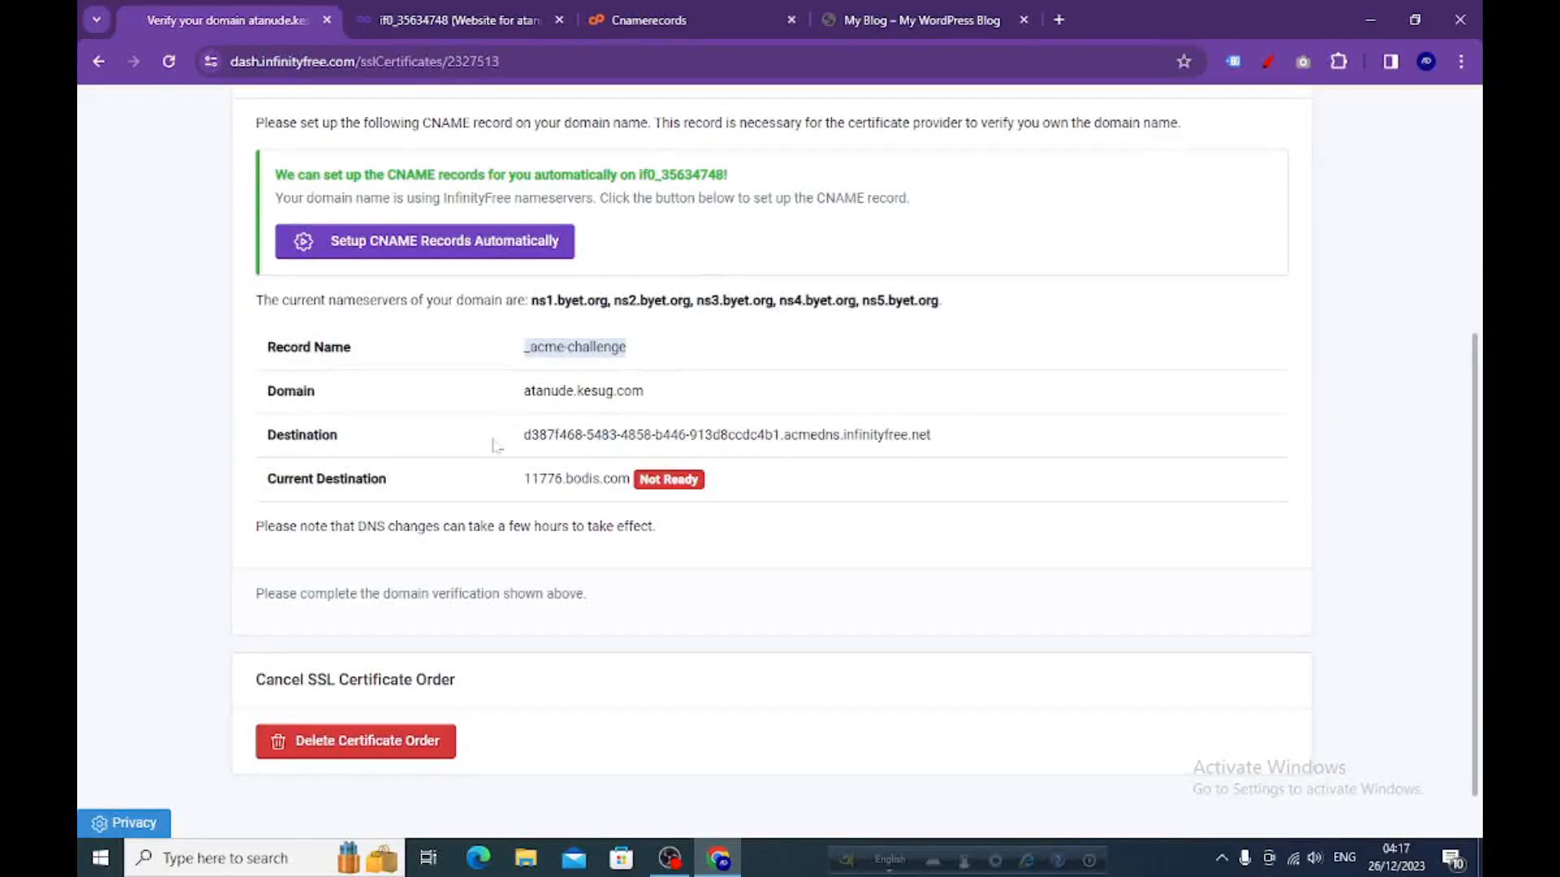
left_click_drag(931, 436, 526, 452)
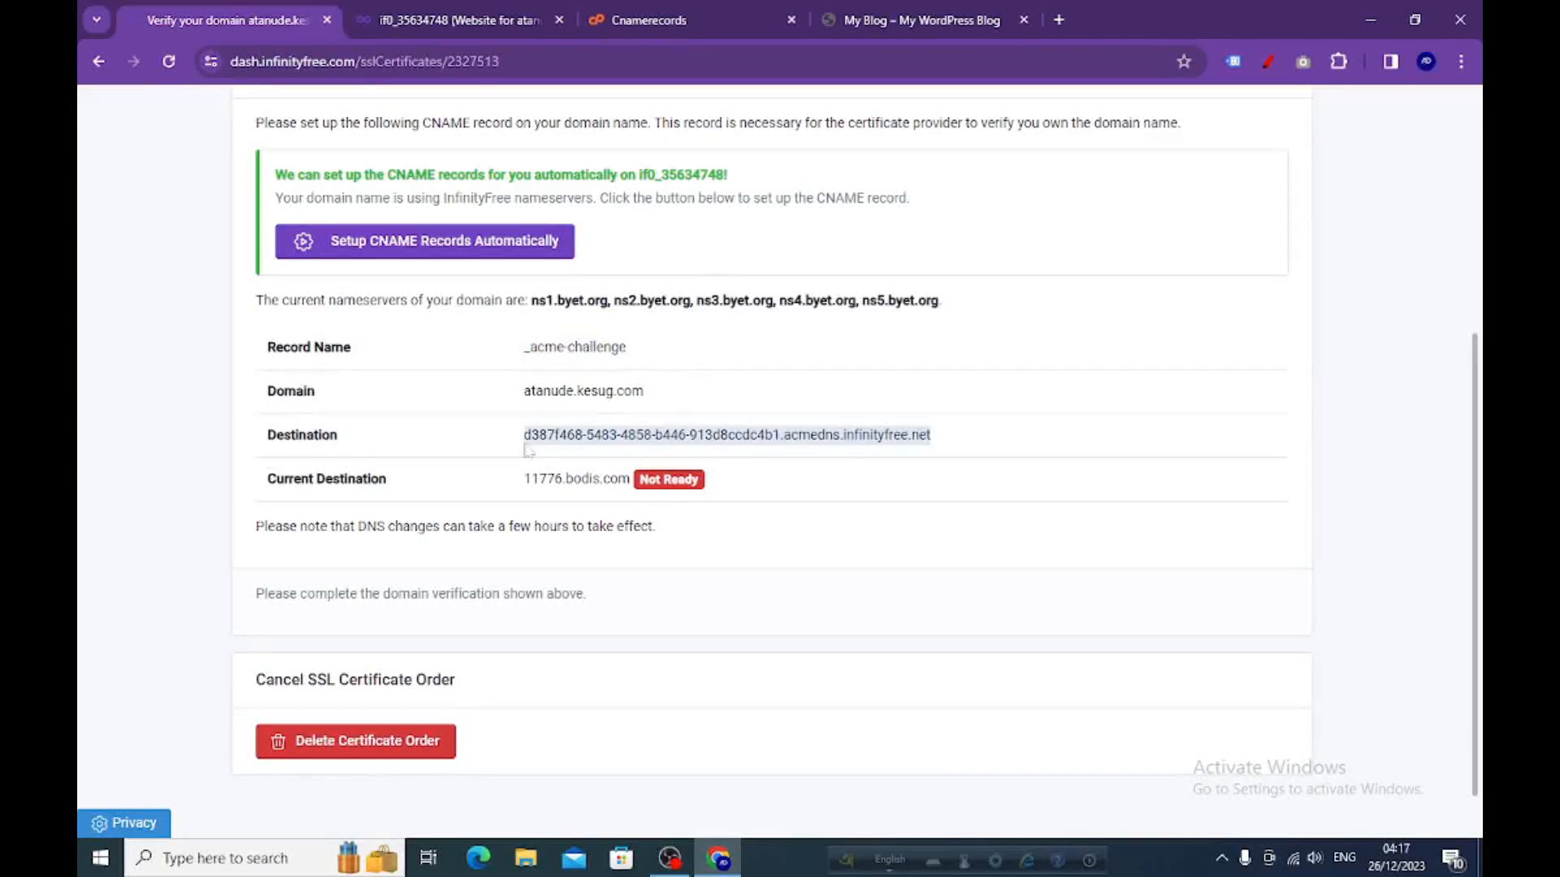
right_click(550, 435)
left_click(621, 457)
left_click(694, 13)
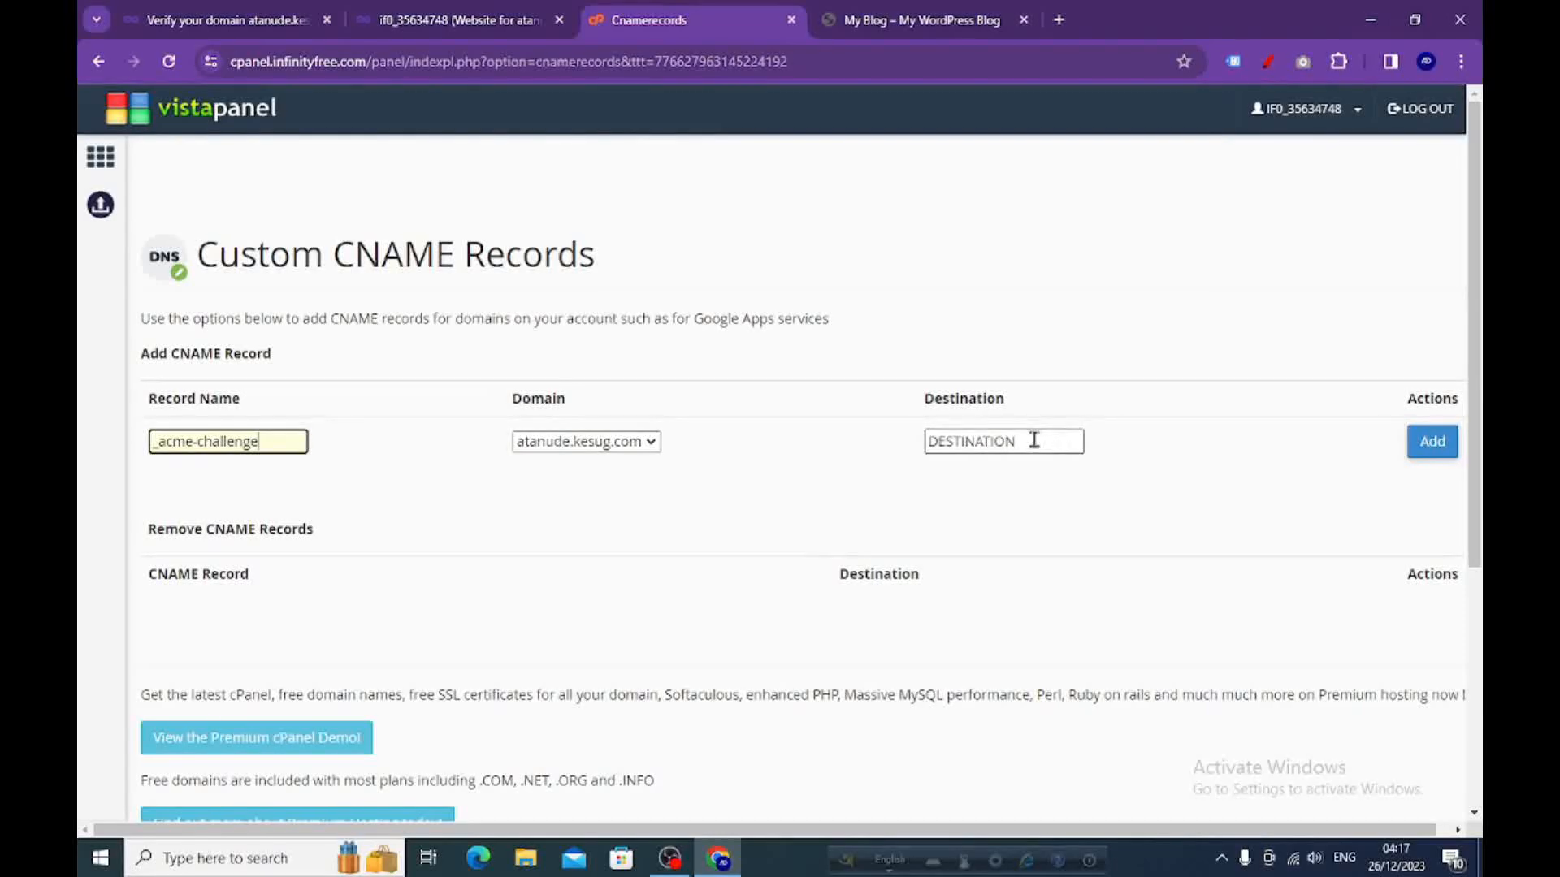
left_click(987, 447)
right_click(939, 444)
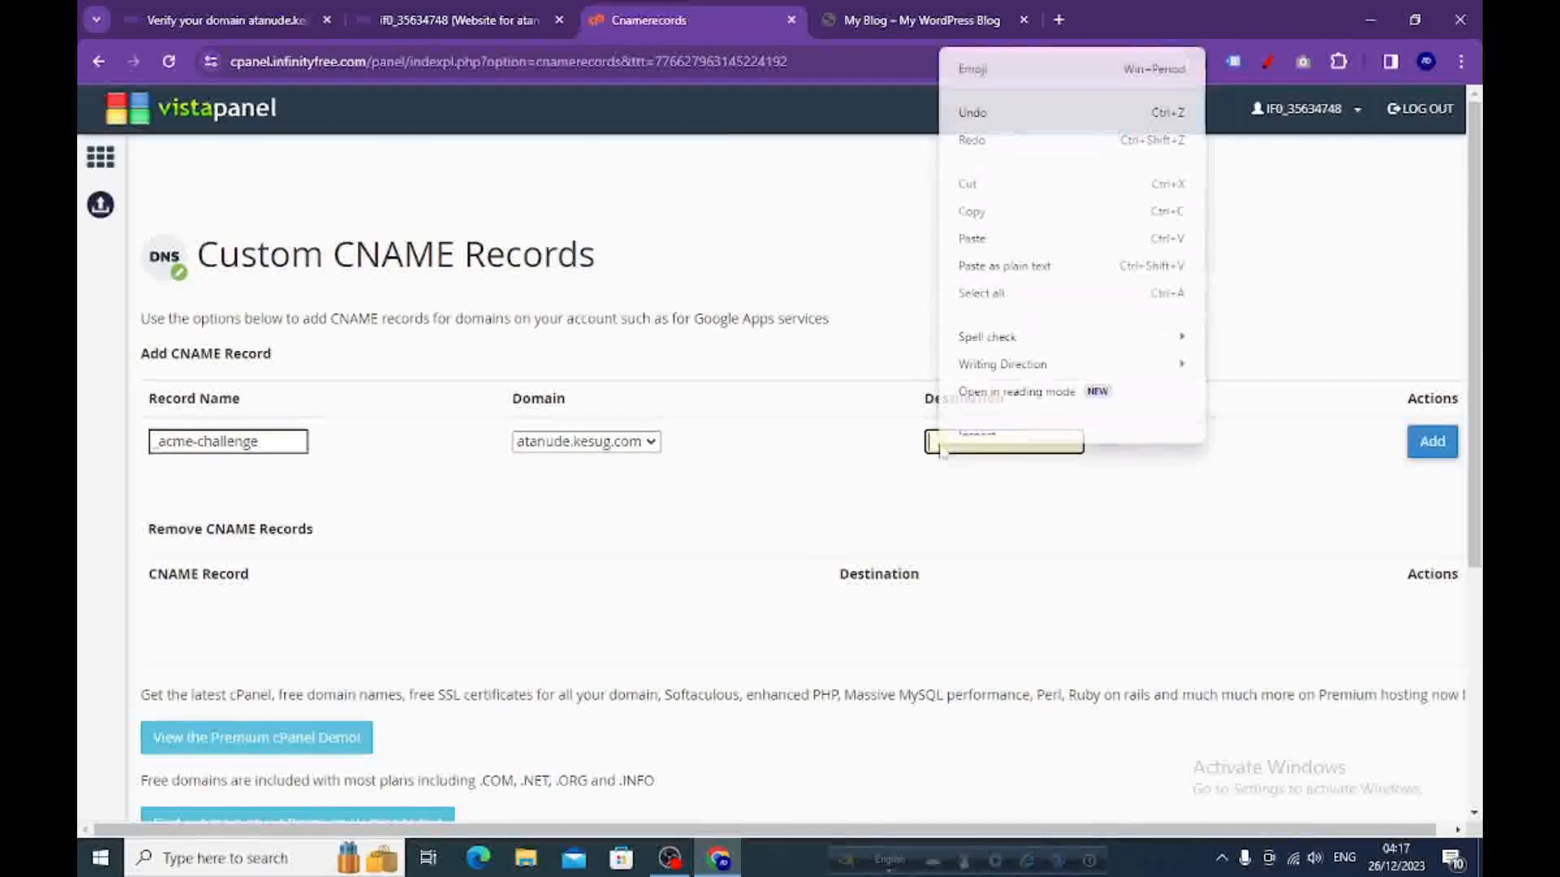
left_click(981, 251)
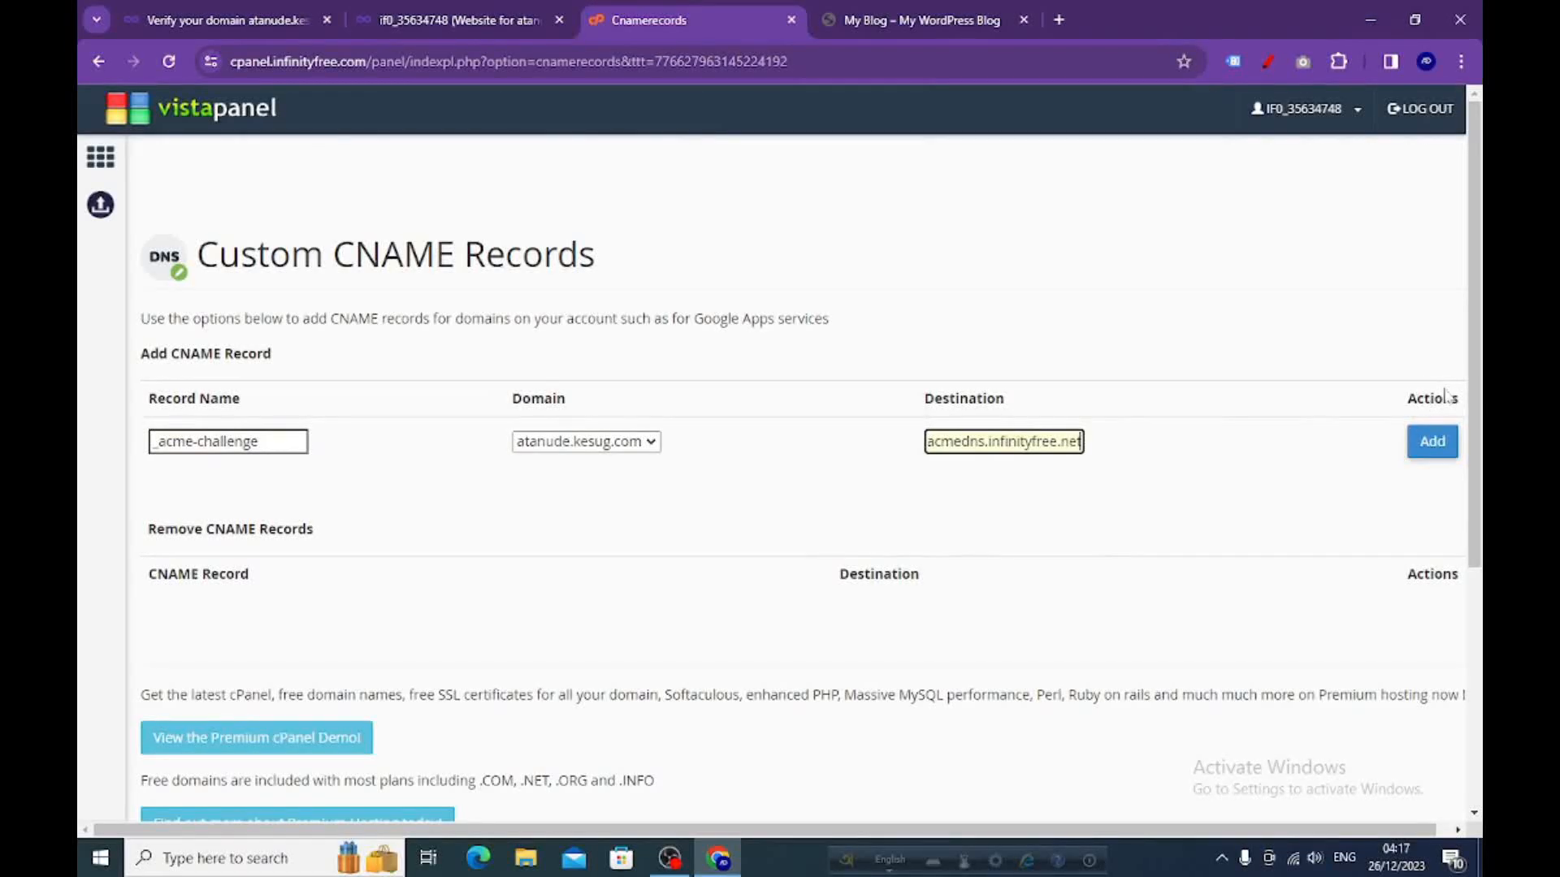
left_click(1431, 446)
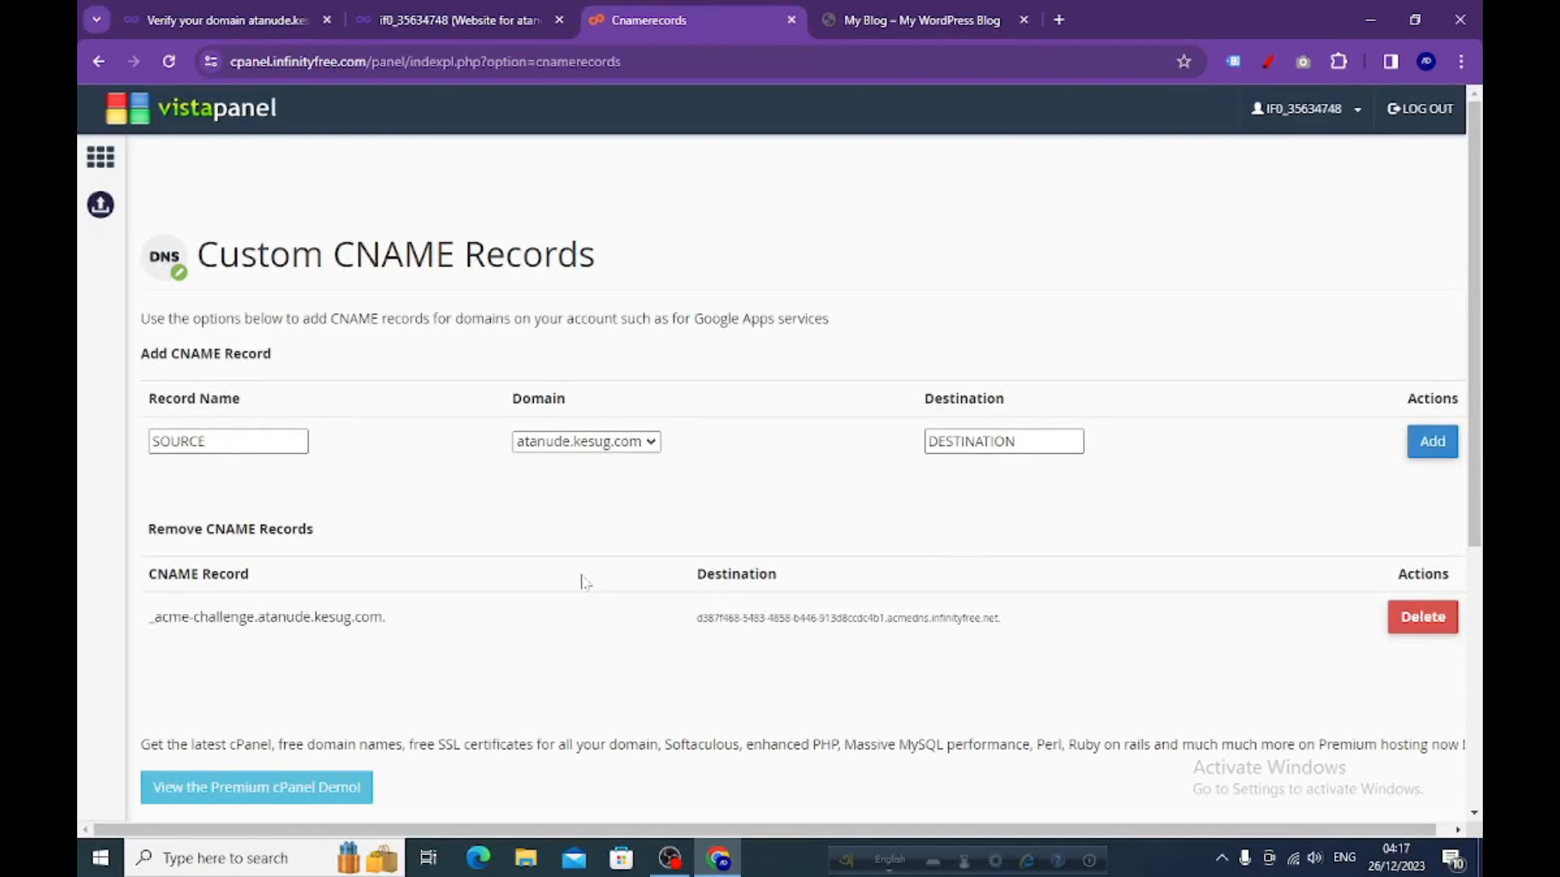
- Refresh the SSL order page to recheck the CNAME destination and request the certificate
left_click(222, 21)
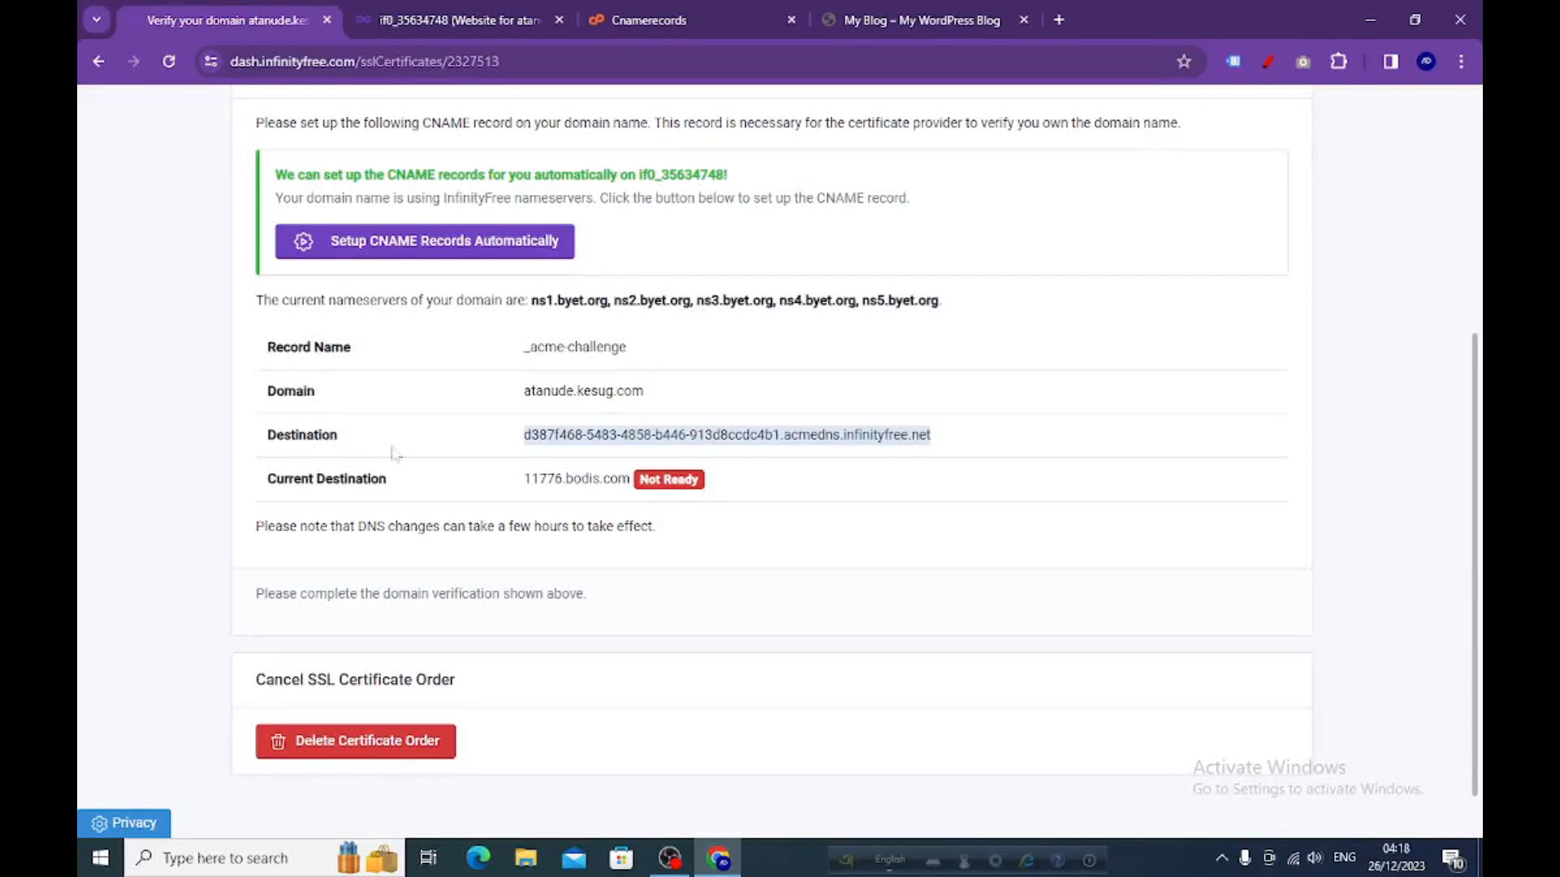
left_click(170, 62)
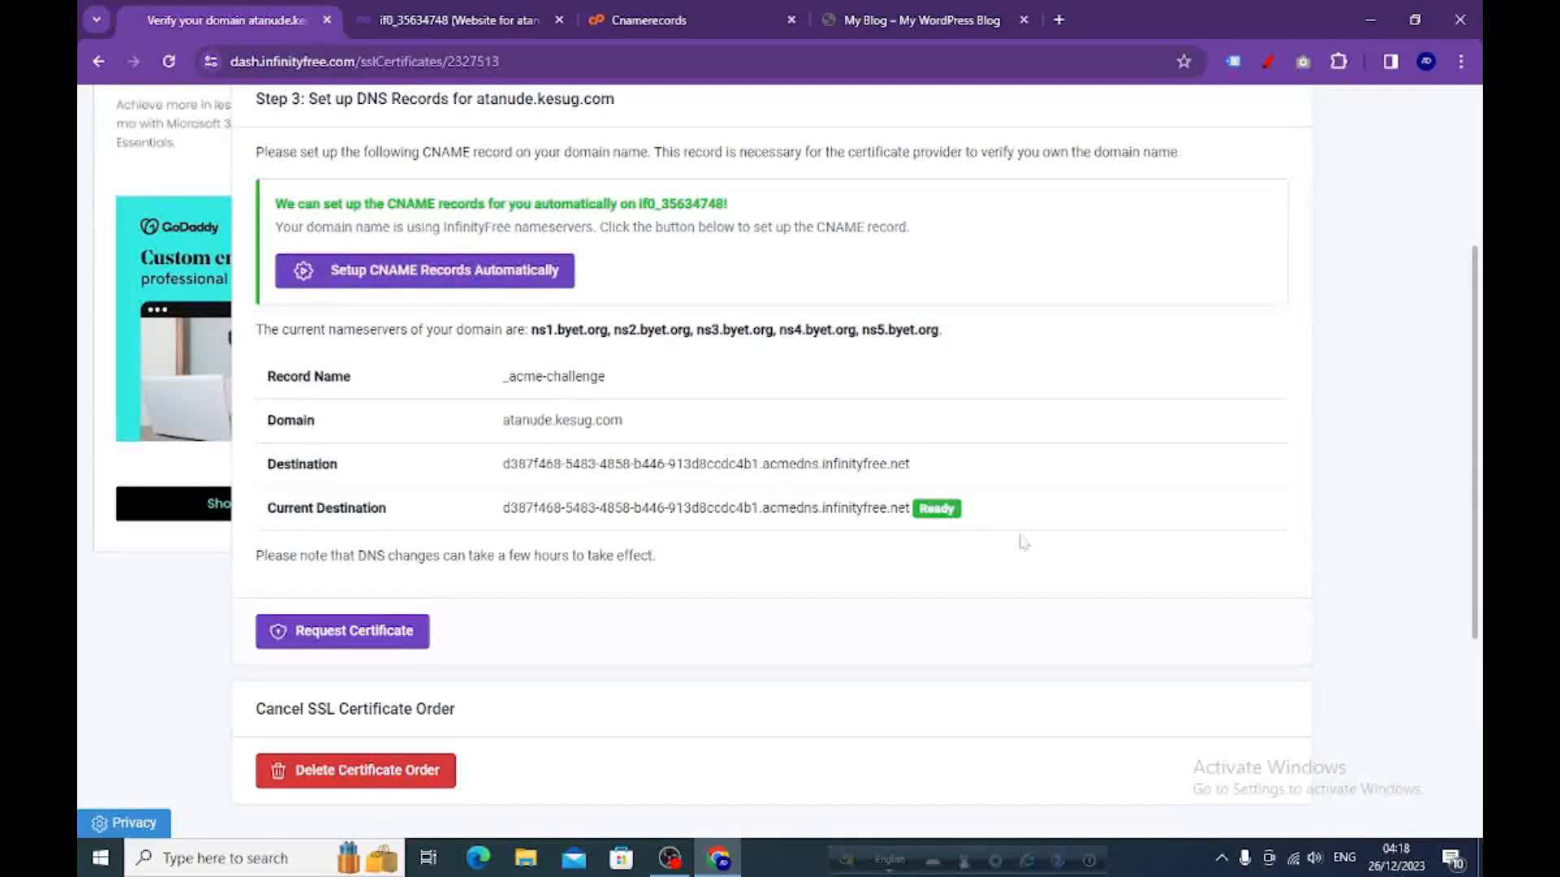
scroll(821, 519, "down", 3)
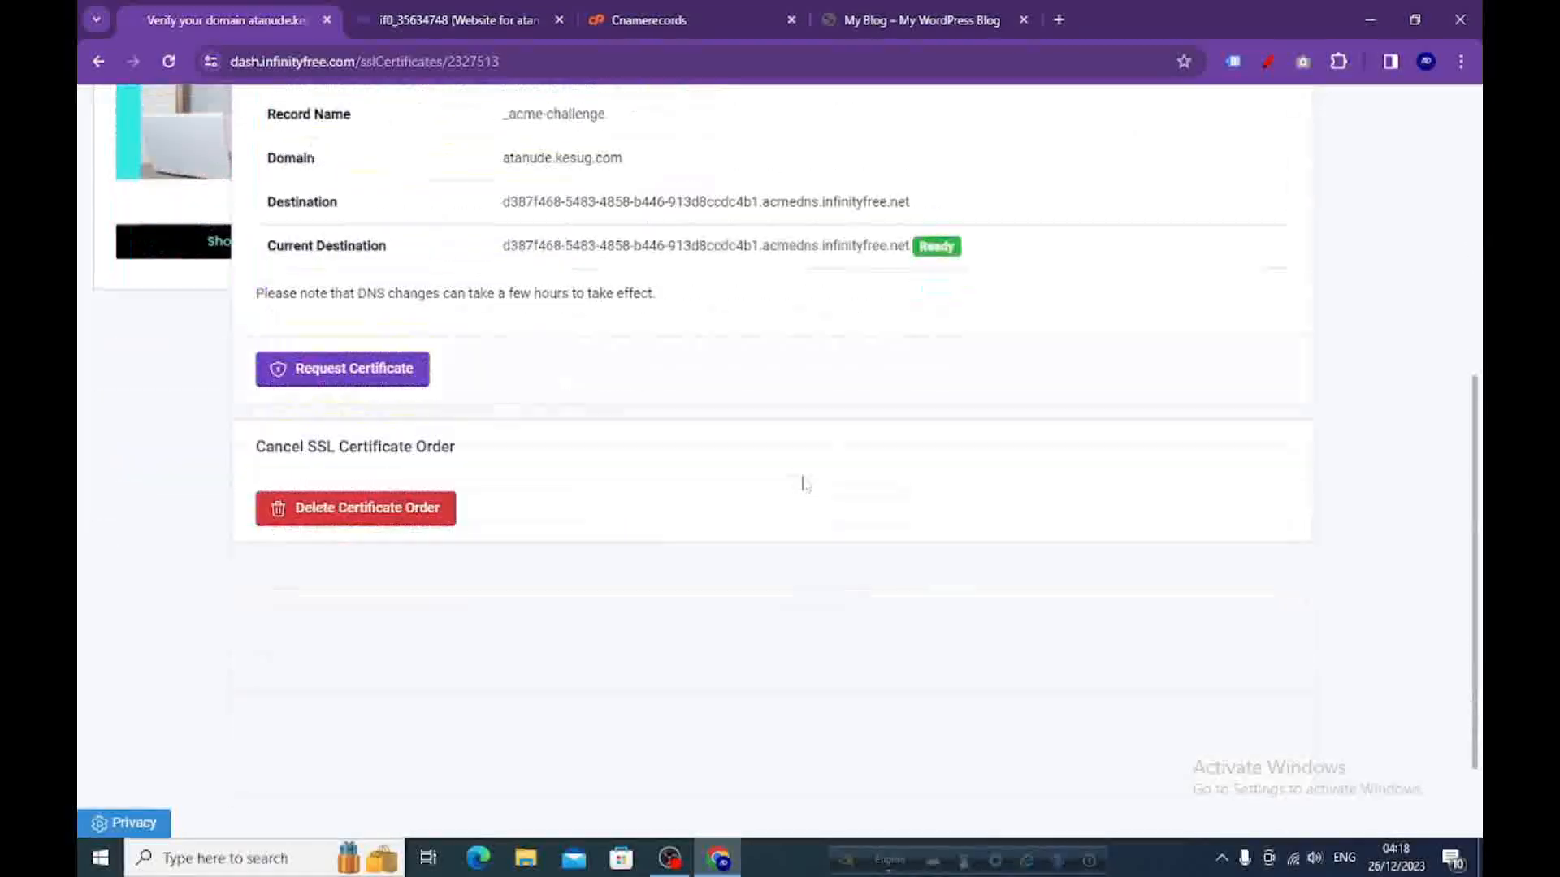
scroll(641, 453, "up", 1)
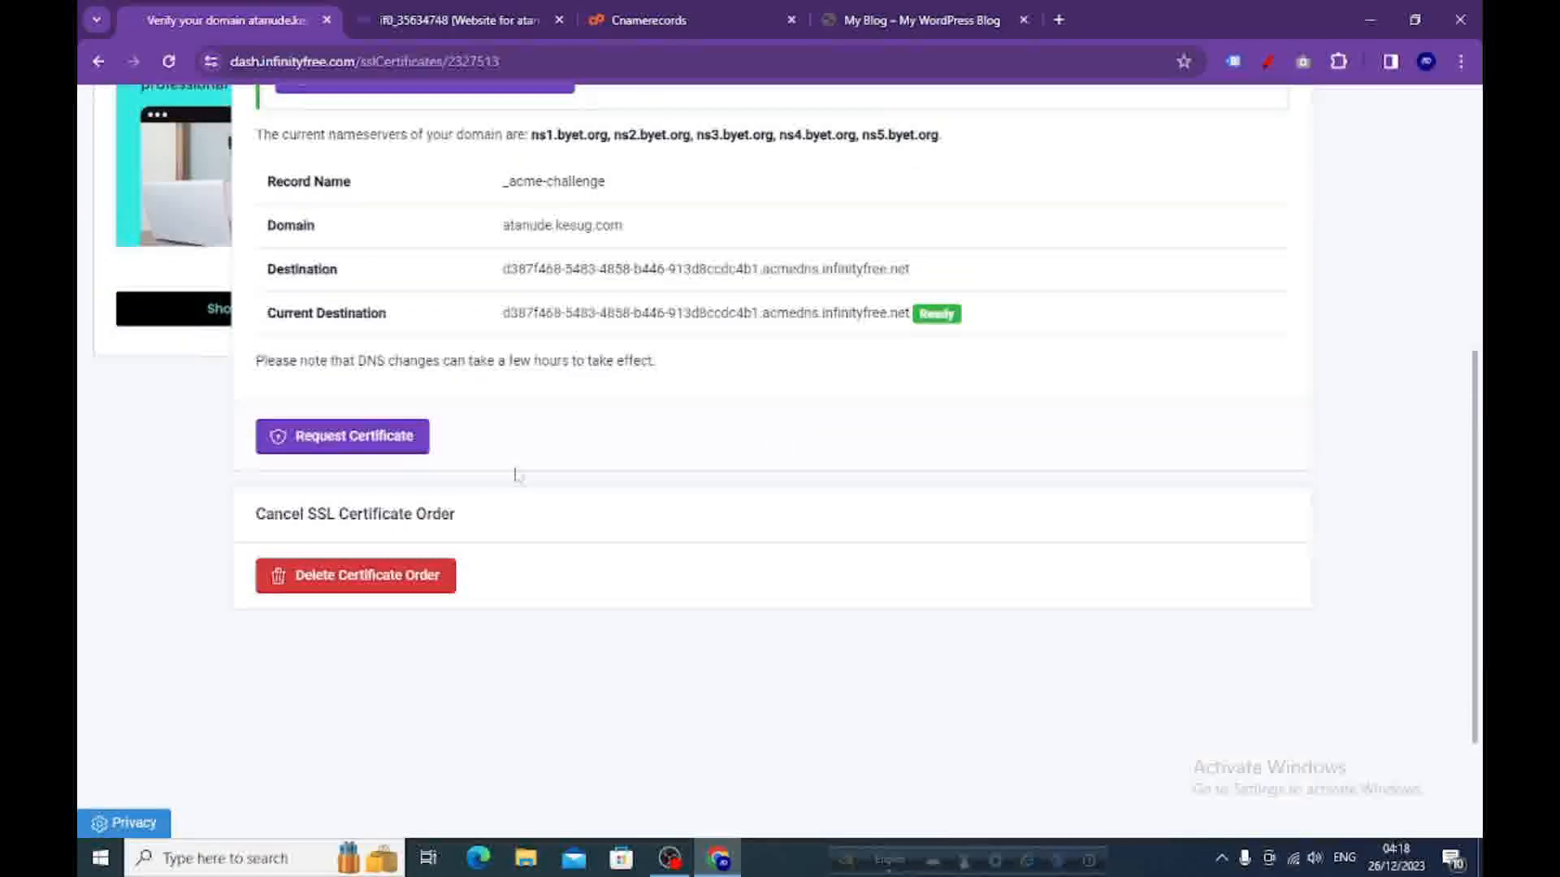
left_click(355, 447)
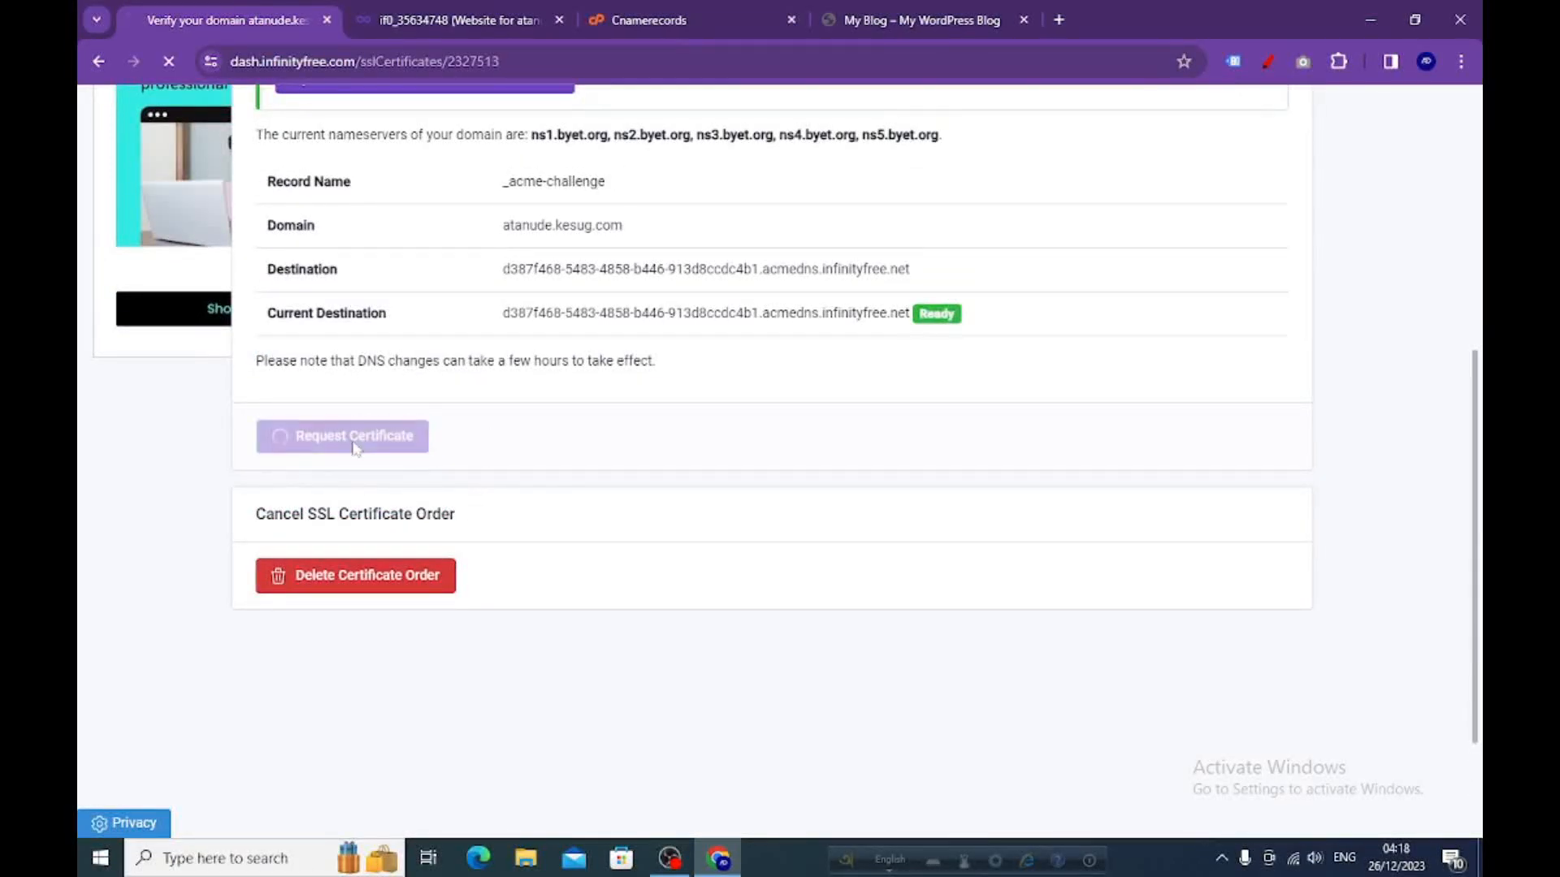
scroll(668, 445, "down", 3)
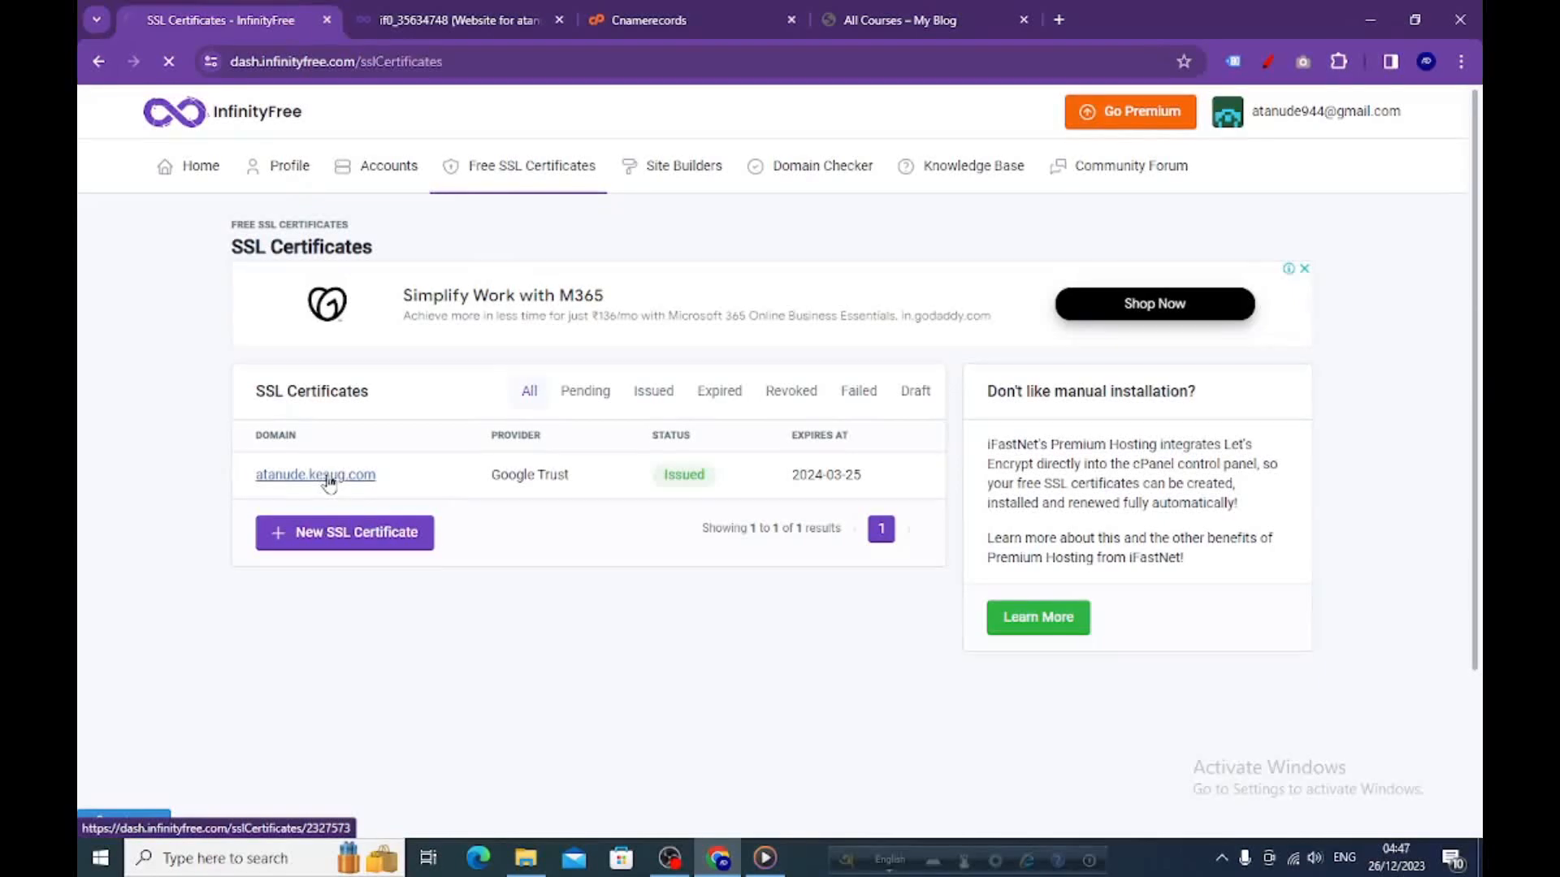
- Open the issued certificate's page, and open the domain's SSL/TLS configuration page in the hosting account's control panel
left_click(329, 477)
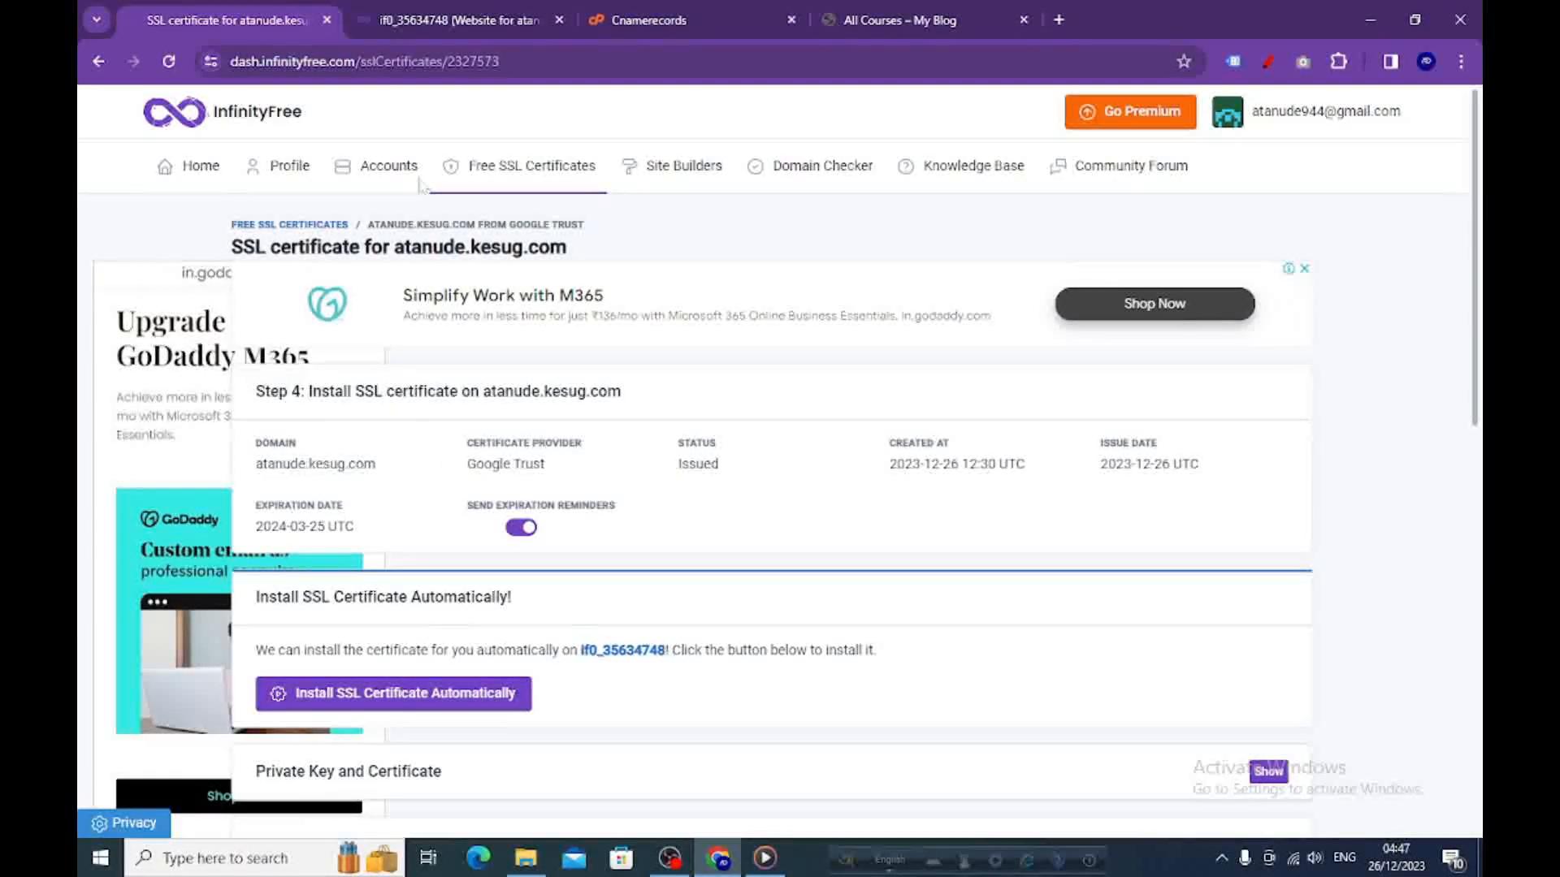
left_click(439, 22)
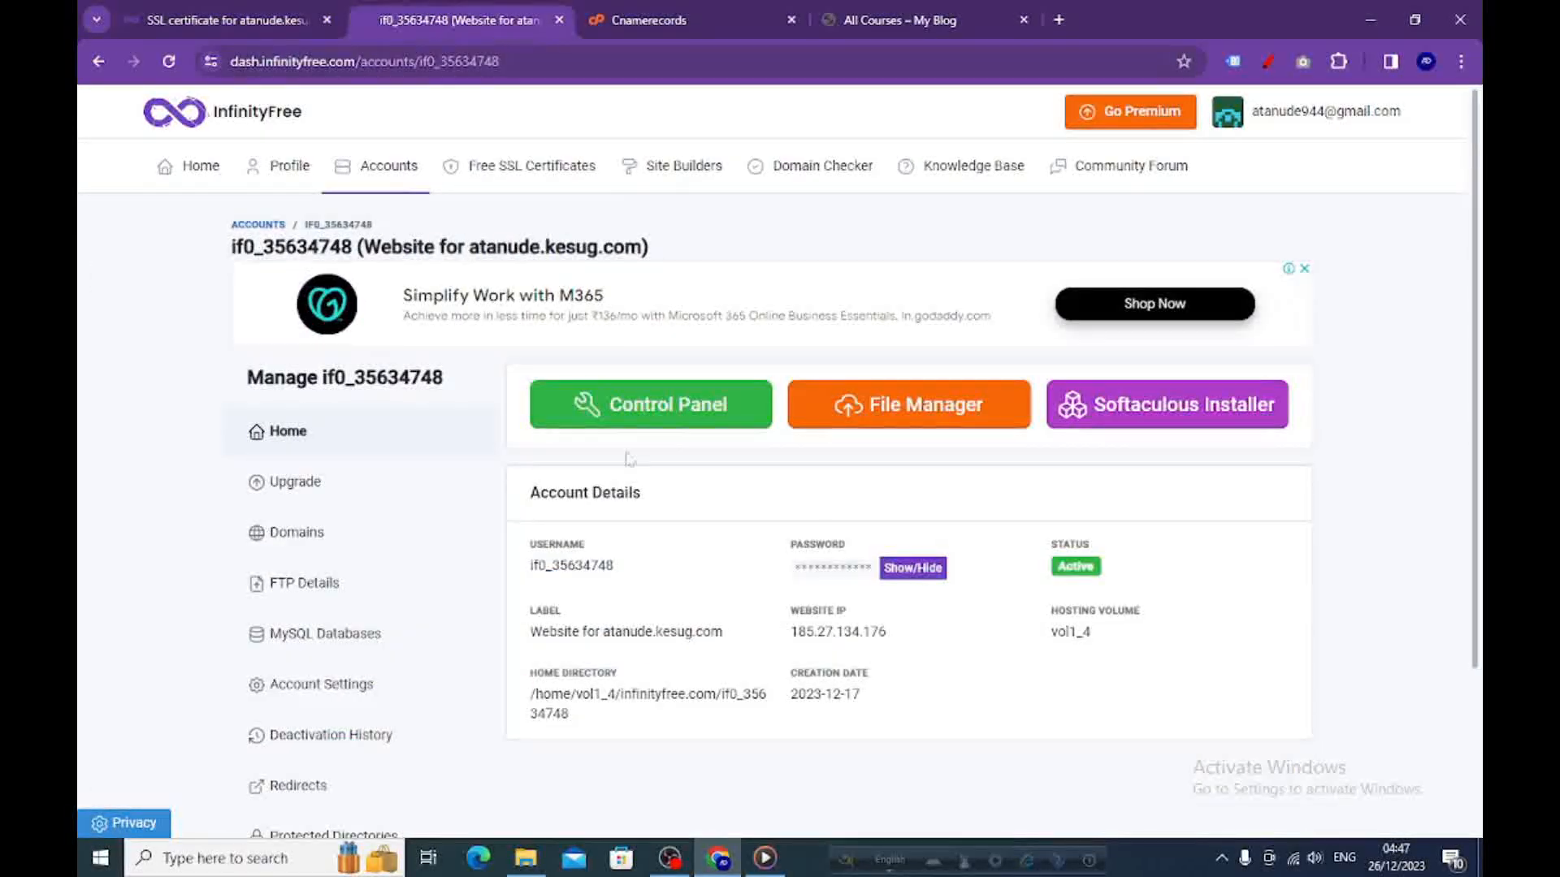
left_click(636, 408)
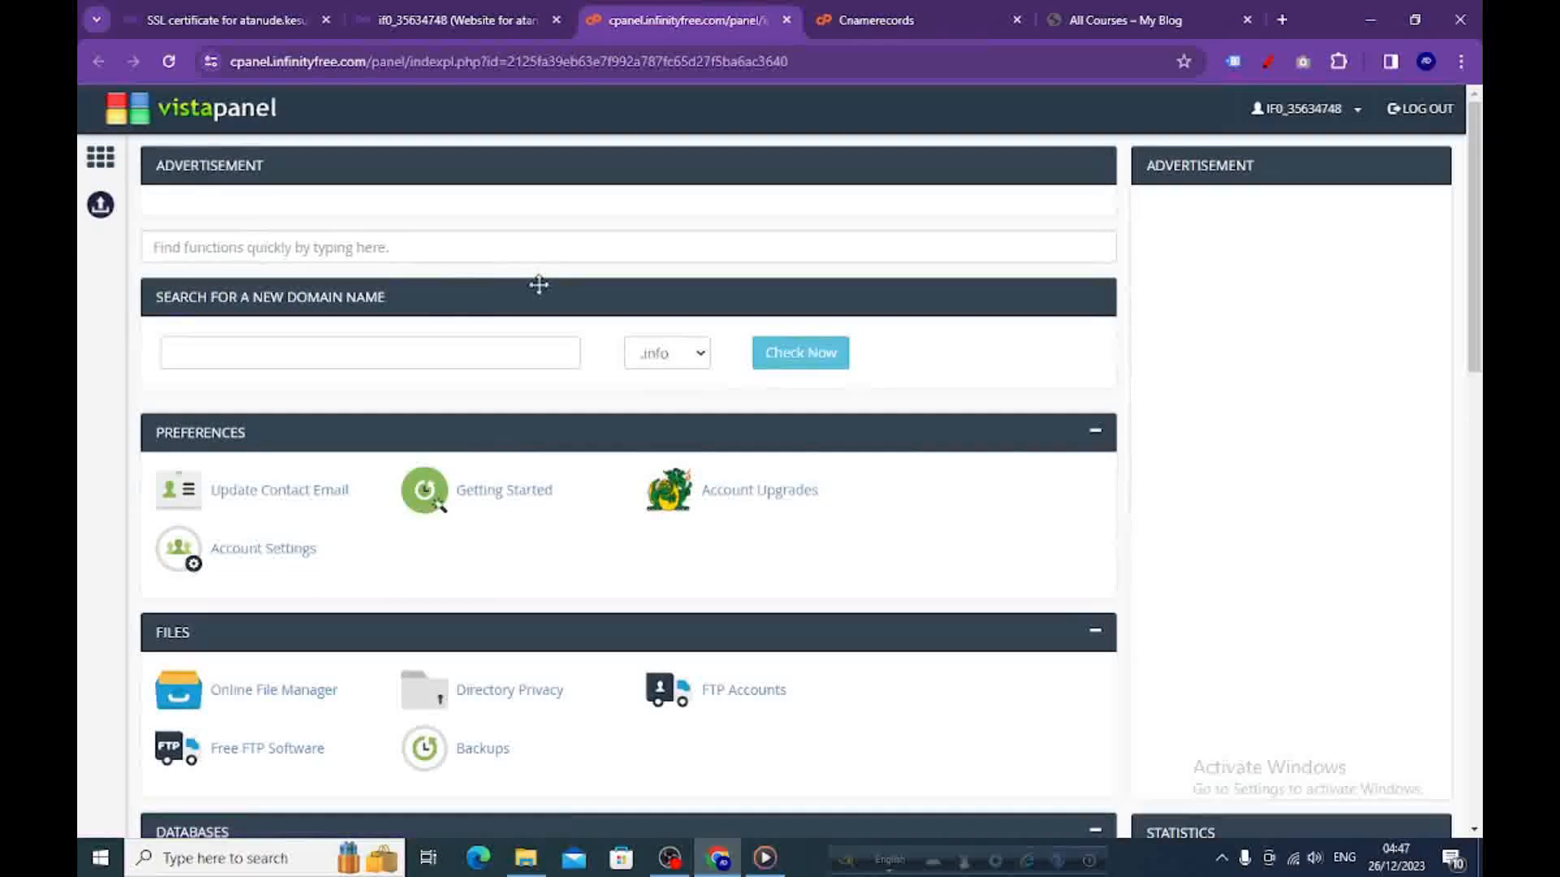
scroll(539, 283, "down", 10)
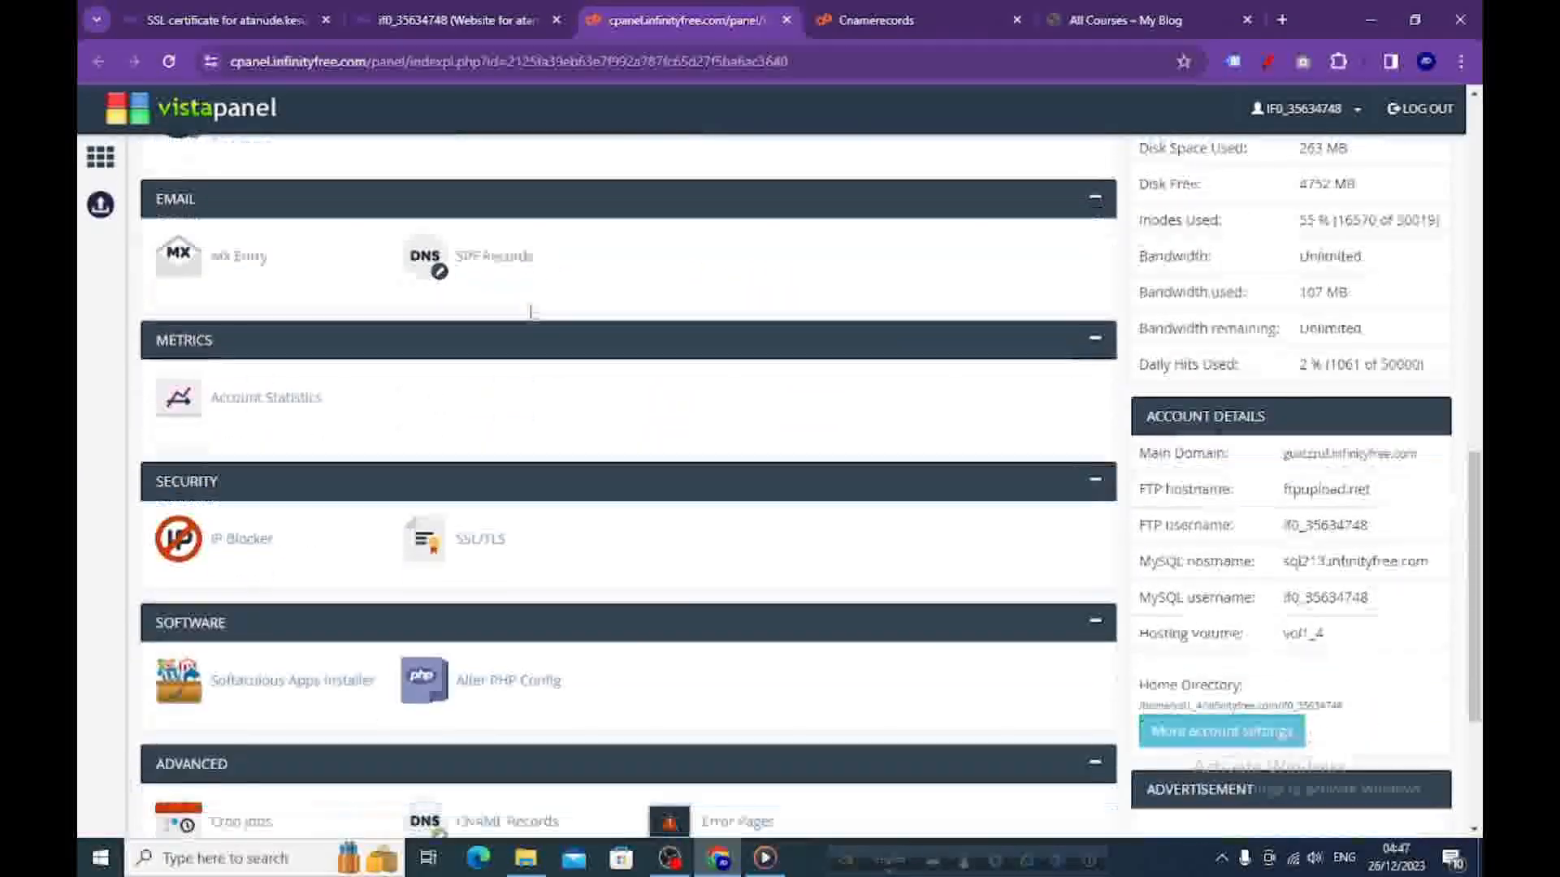
scroll(530, 312, "down", 3)
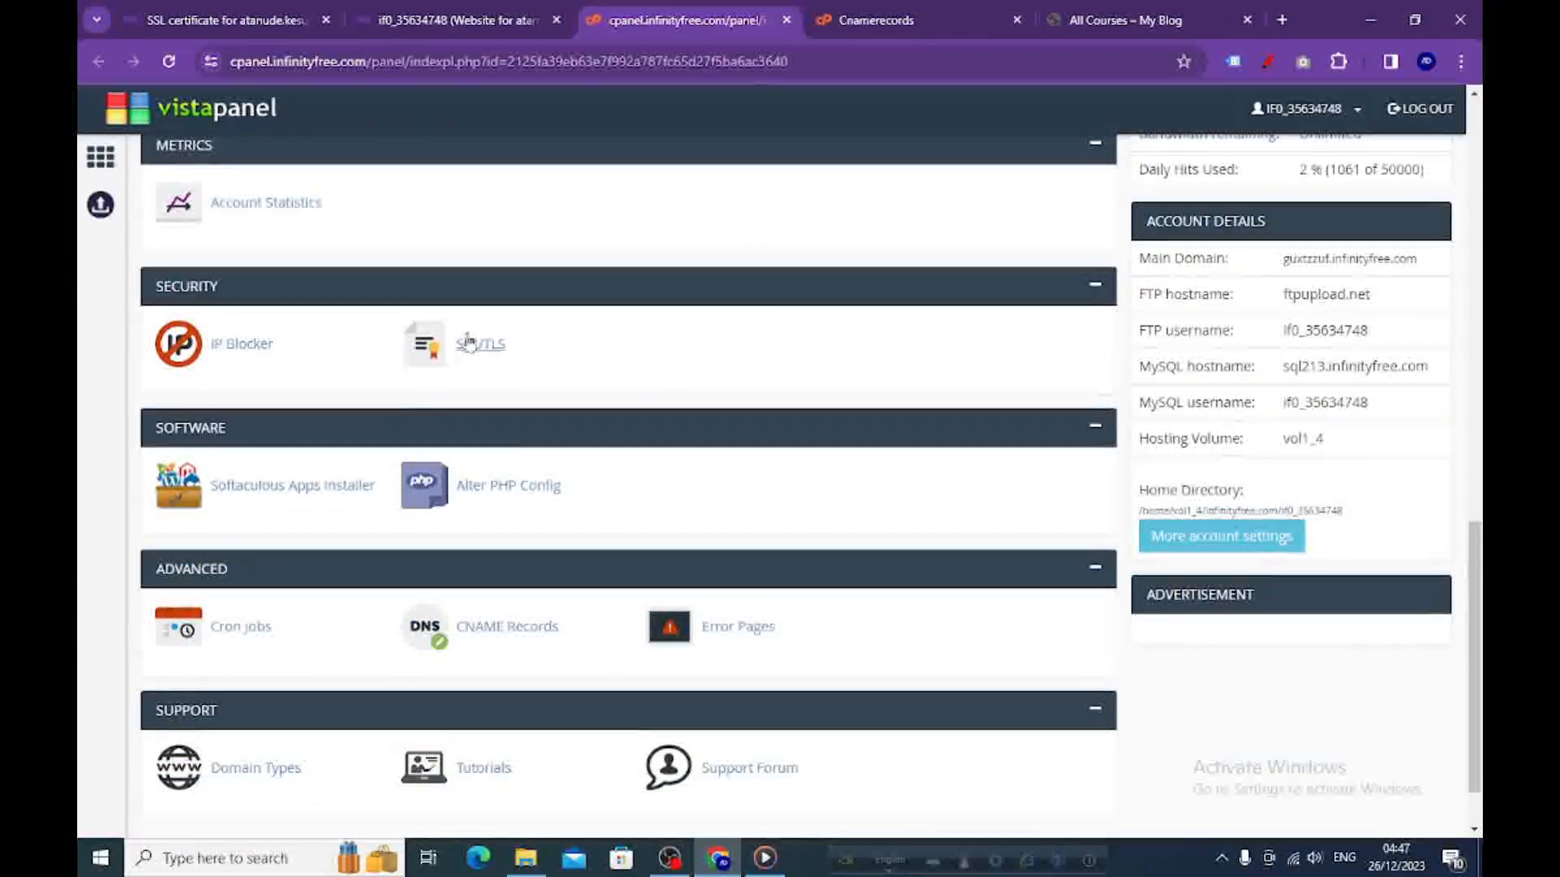
left_click(470, 352)
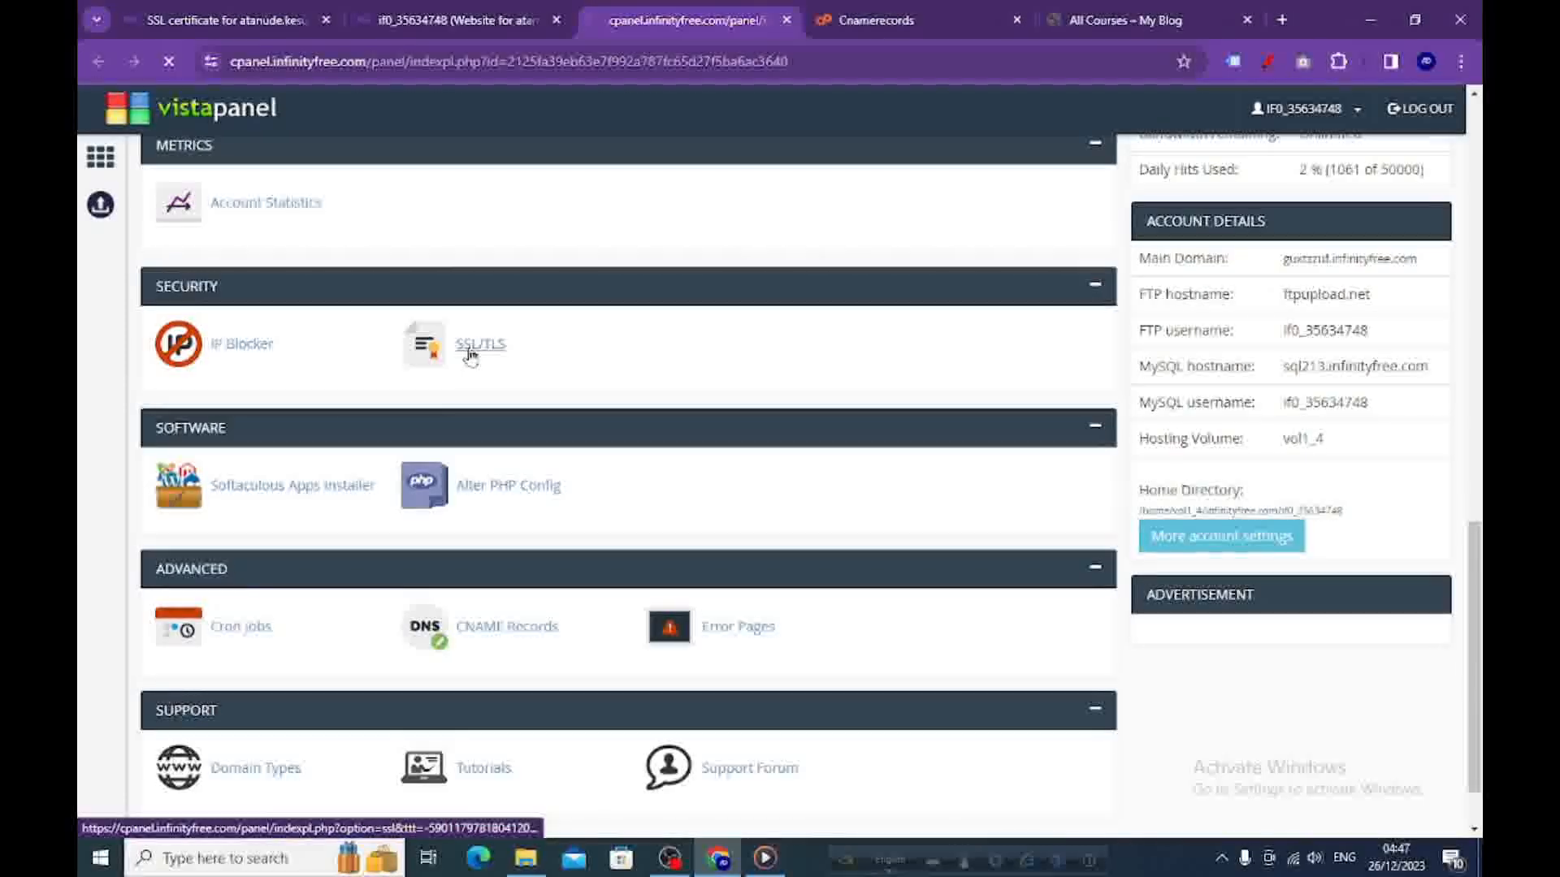
scroll(626, 408, "down", 3)
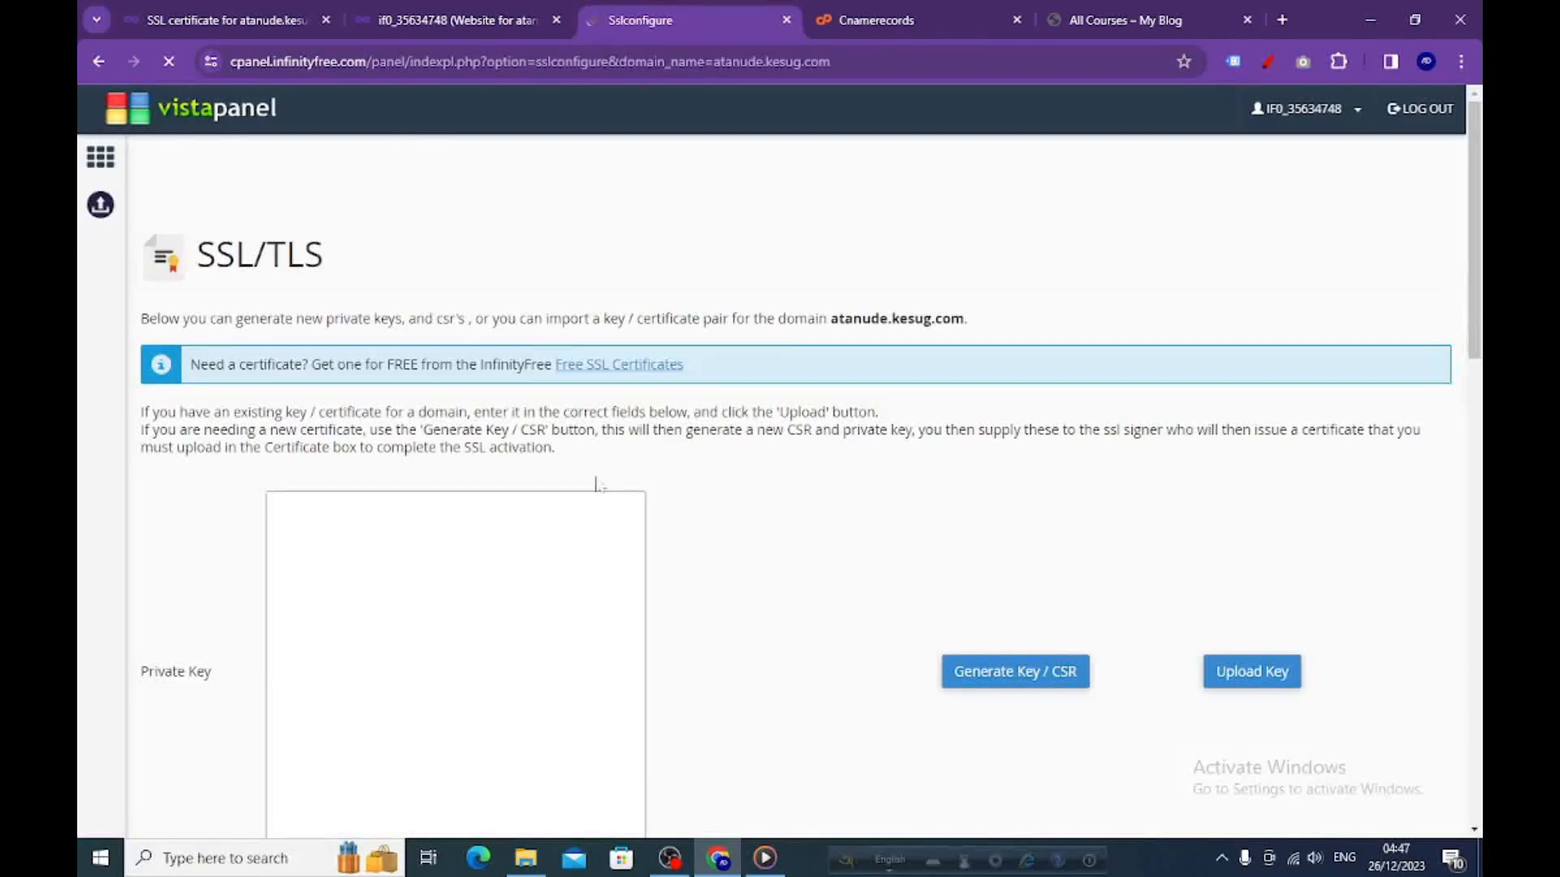
scroll(566, 422, "down", 3)
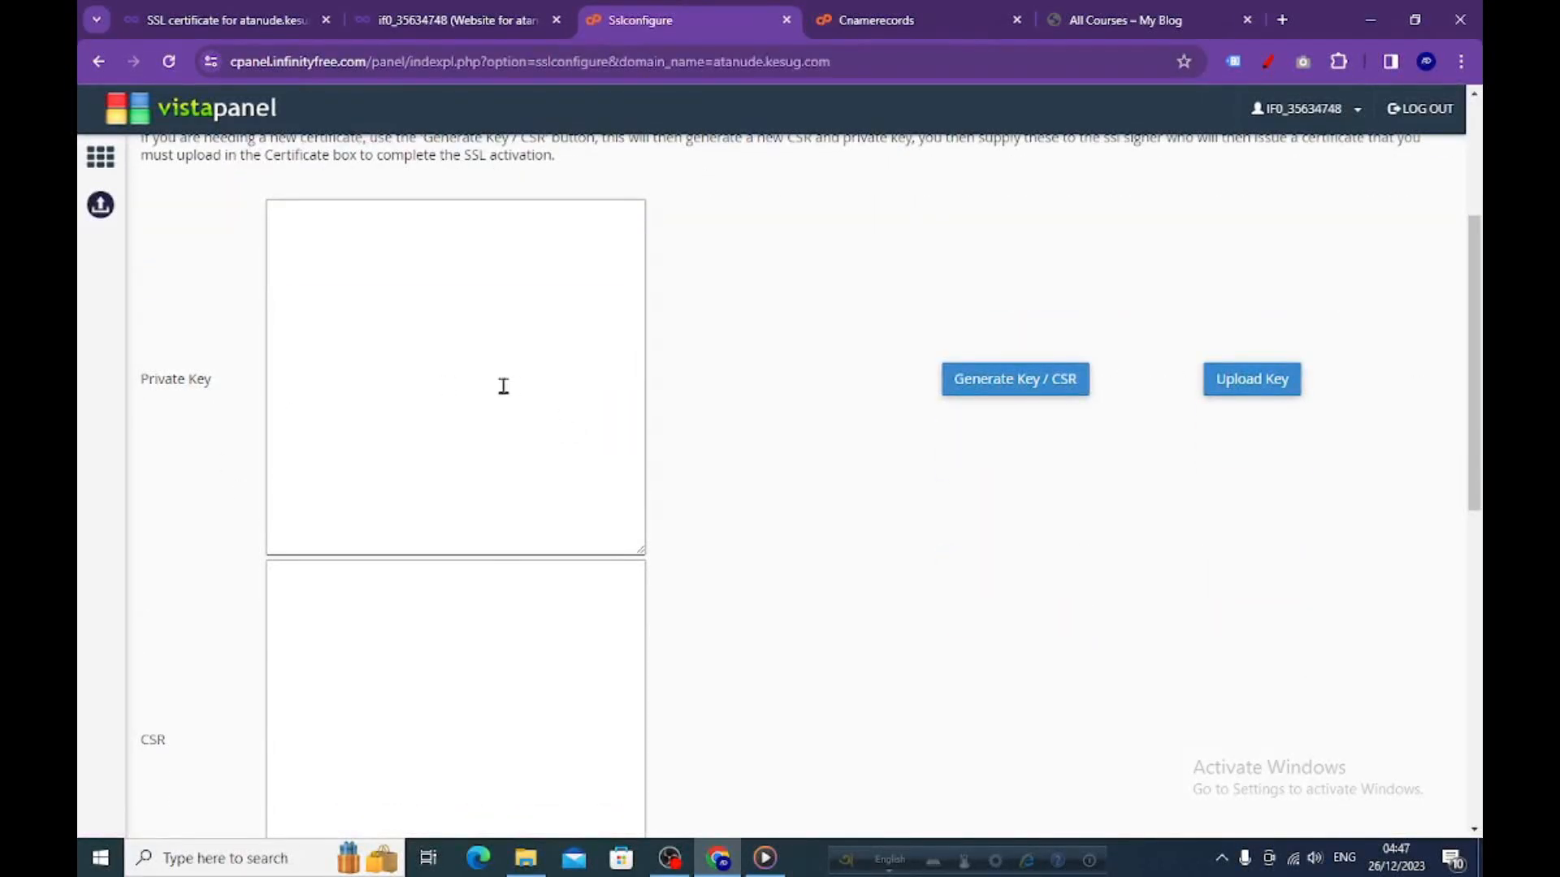
scroll(504, 386, "down", 7)
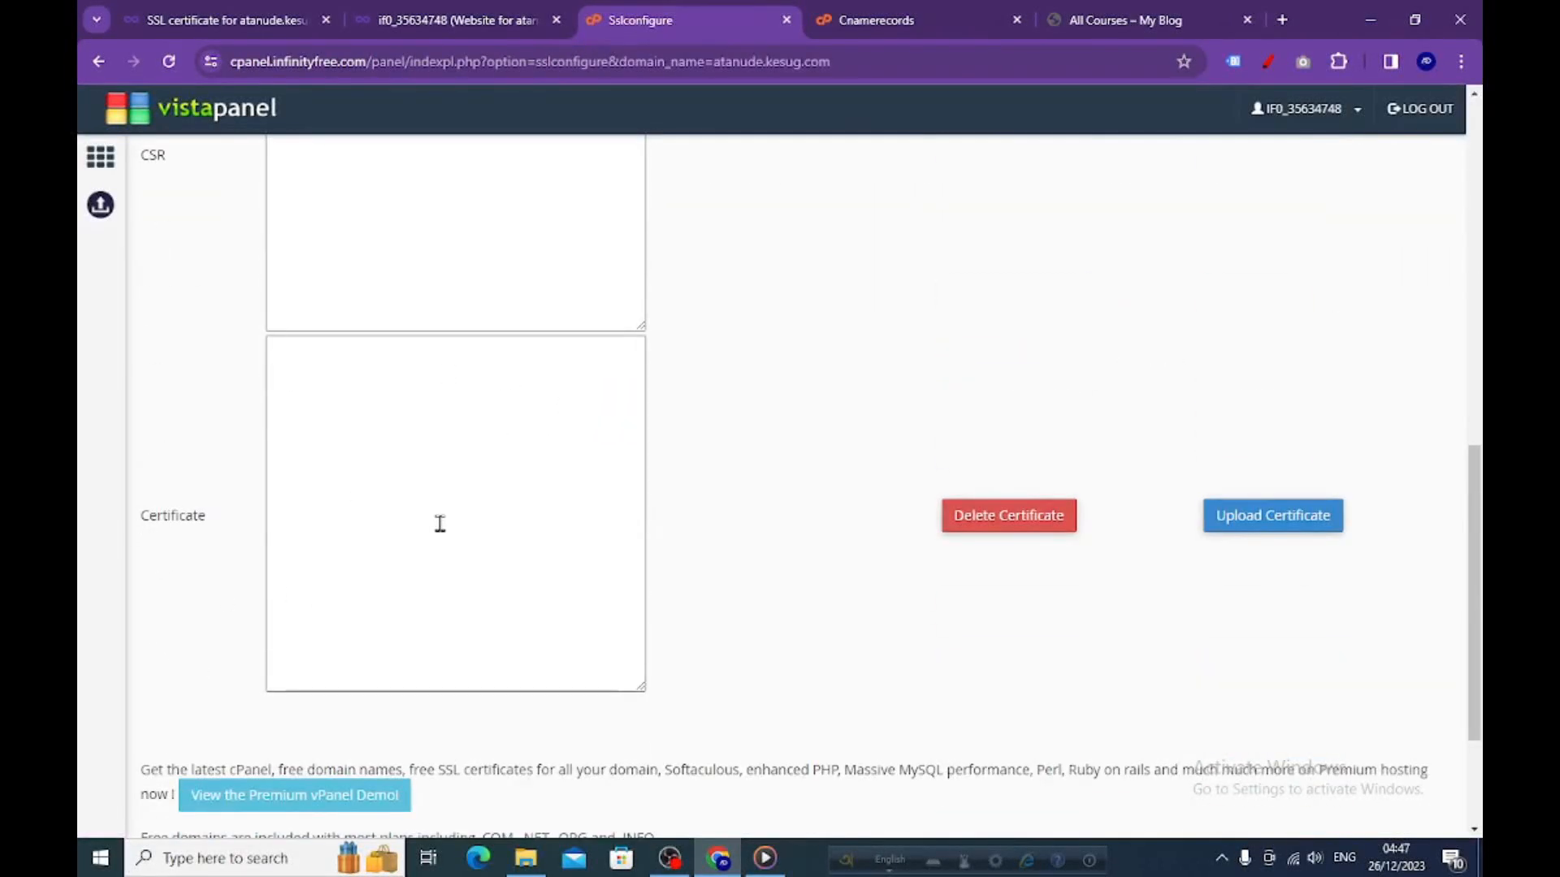
scroll(439, 523, "up", 10)
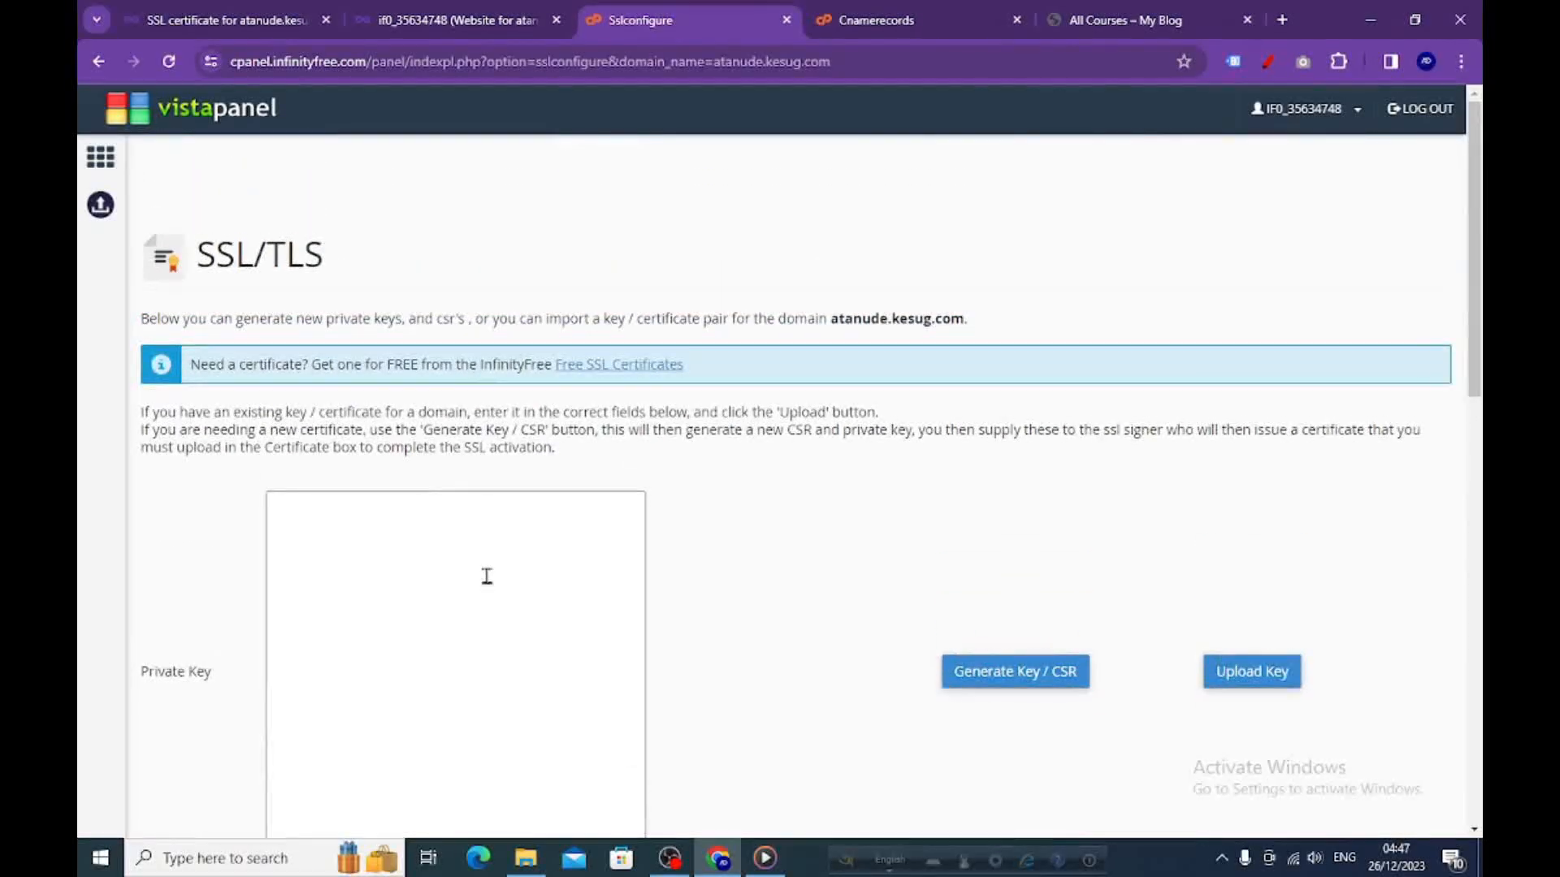
- Show the private key and certificate texts on the SSL certificate's page
left_click(213, 17)
scroll(659, 503, "down", 3)
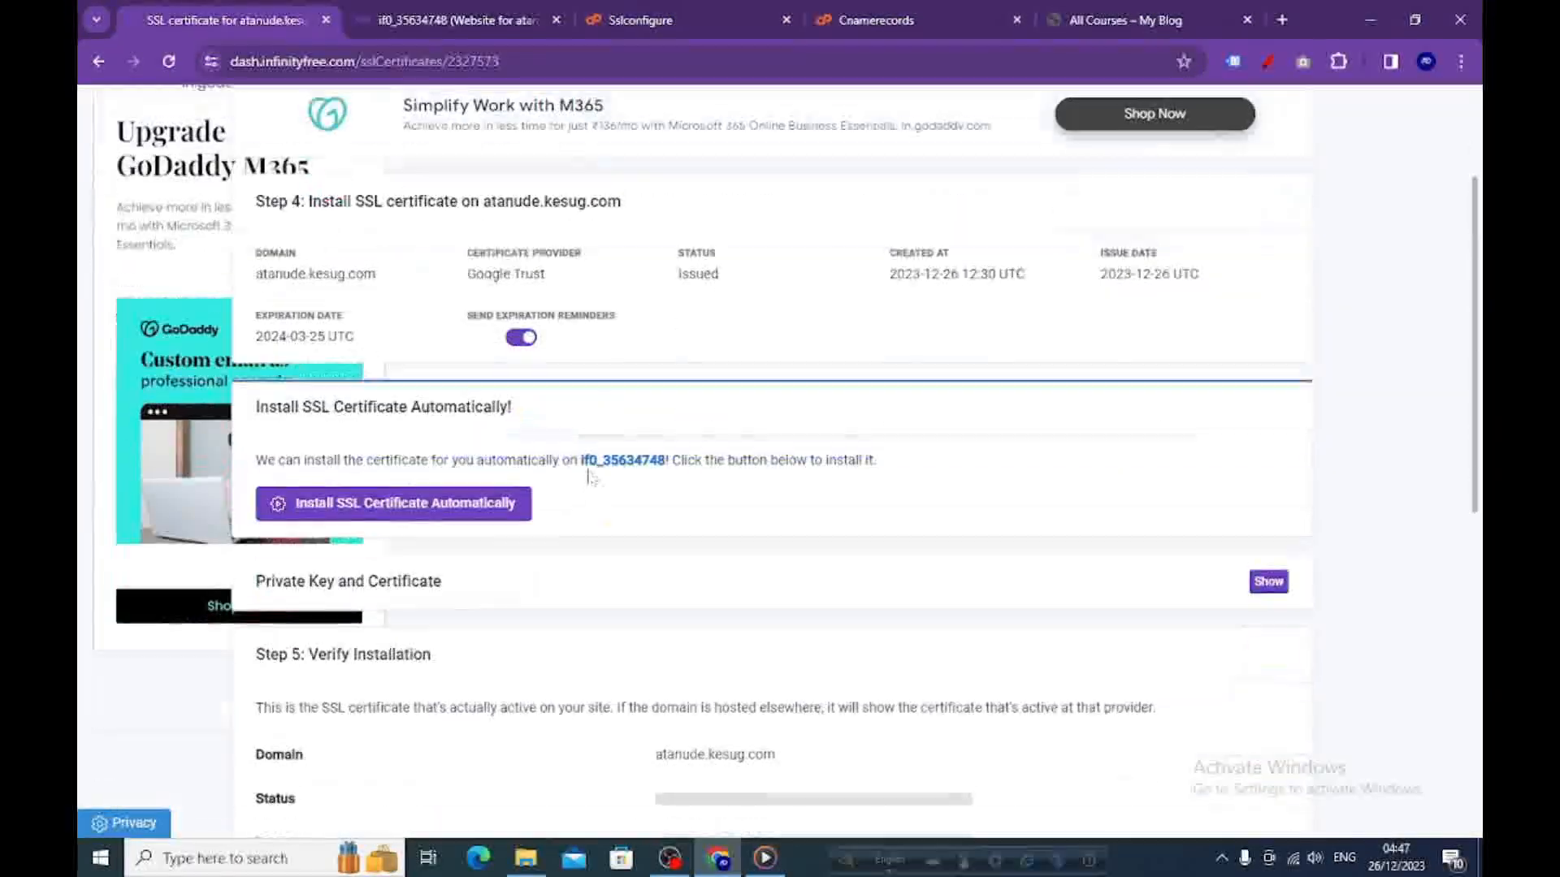
scroll(650, 536, "down", 3)
scroll(395, 376, "up", 1)
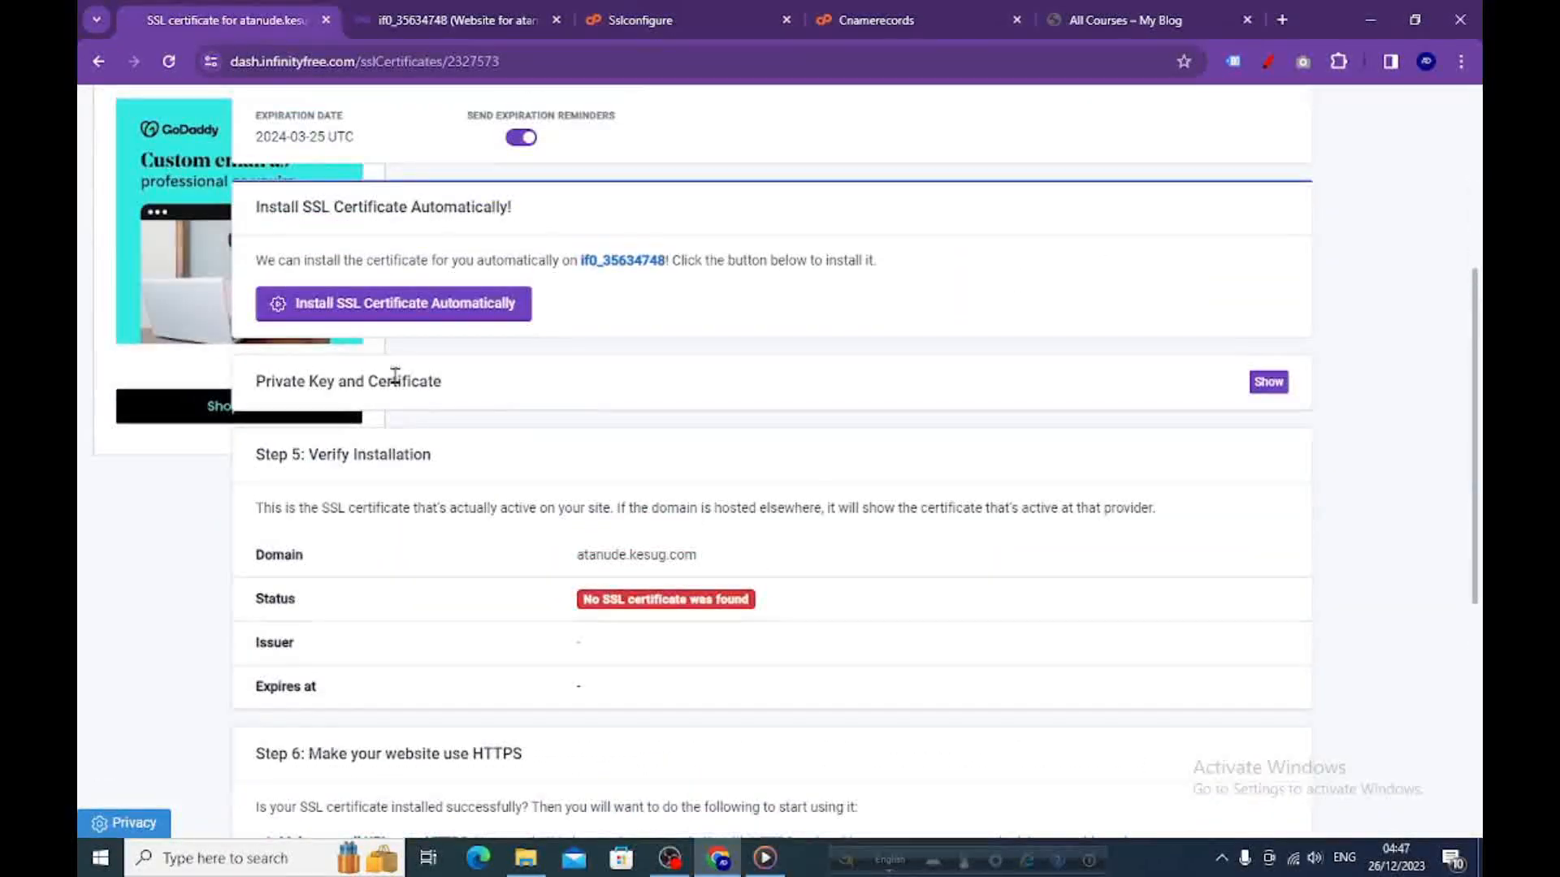
left_click(1269, 382)
scroll(882, 529, "down", 1)
scroll(881, 530, "down", 2)
scroll(469, 633, "down", 2)
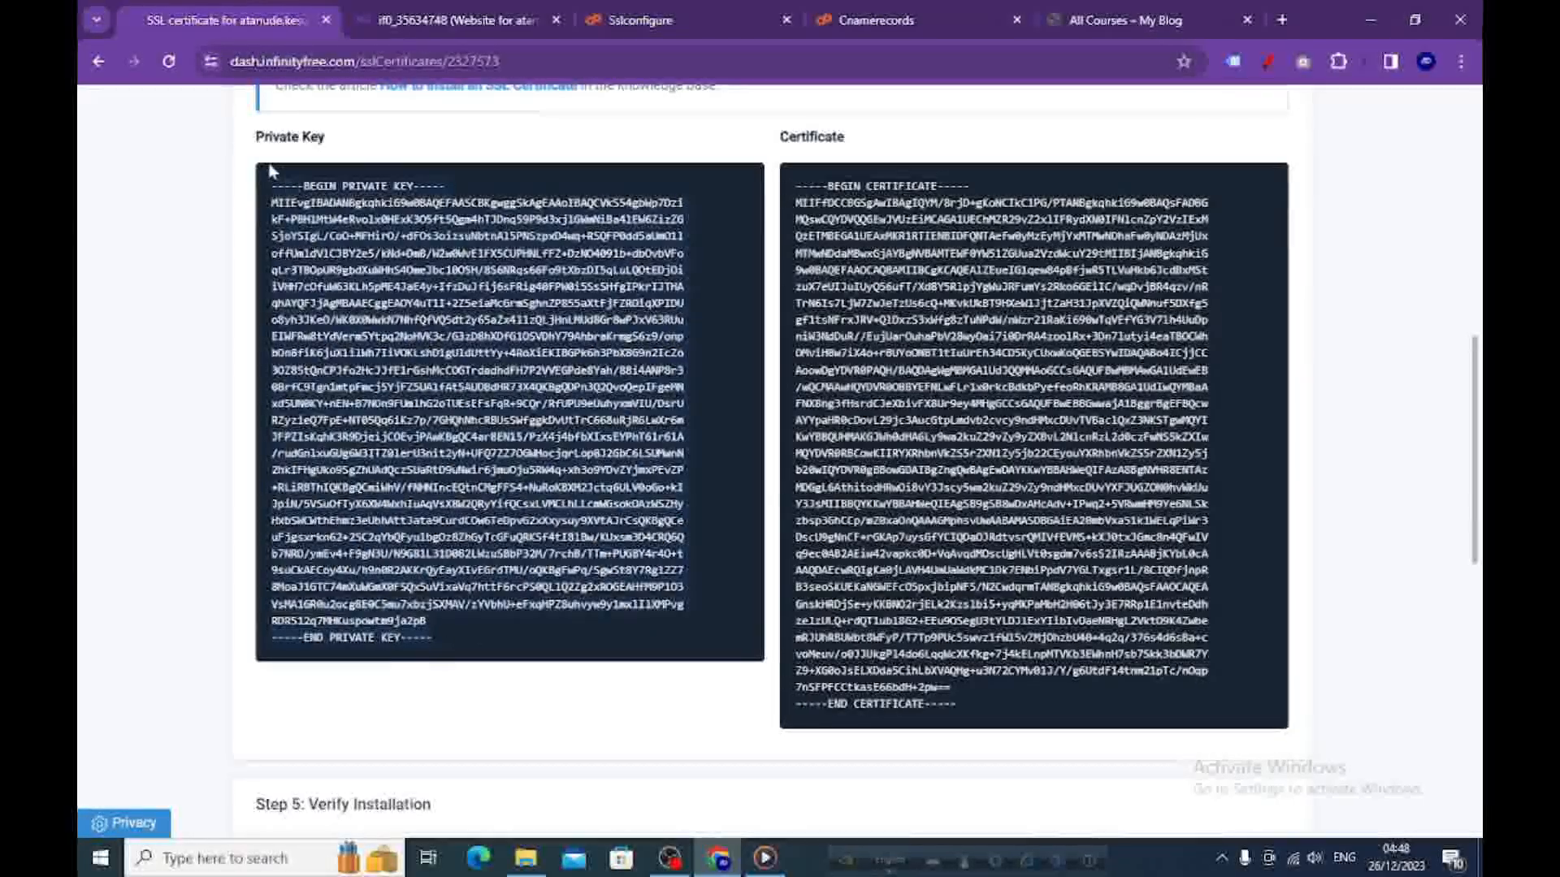
- Copy the private key, paste it into the Private Key field of the domain's SSL/TLS configuration, and upload the key
right_click(396, 242)
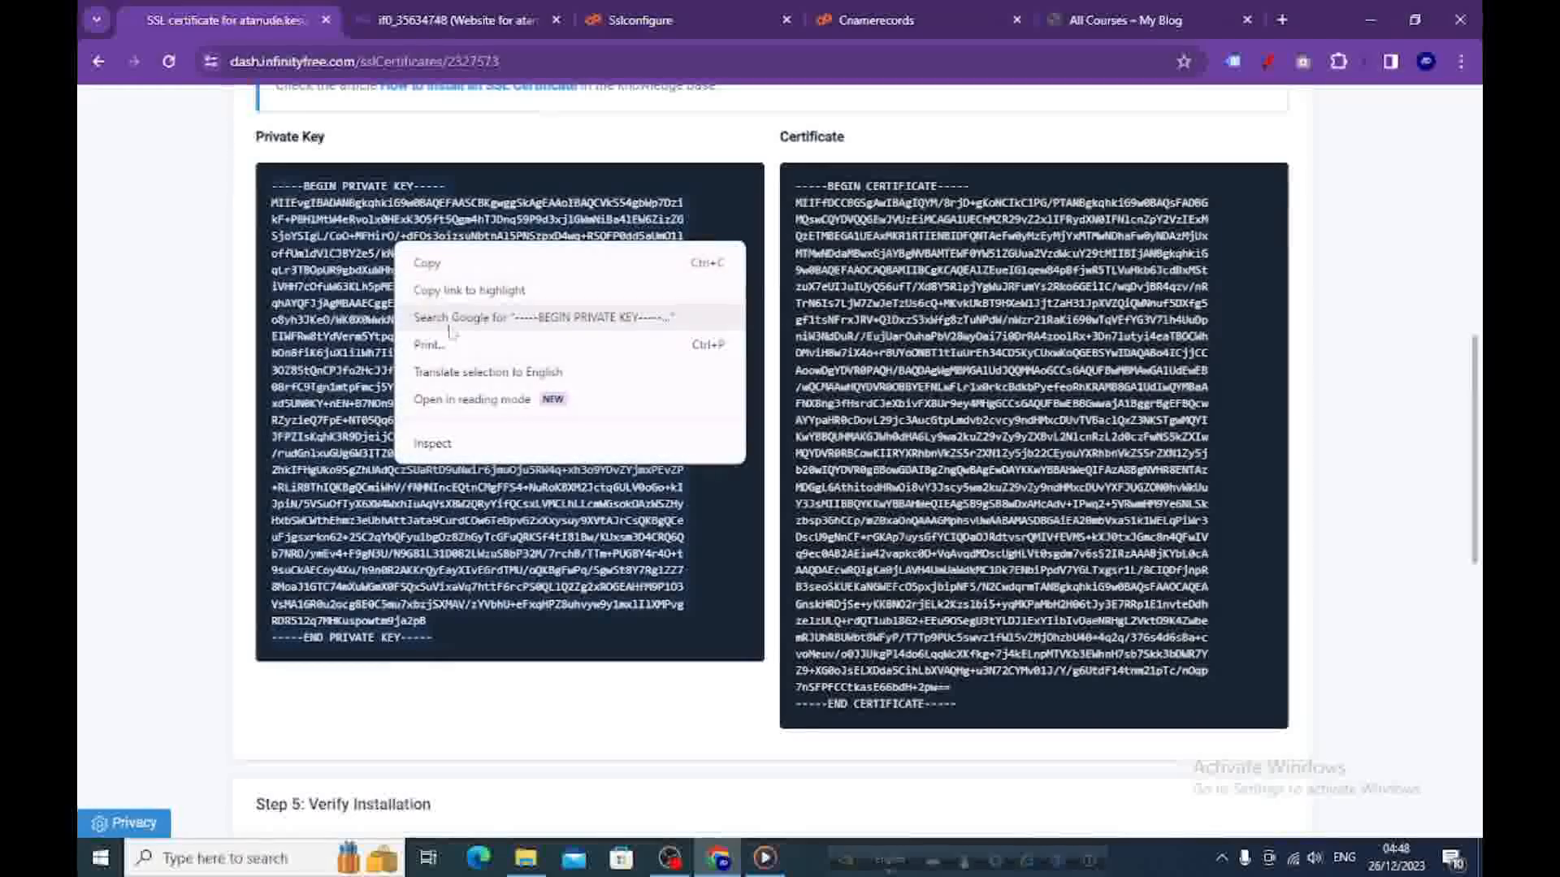
left_click(429, 263)
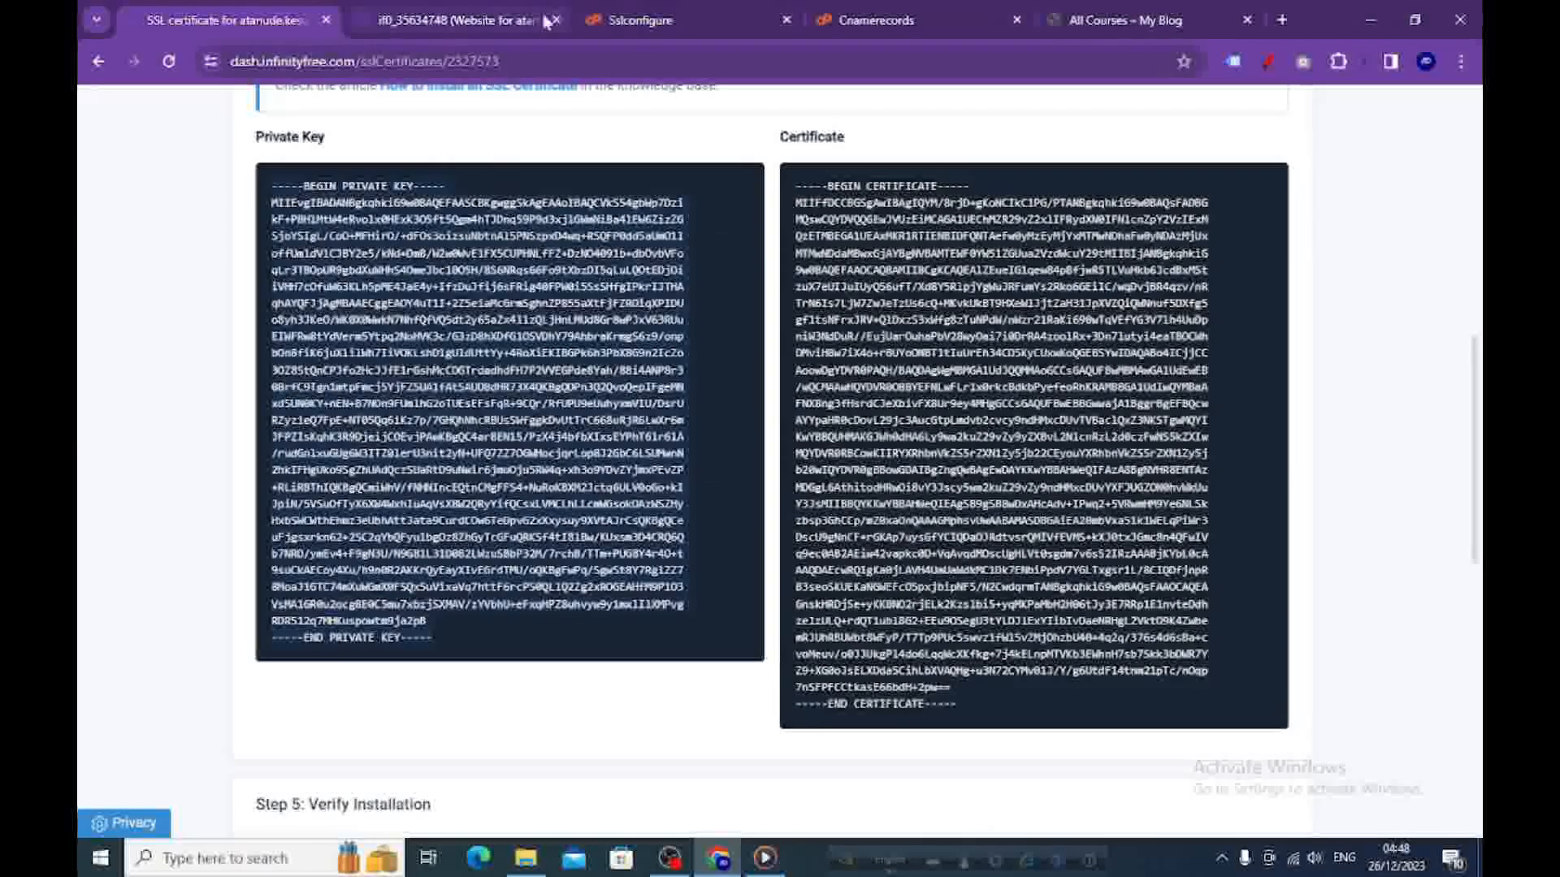
left_click(642, 19)
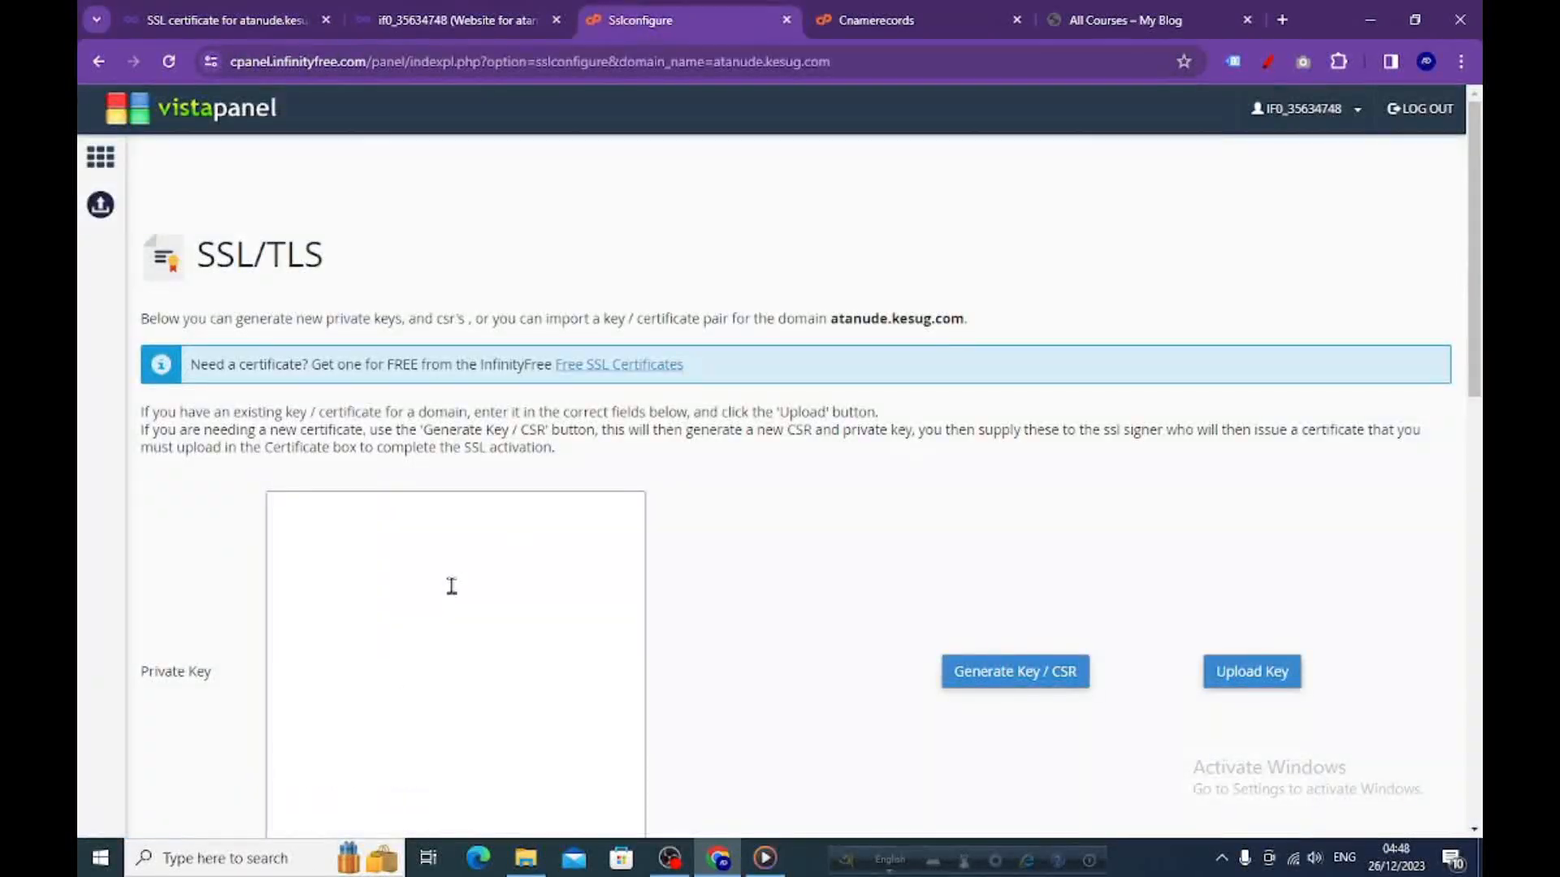
scroll(451, 586, "down", 1)
right_click(433, 539)
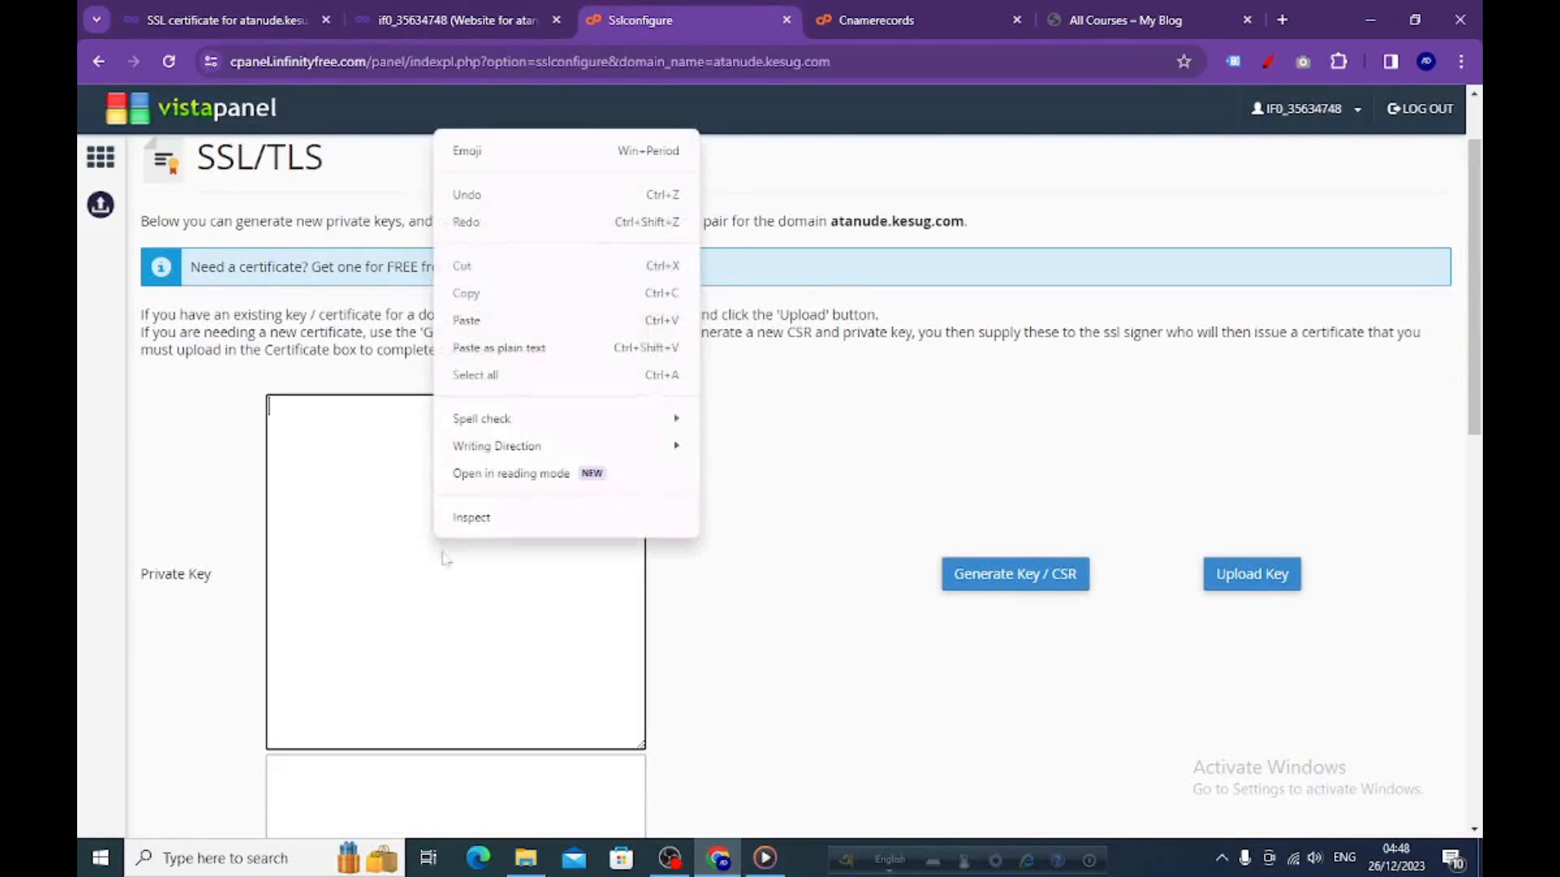
left_click(468, 321)
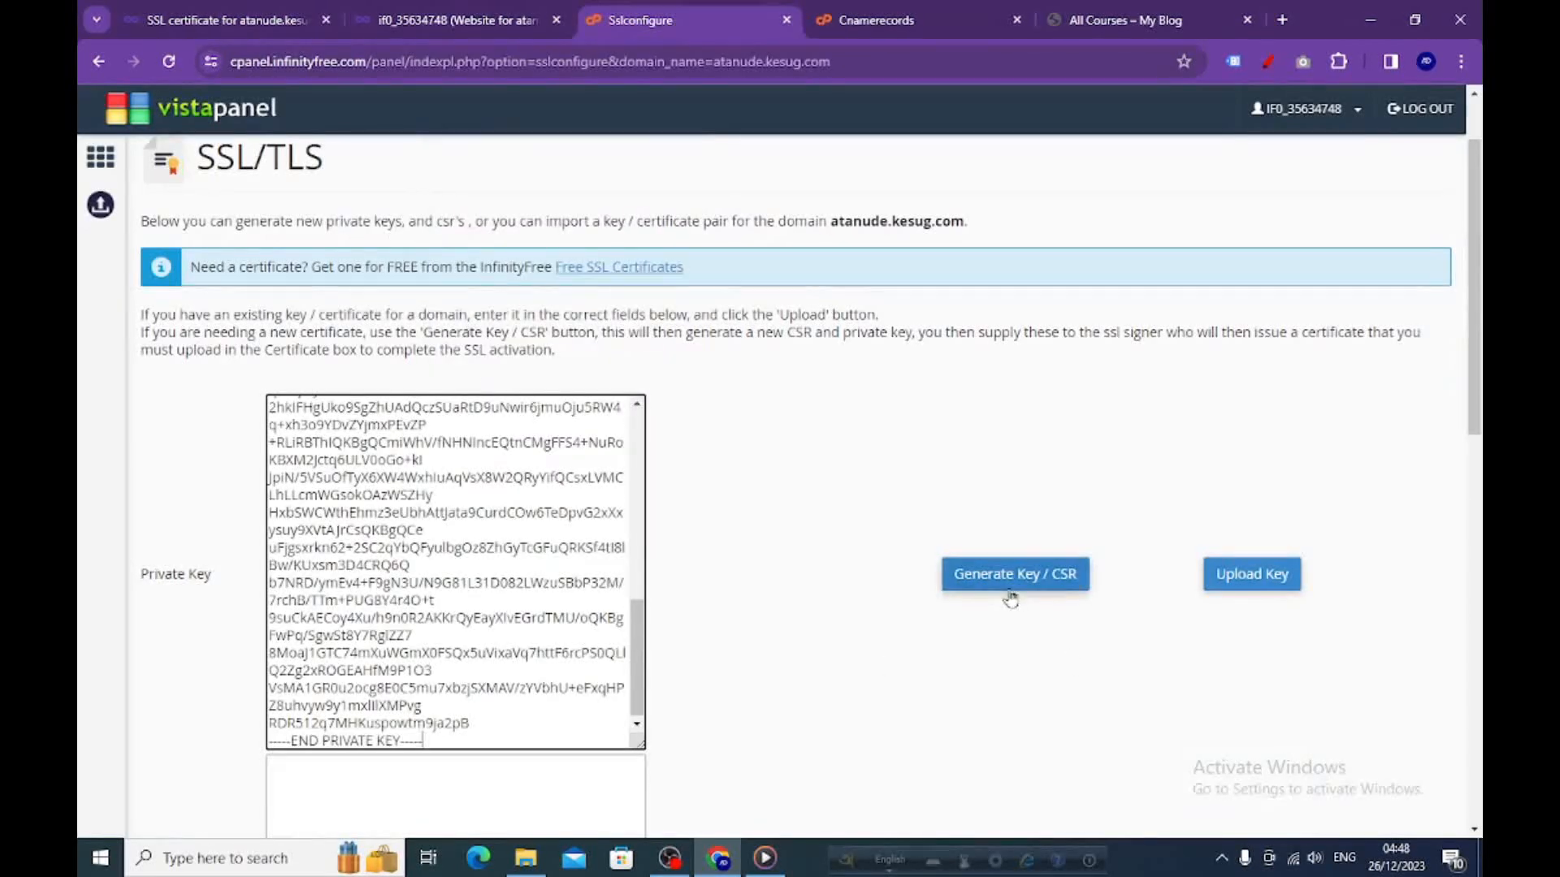
scroll(855, 551, "down", 2)
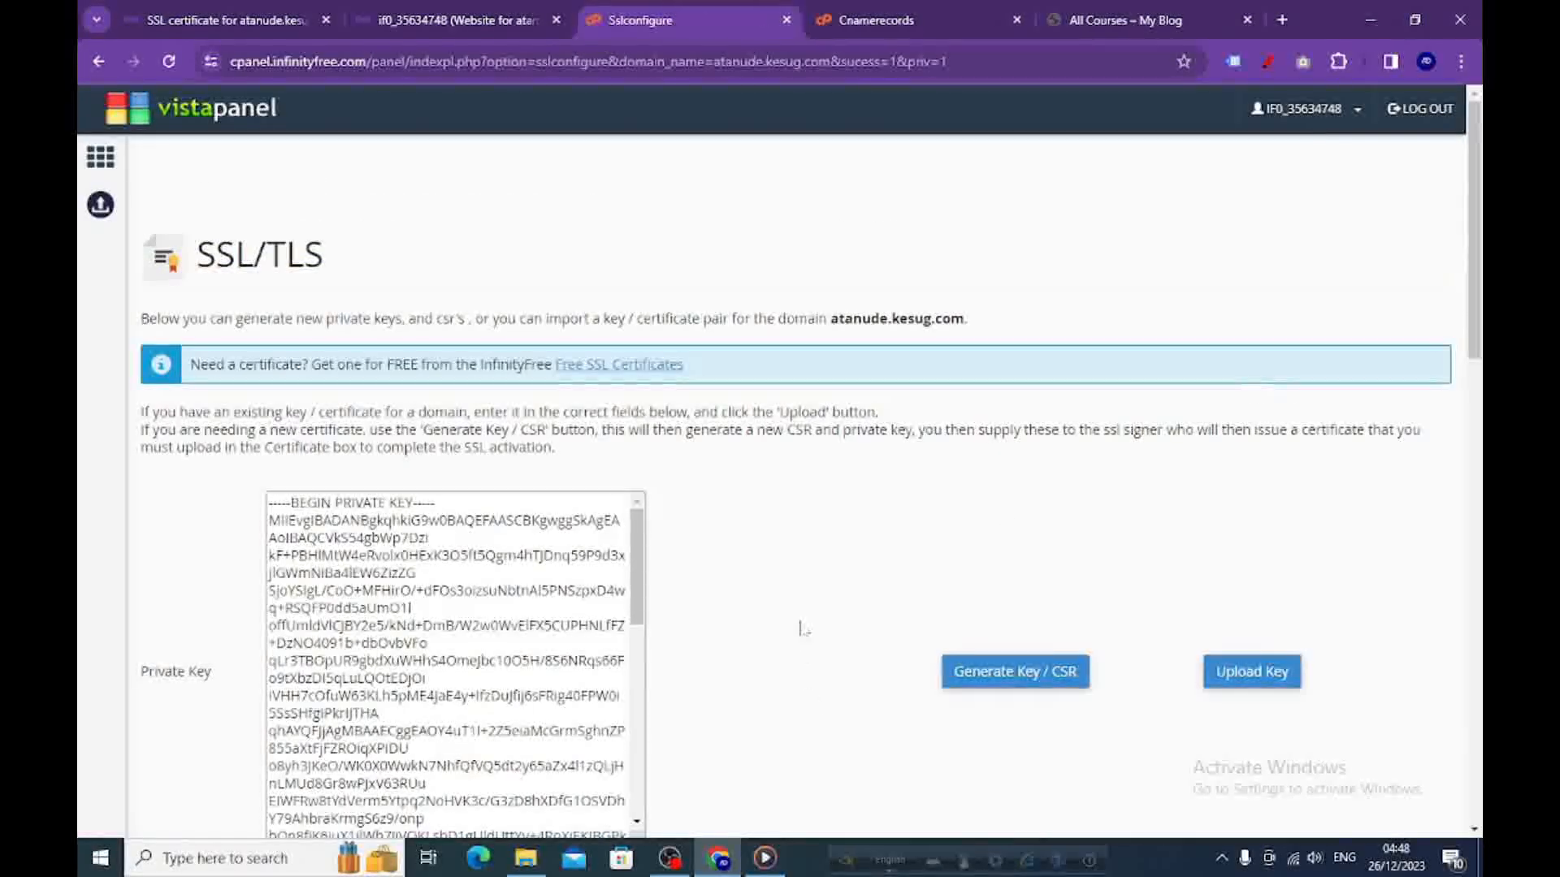
- Copy the certificate text from the SSL certificate's page, paste it into the Certificate field of the SSL/TLS configuration, and upload the certificate
scroll(803, 628, "down", 10)
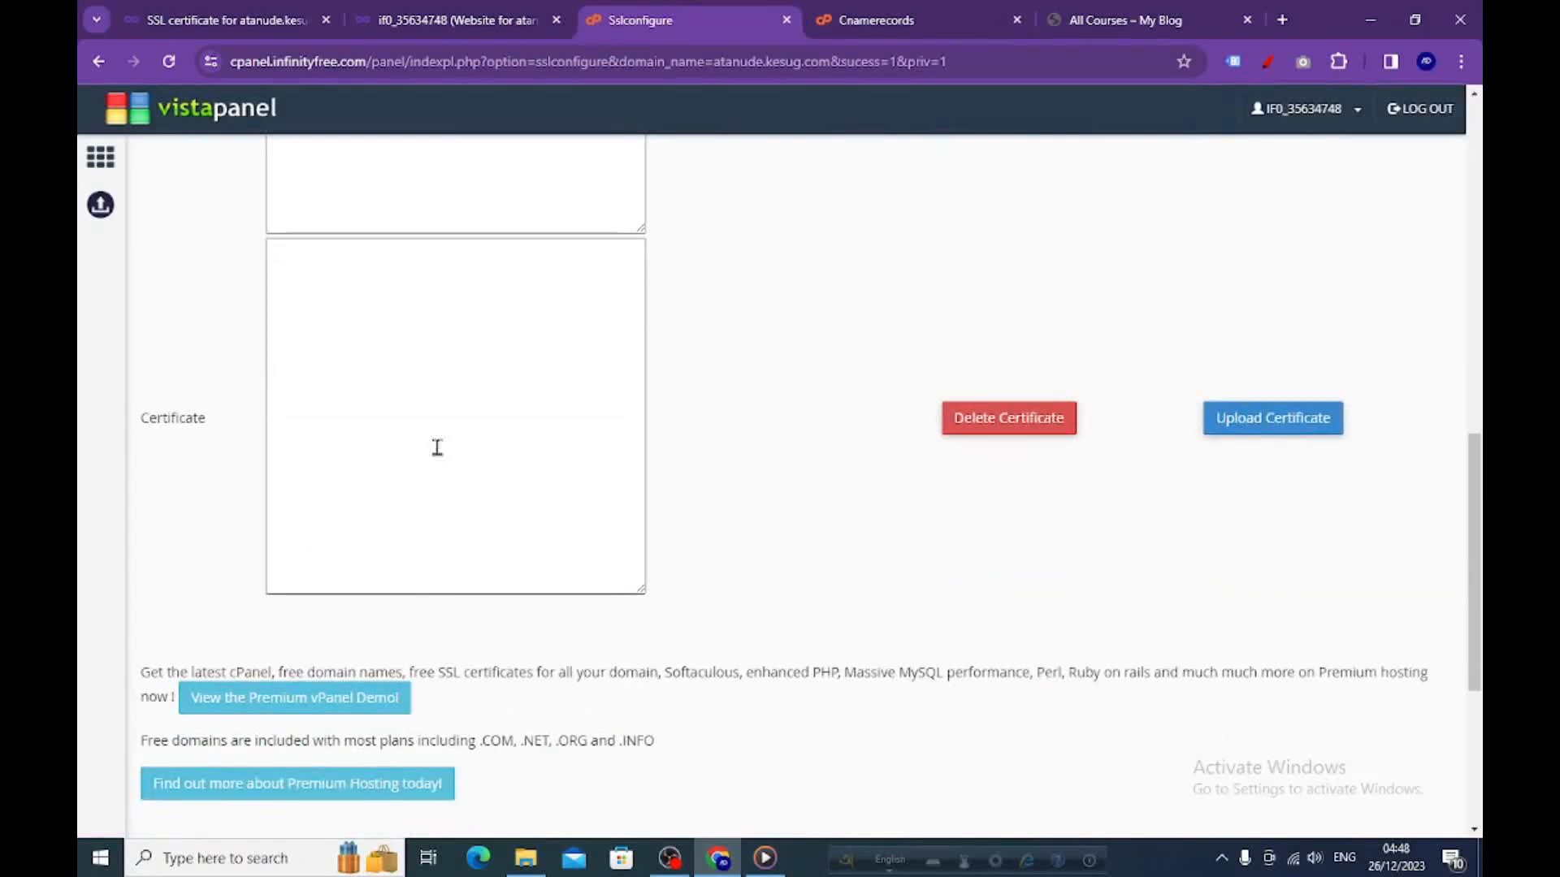
left_click(260, 18)
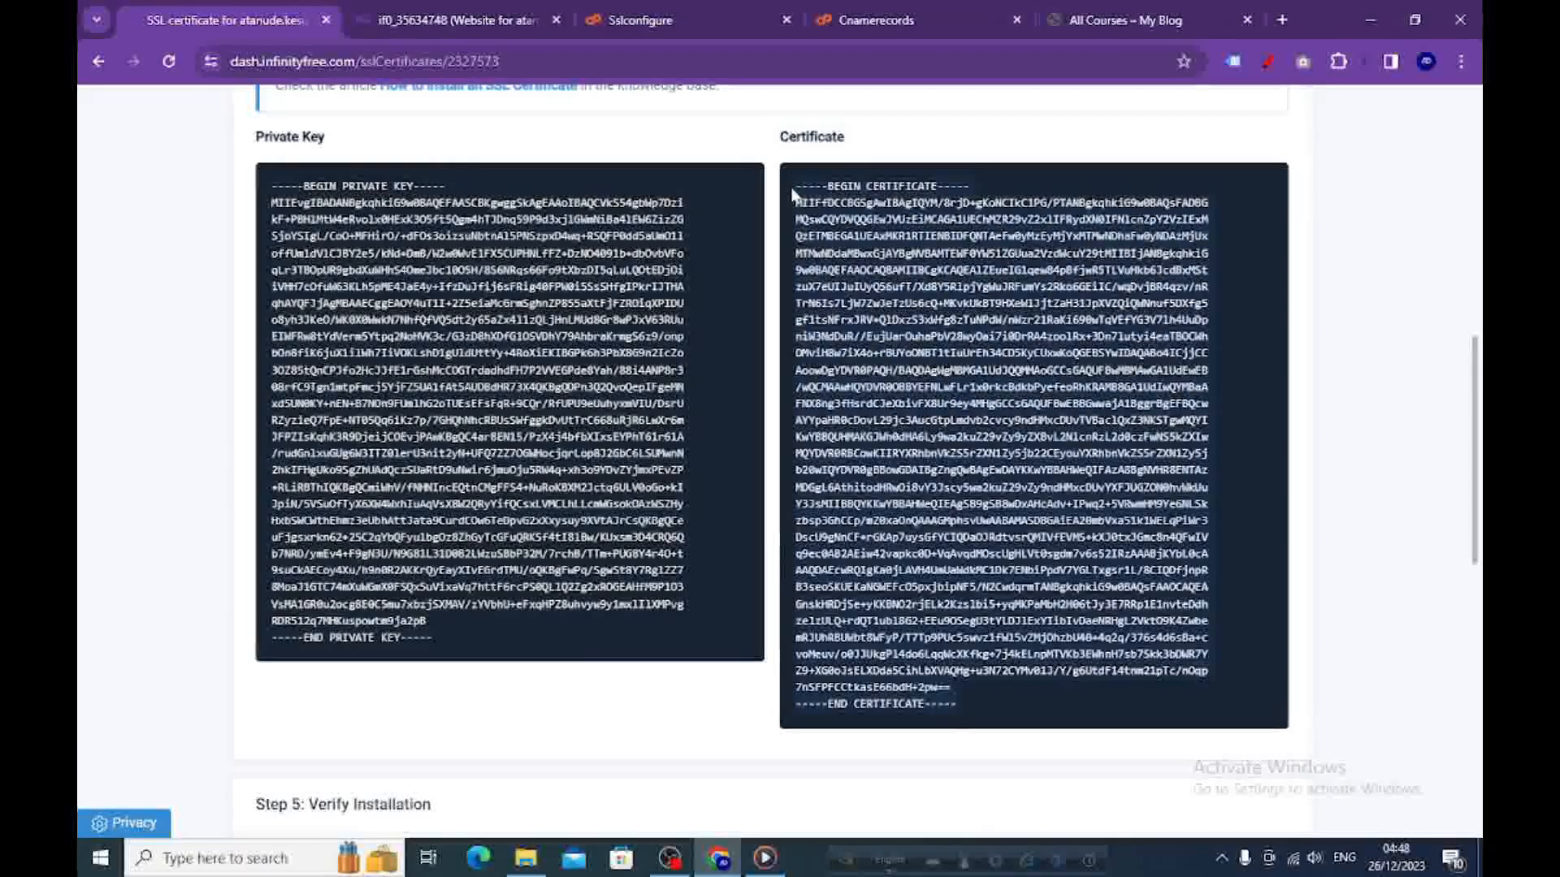
right_click(845, 216)
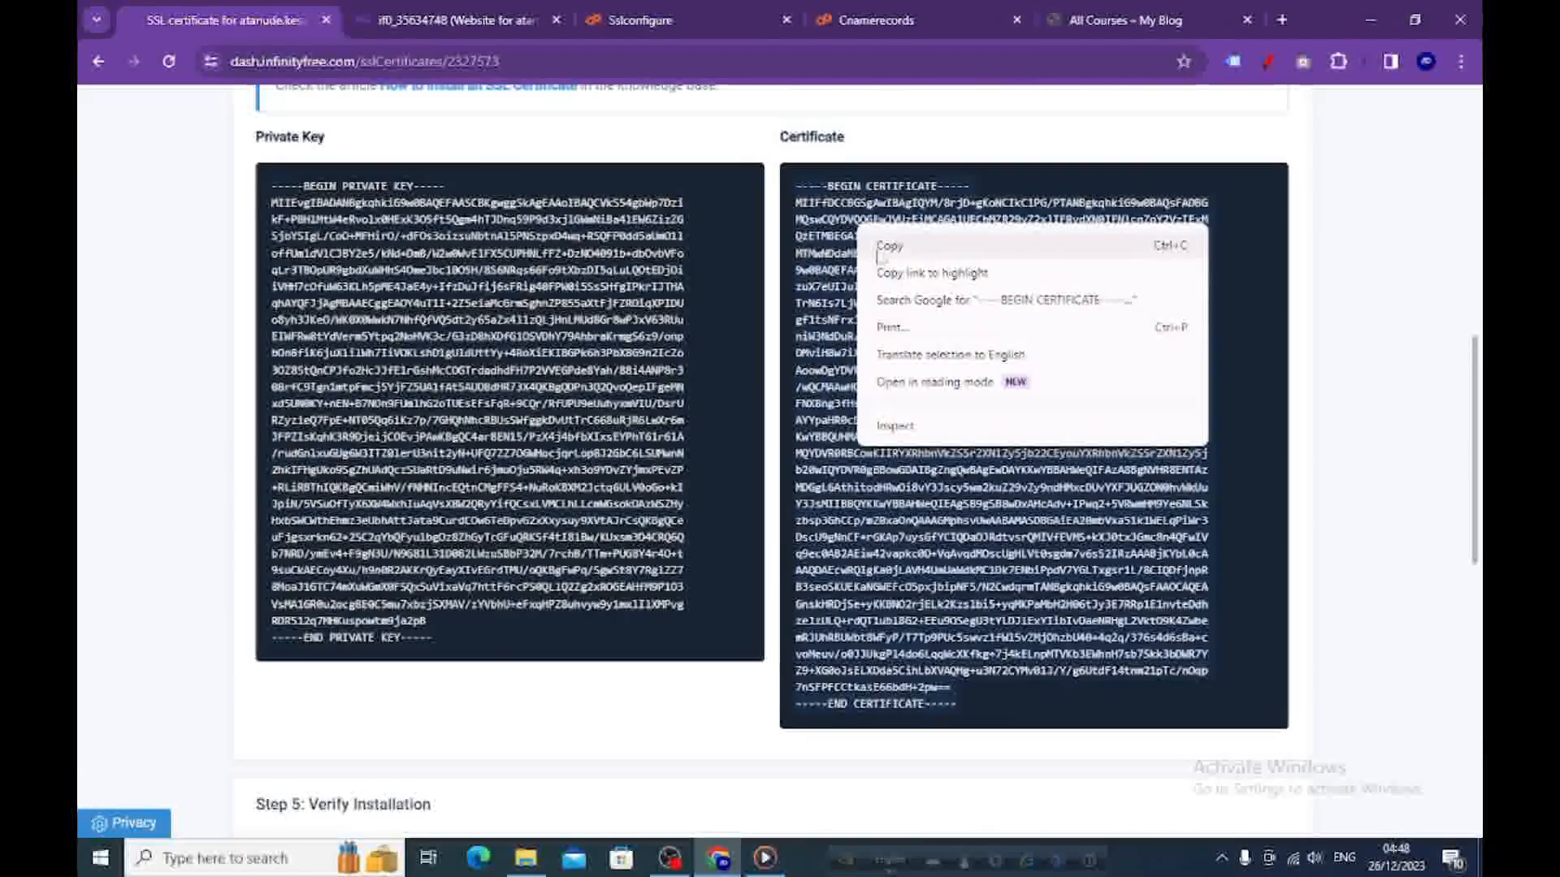
left_click(880, 248)
left_click(642, 20)
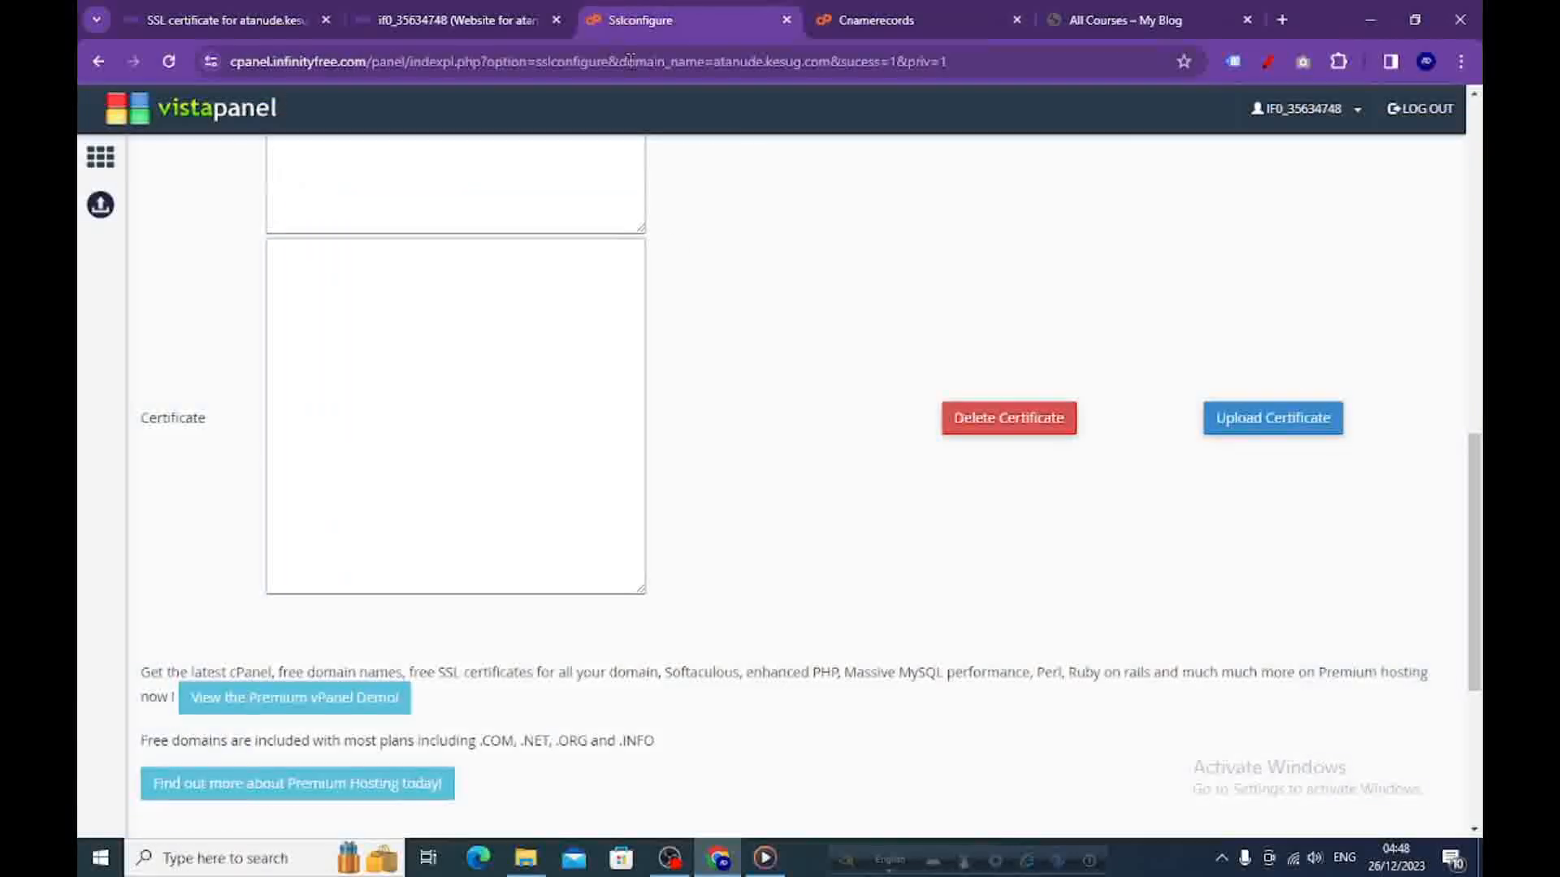
right_click(371, 407)
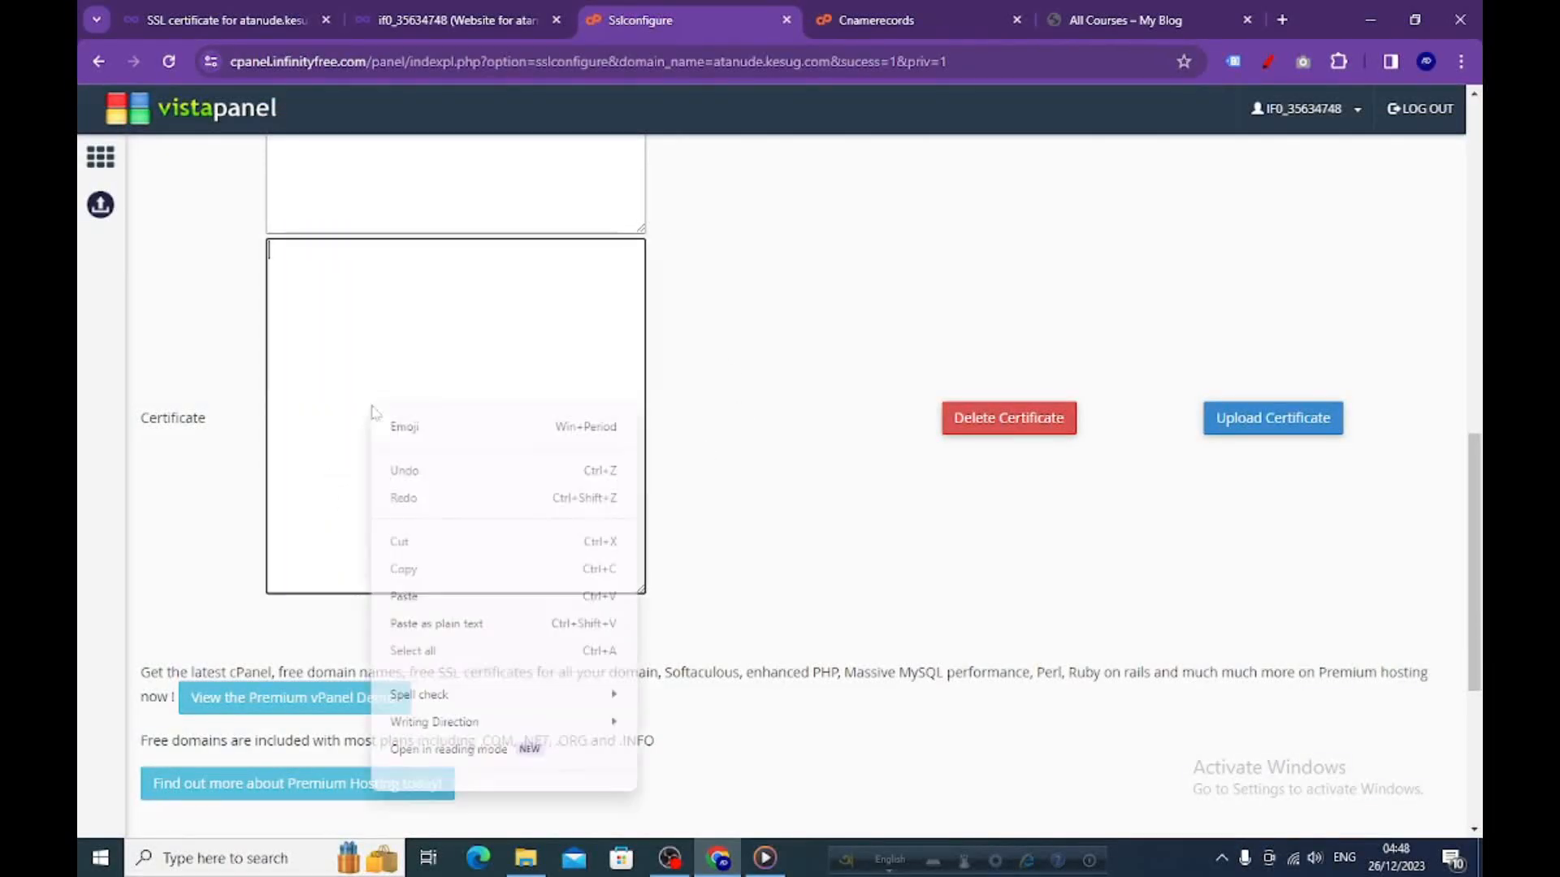
left_click(409, 599)
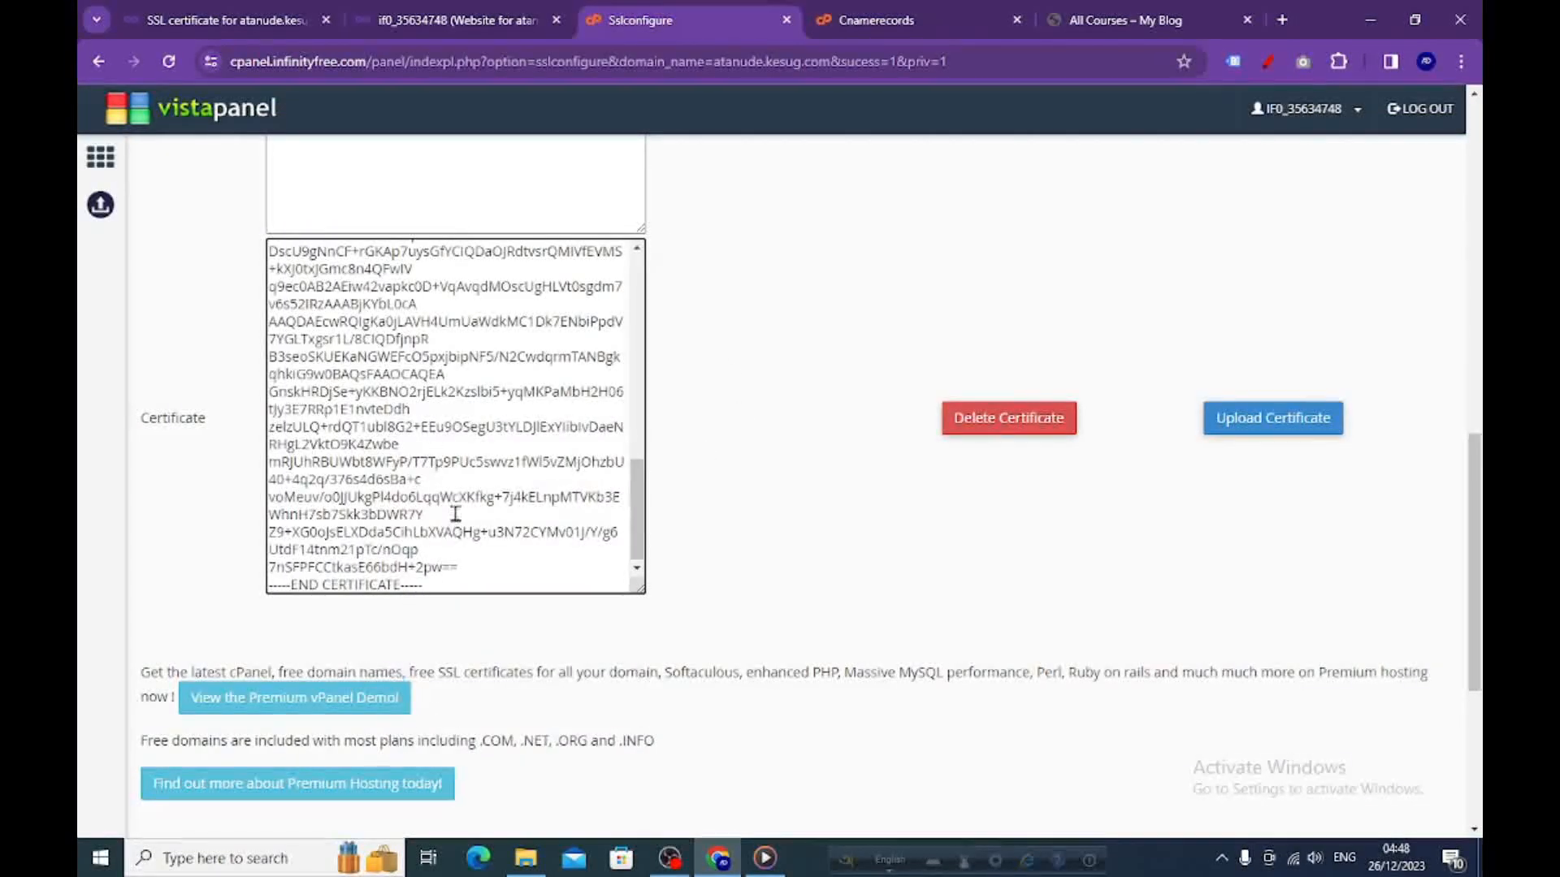
left_click(1248, 436)
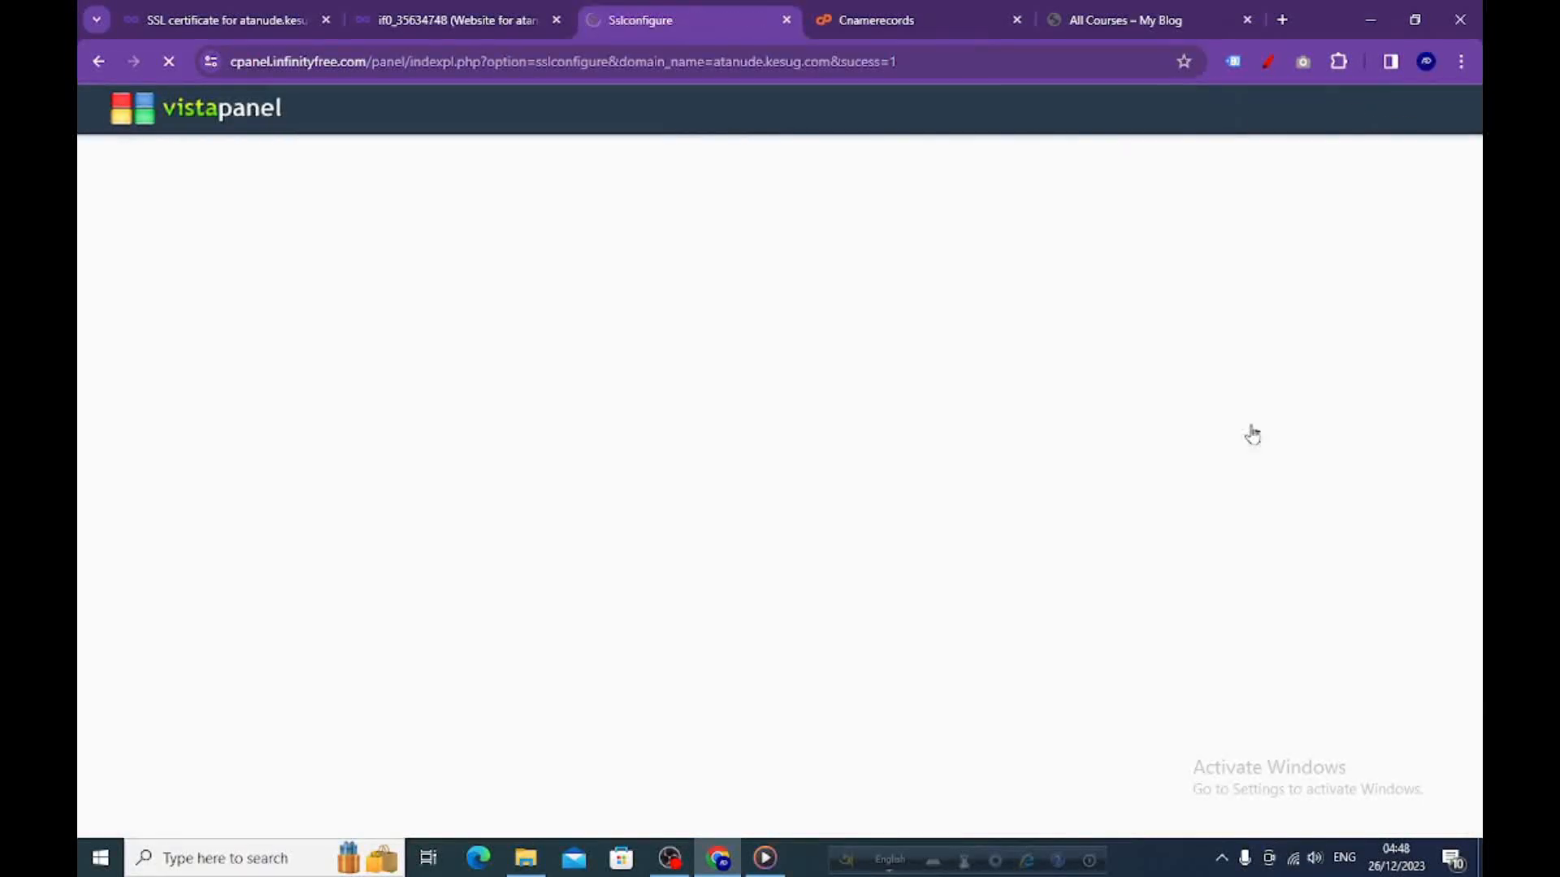
scroll(753, 474, "down", 10)
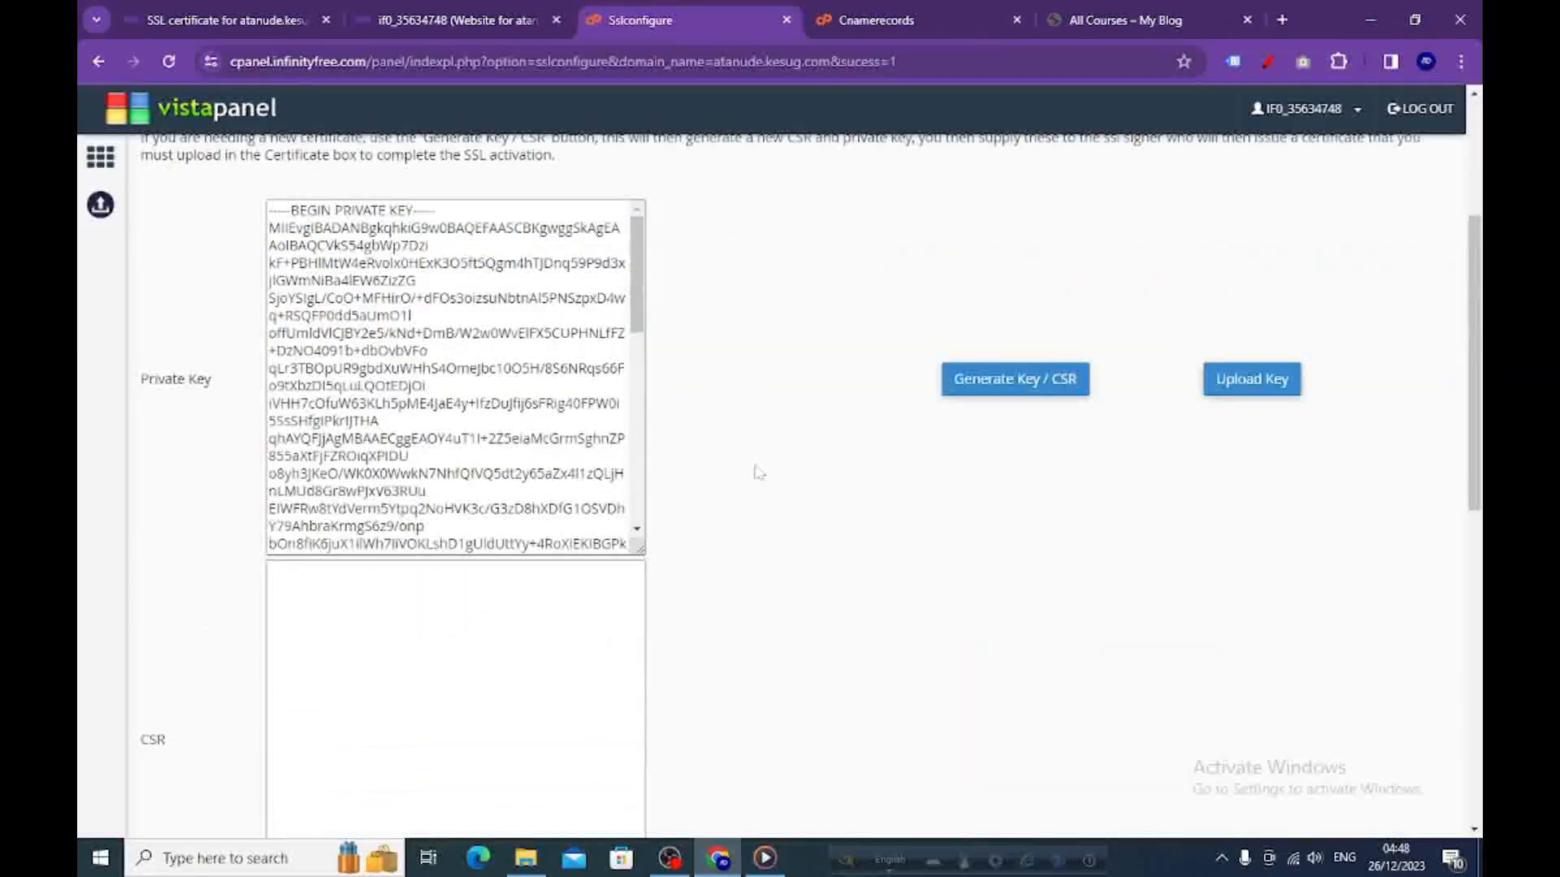
scroll(756, 469, "down", 3)
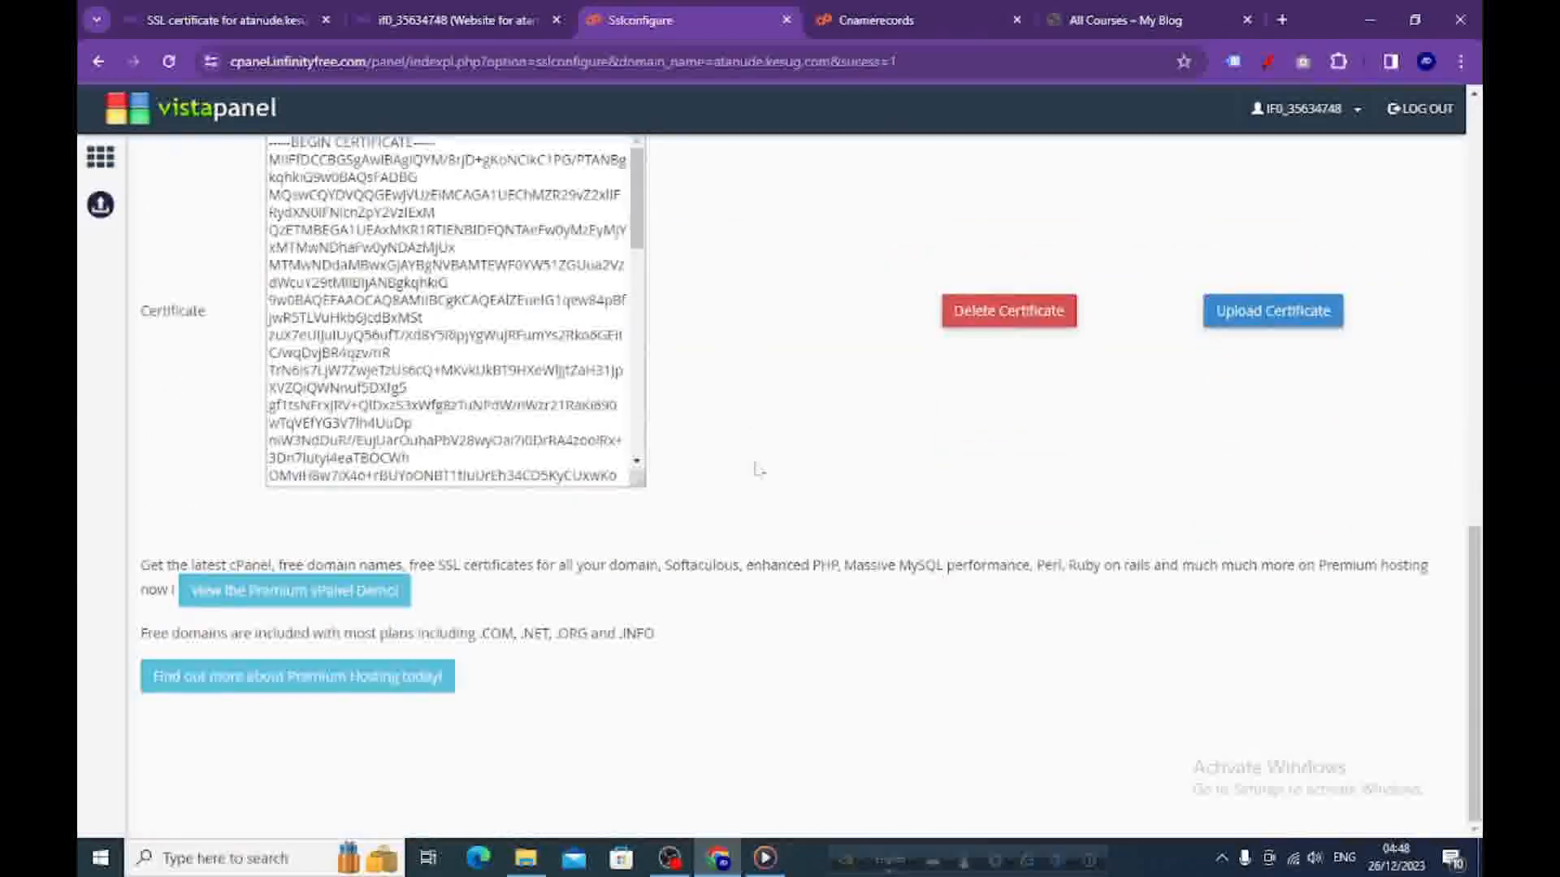
scroll(754, 469, "up", 15)
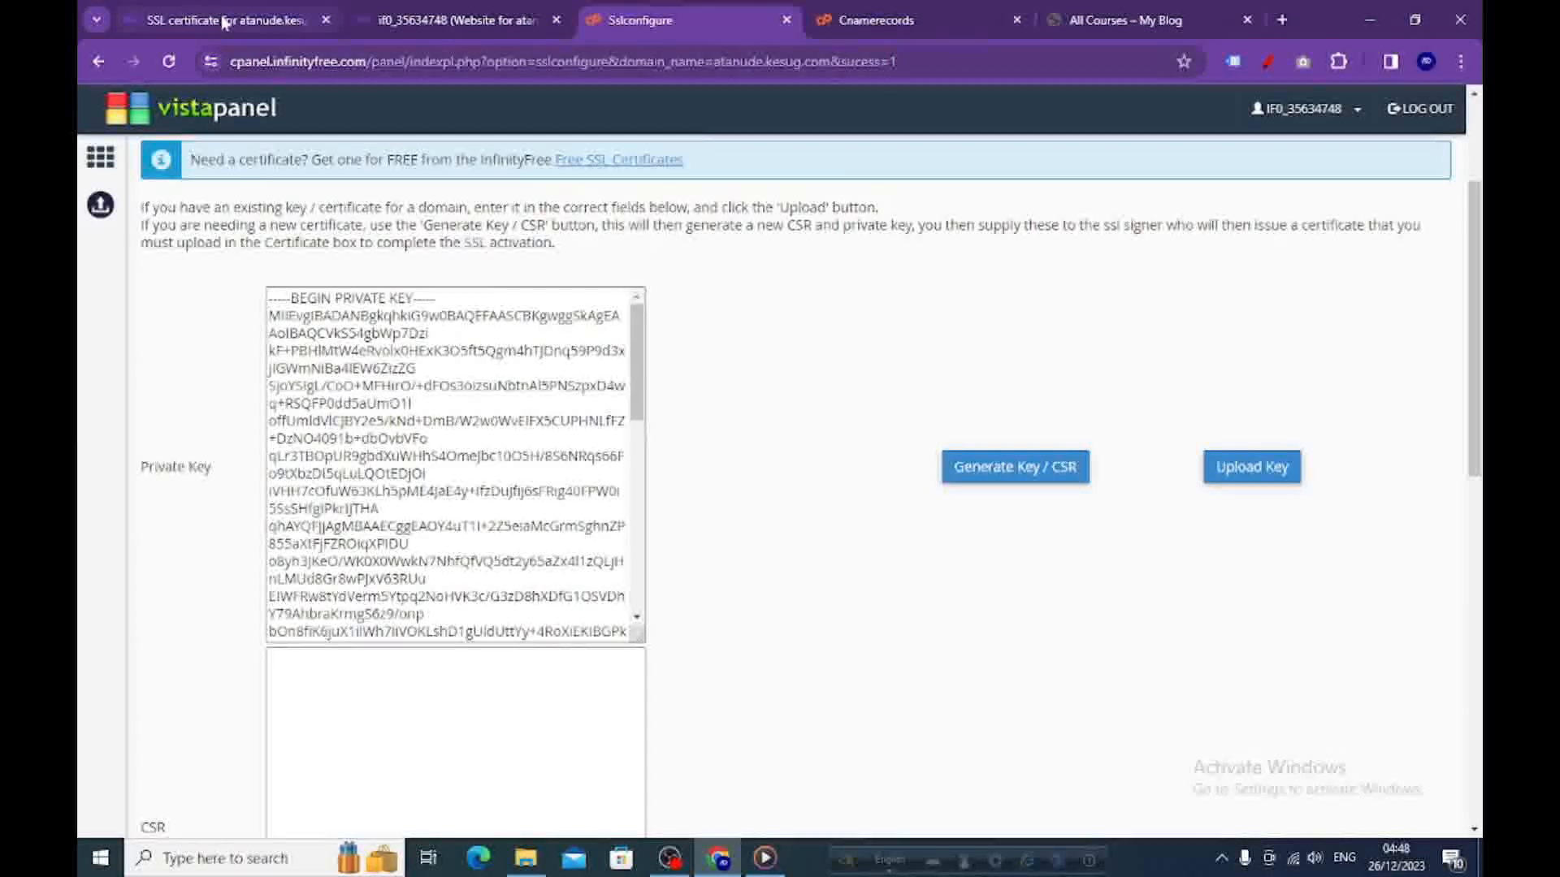
- Reload the SSL certificate's page and check the certificate status in its Verify Installation section
left_click(224, 19)
scroll(259, 213, "up", 5)
scroll(258, 213, "up", 4)
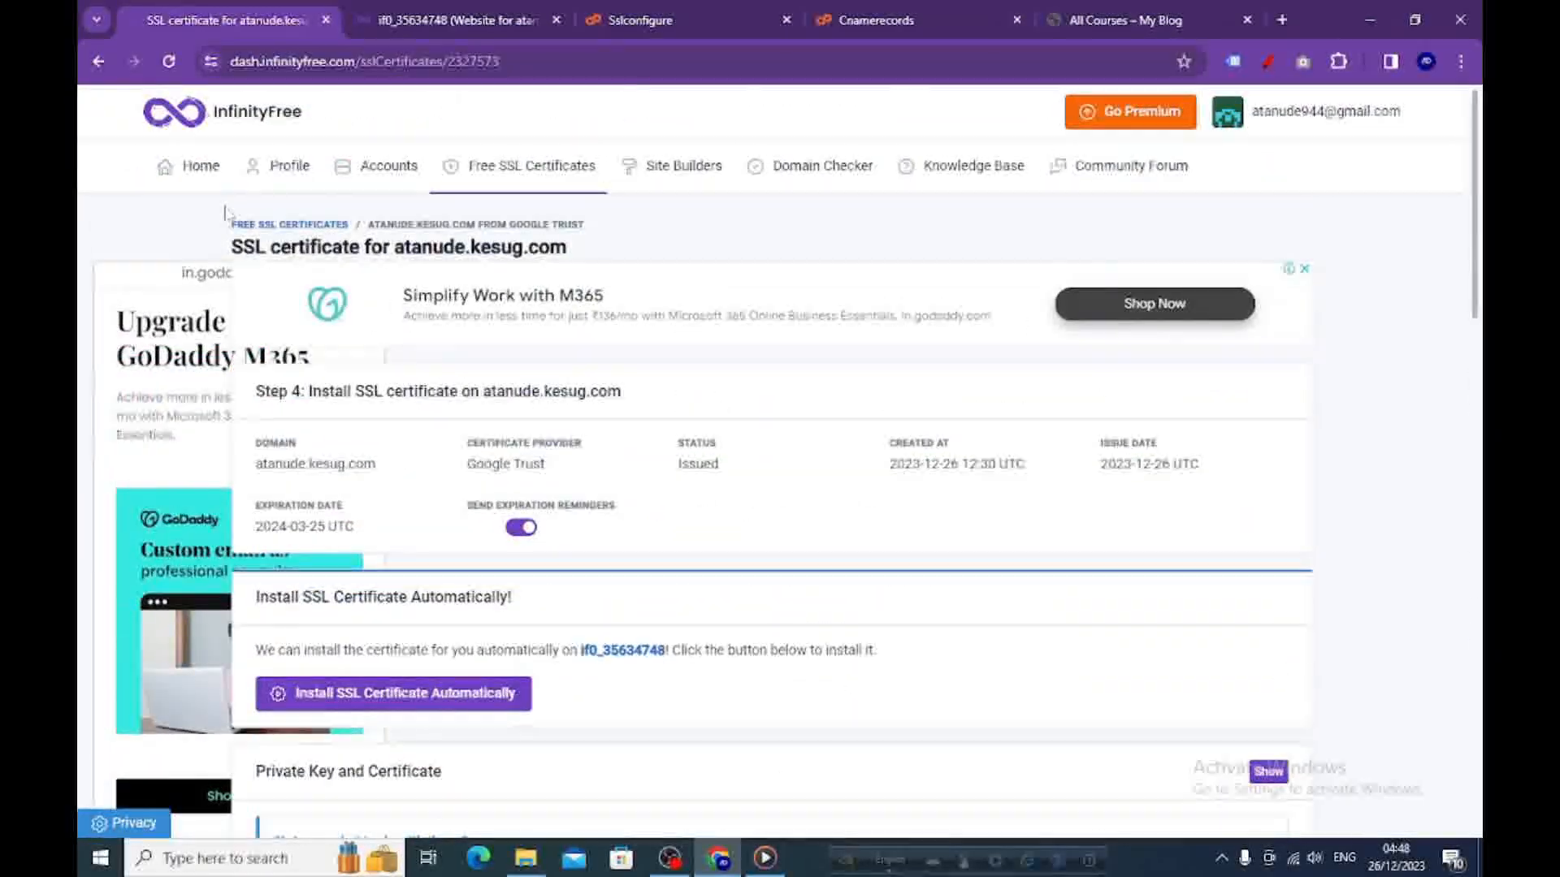
left_click(169, 62)
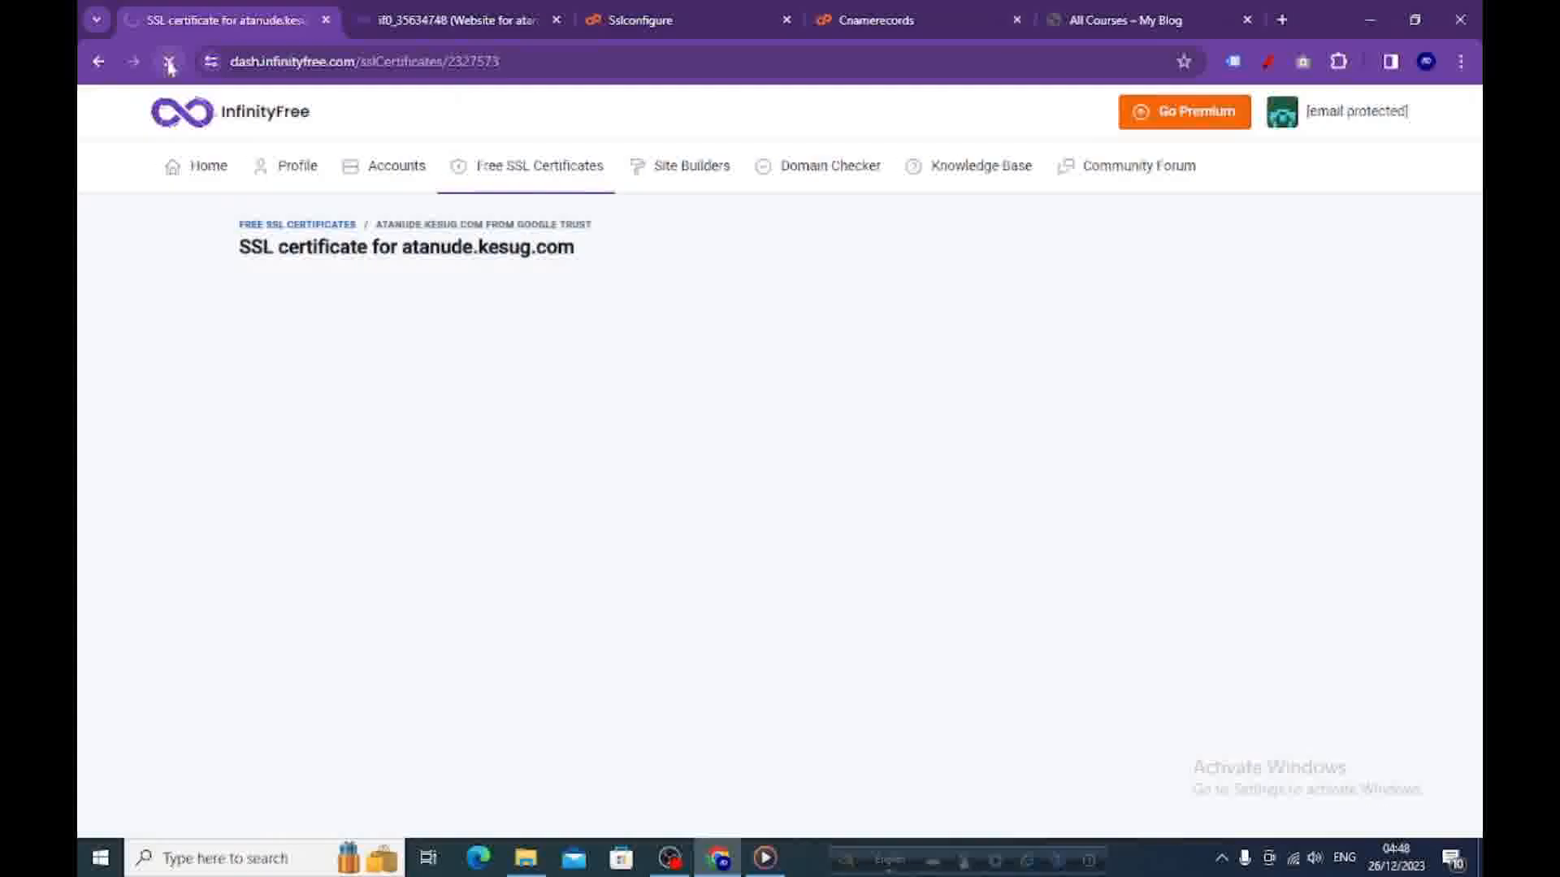
scroll(563, 569, "down", 2)
scroll(562, 569, "down", 6)
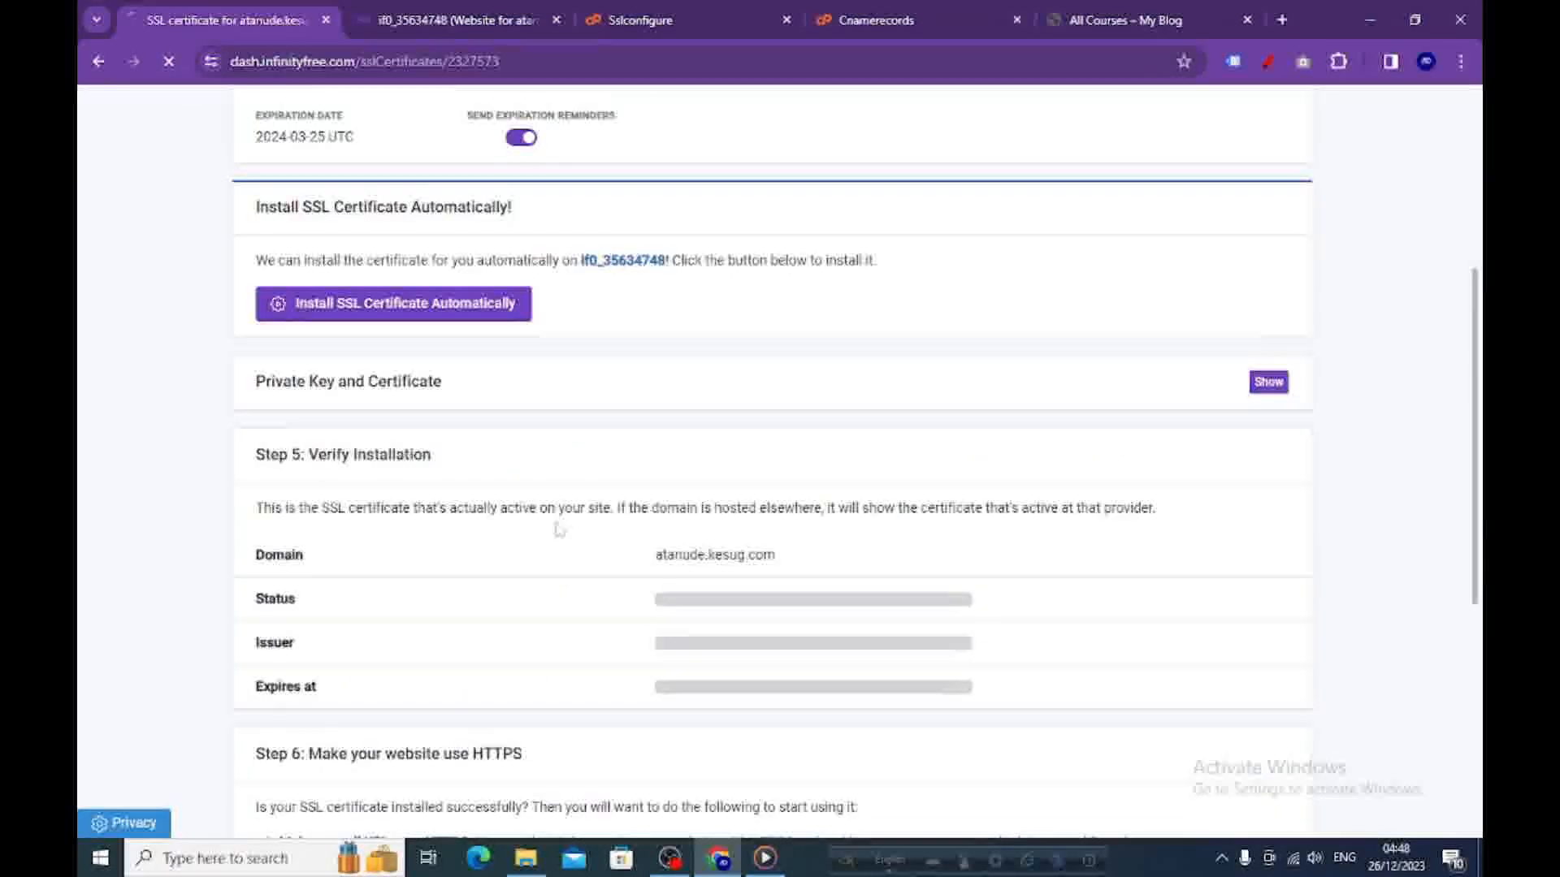
scroll(543, 490, "up", 1)
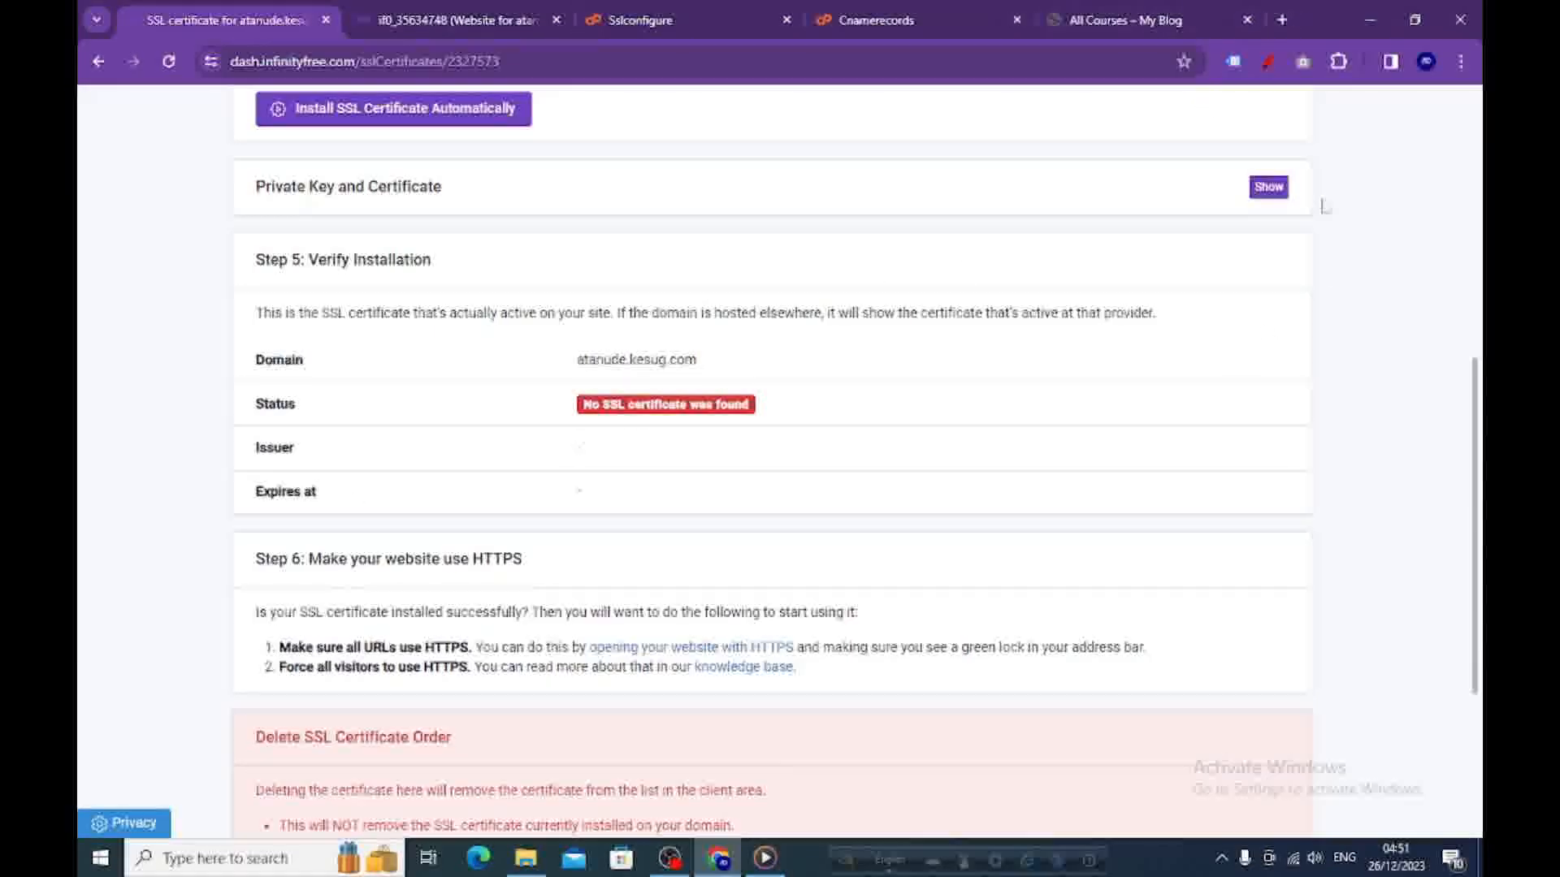
left_click(1282, 20)
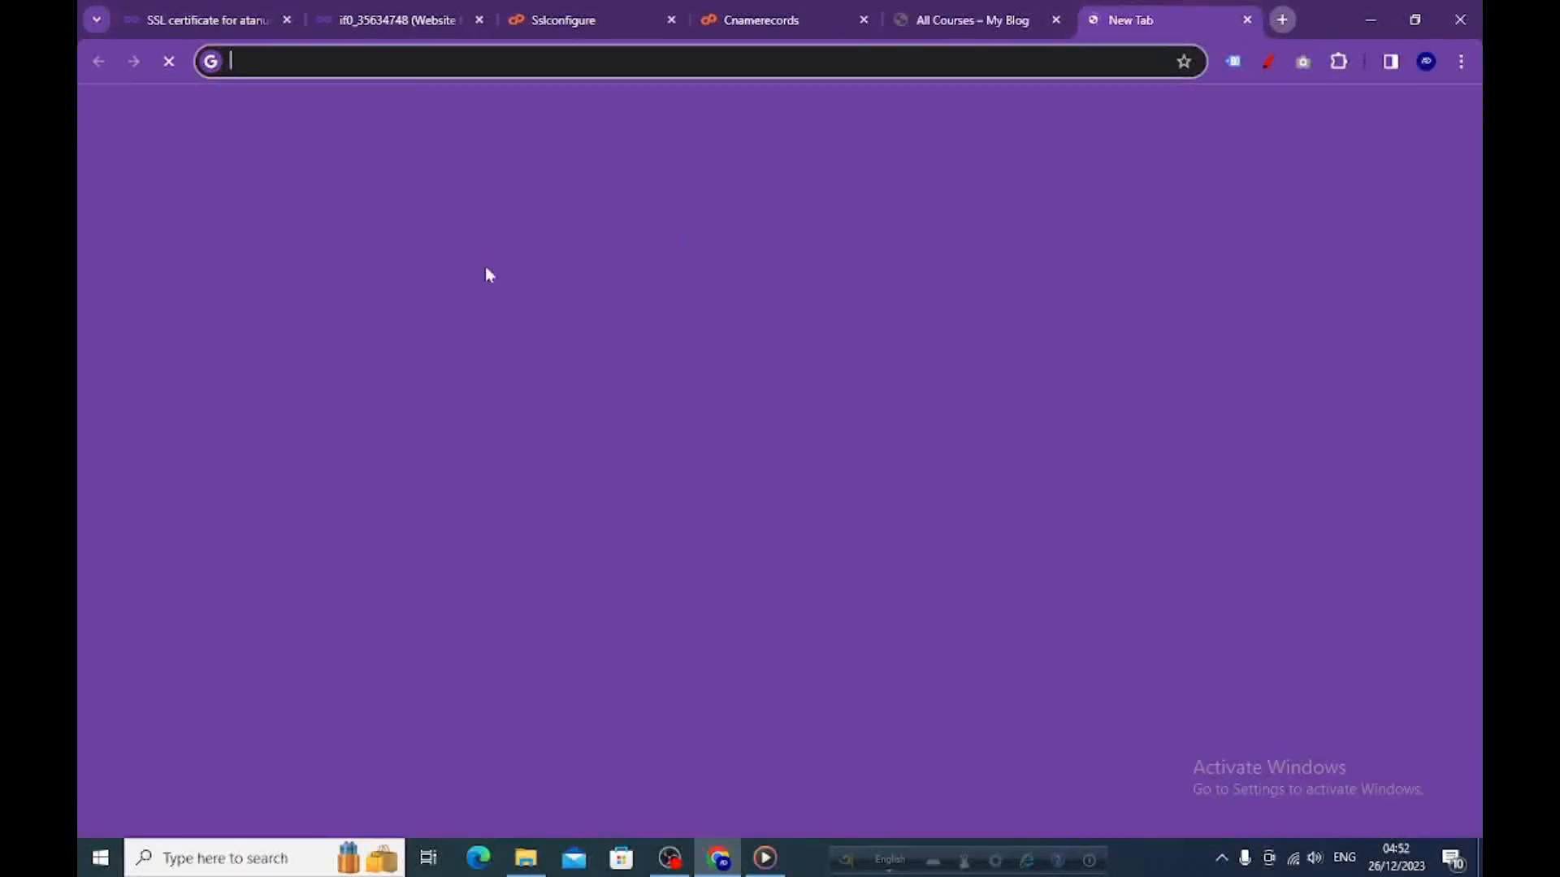
right_click(449, 59)
left_click(528, 222)
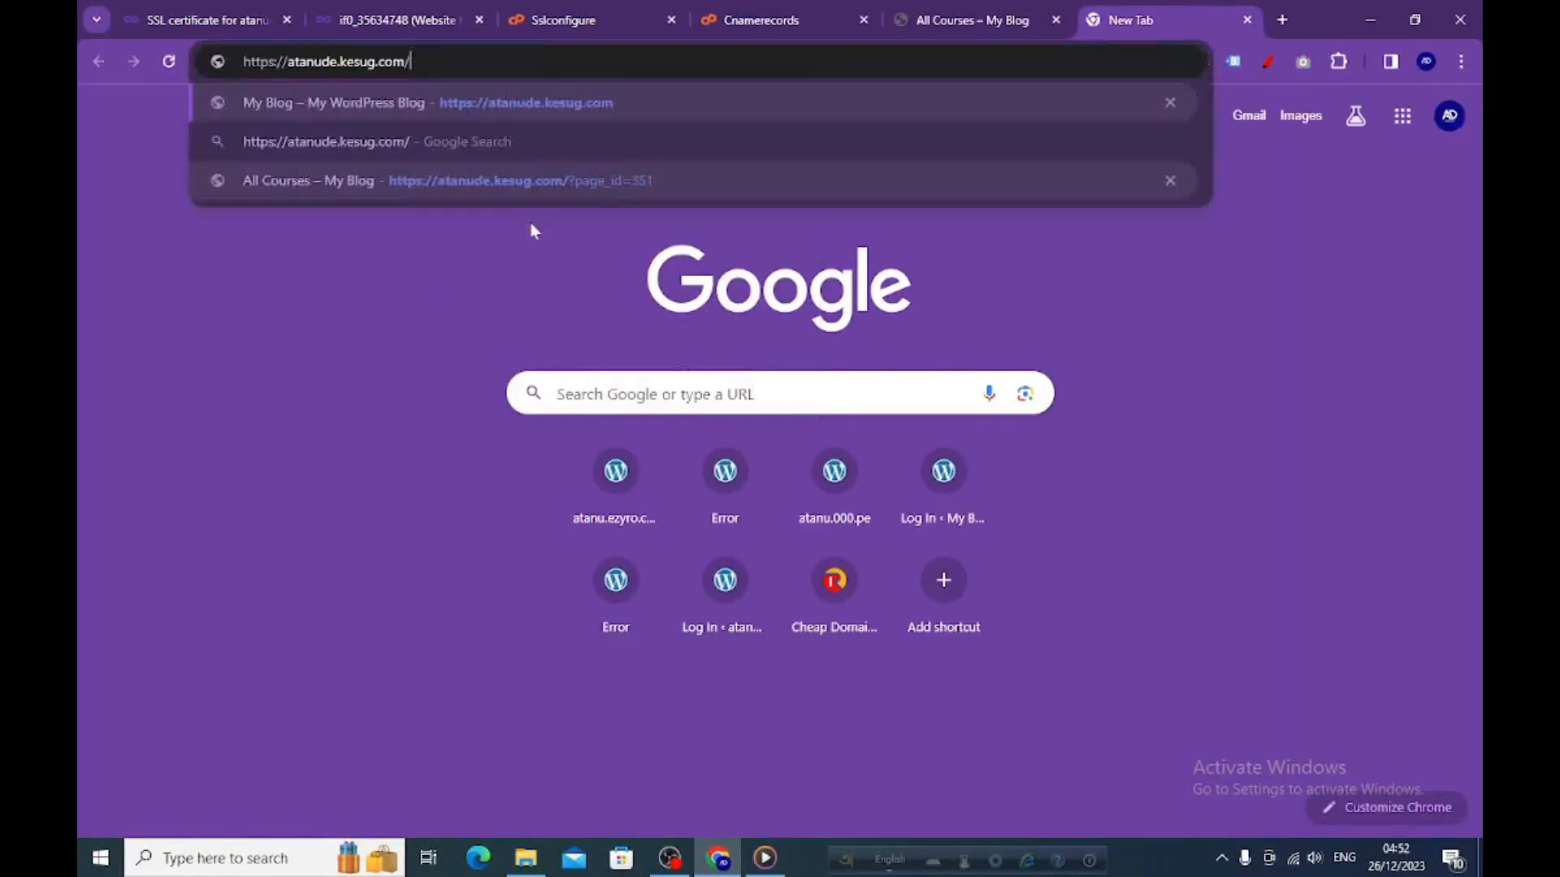
left_click(536, 109)
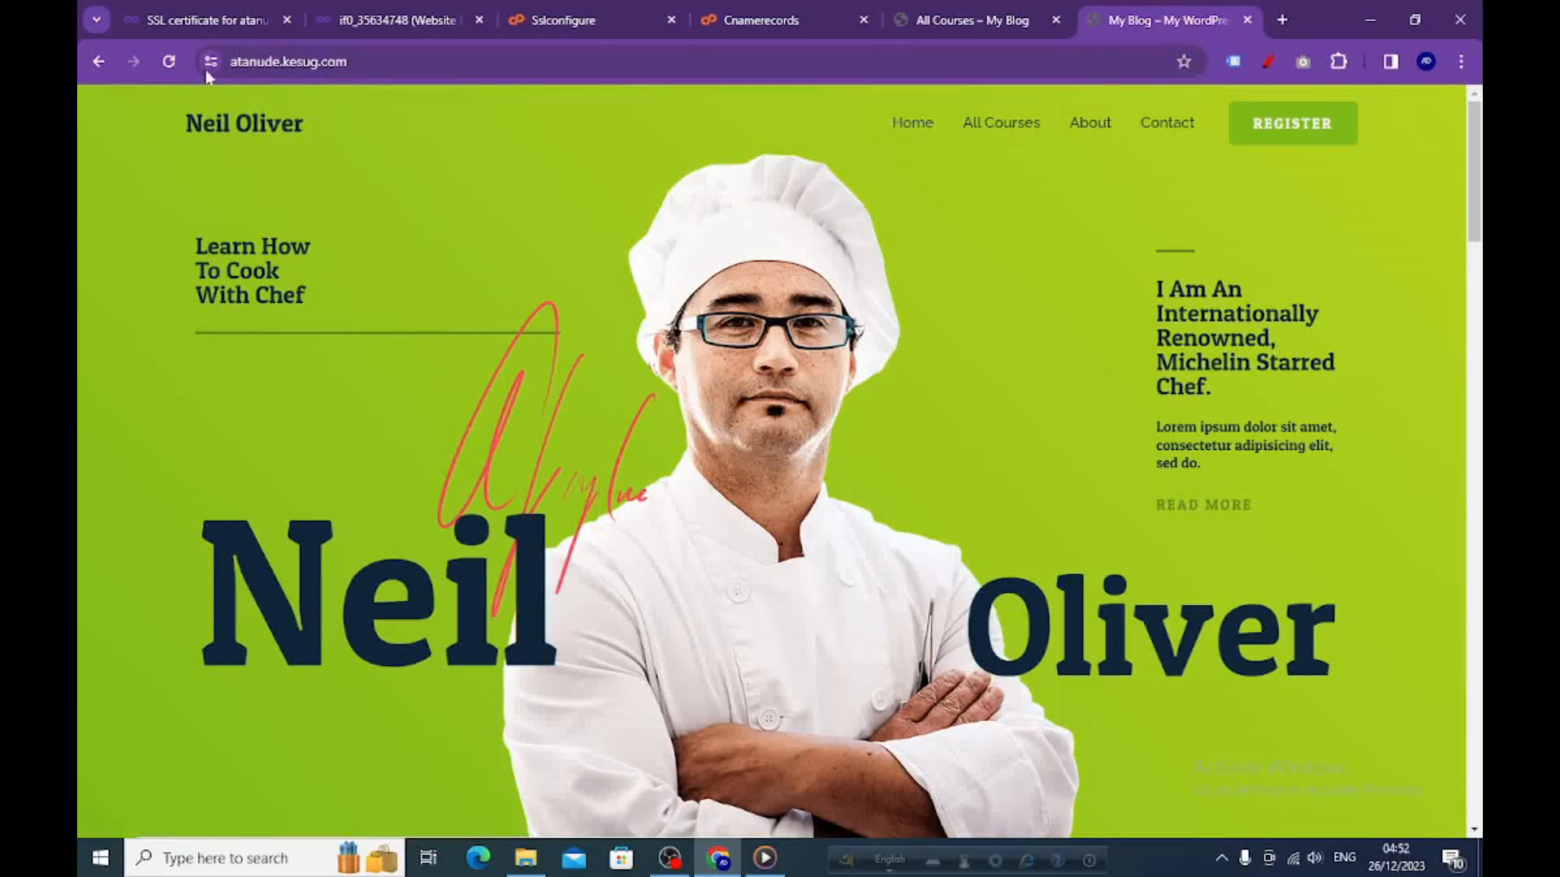
left_click(922, 24)
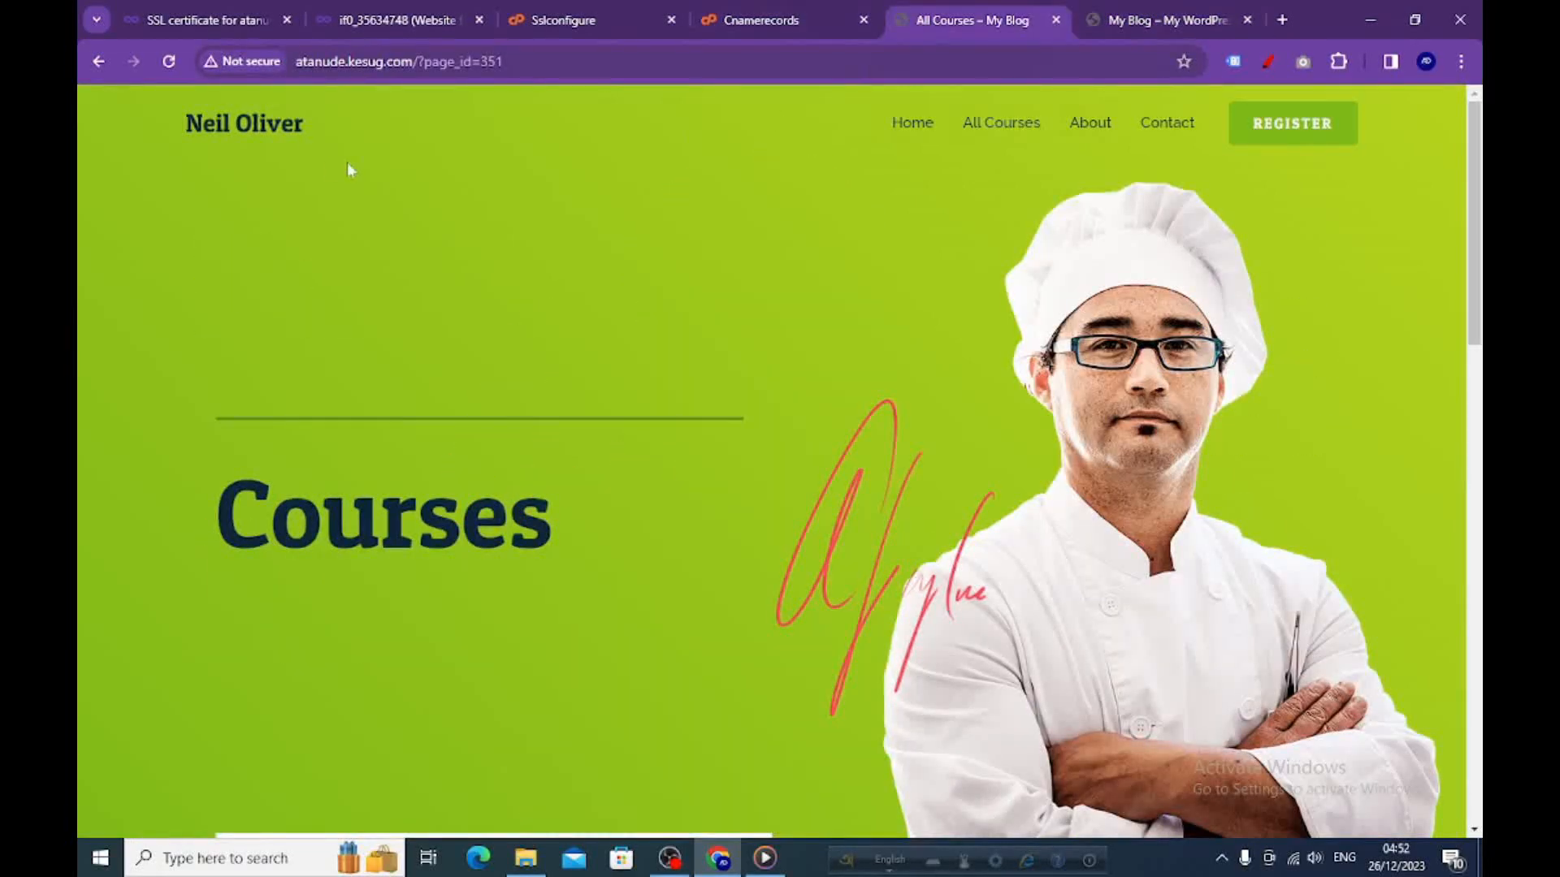
left_click(1139, 23)
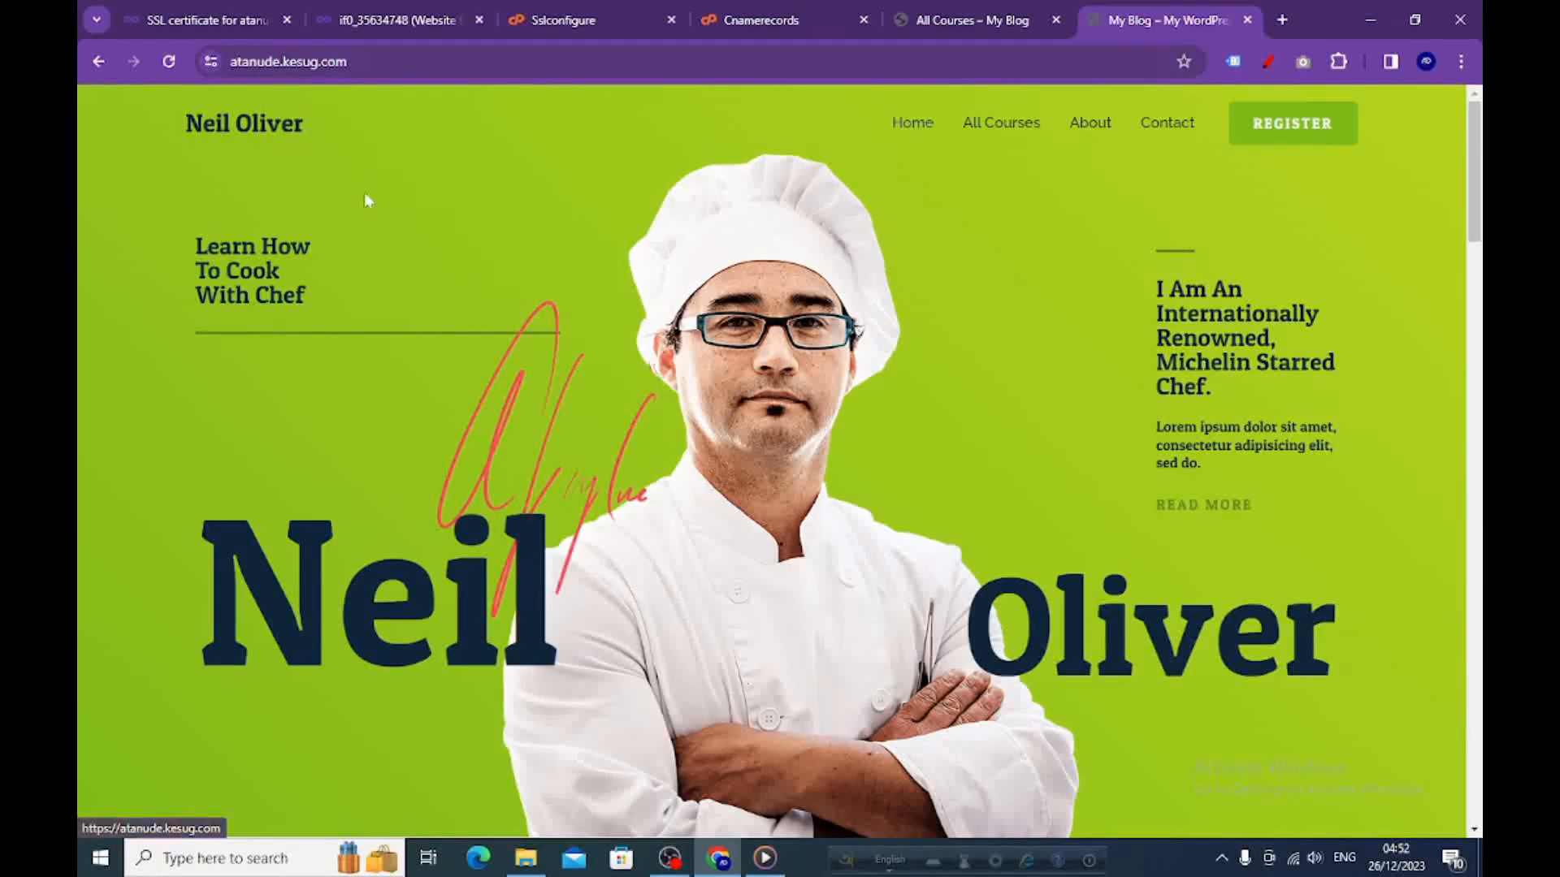
- Replace the All Courses page with the site's WordPress admin login at atanude.kesug.com/wp-admin
left_click(972, 23)
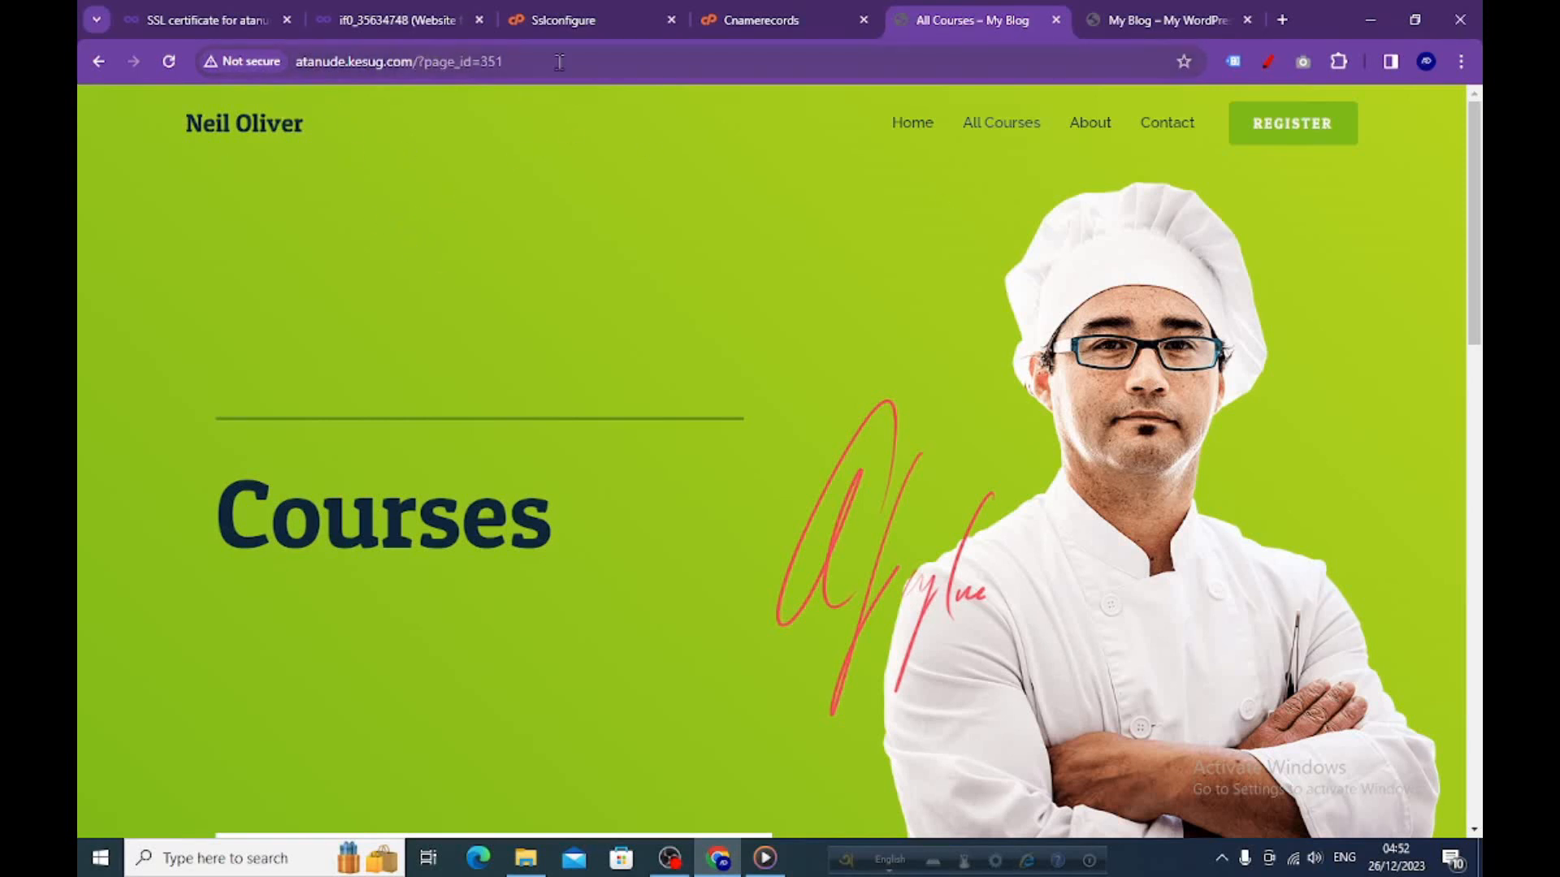
left_click_drag(516, 63, 297, 63)
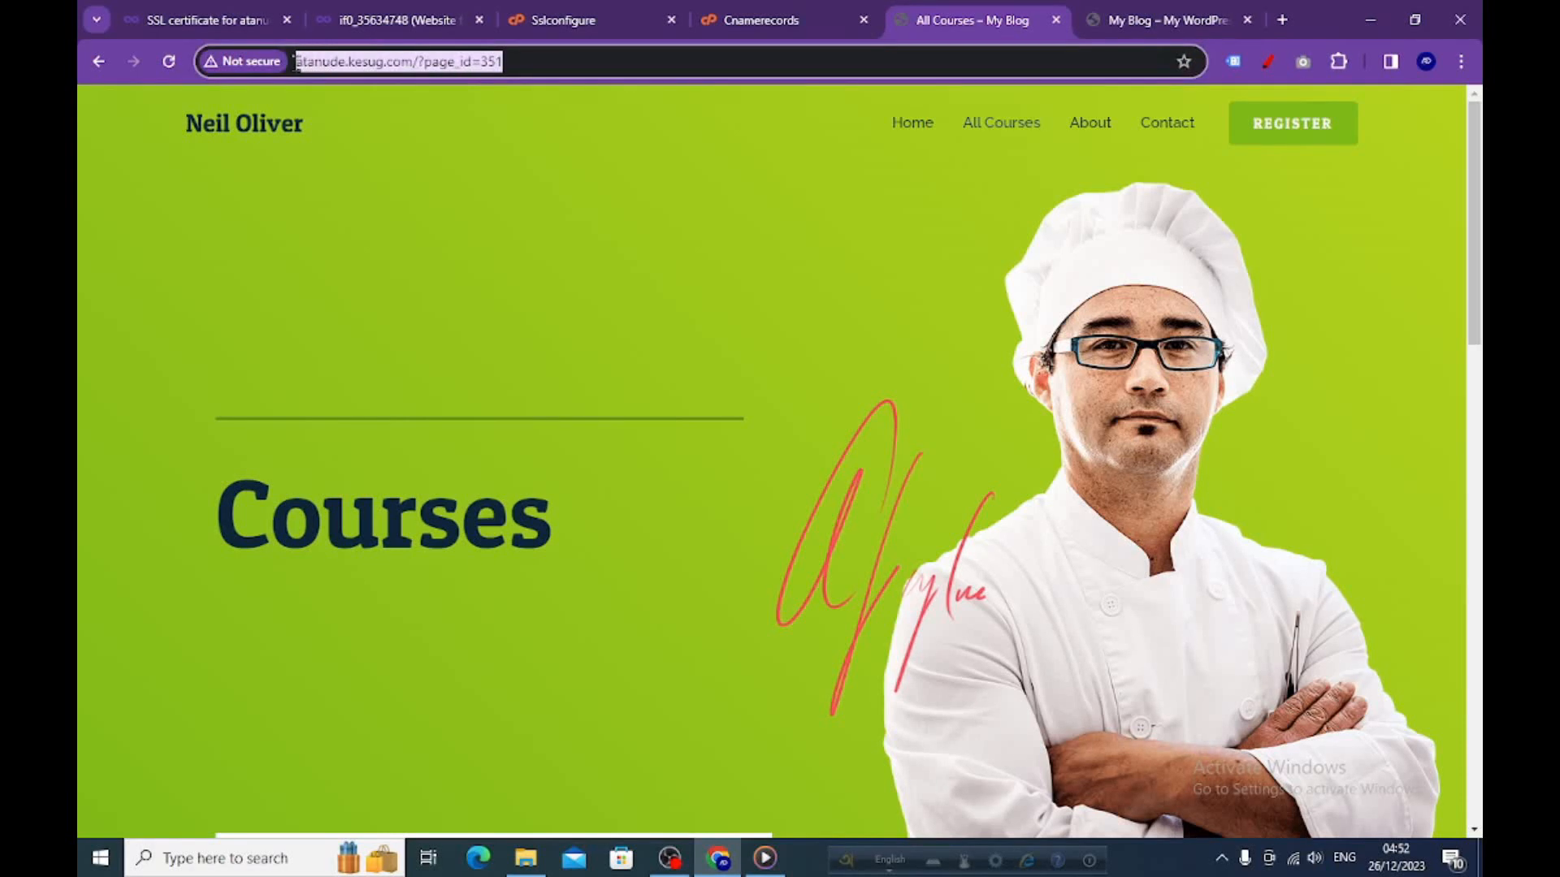
left_click(510, 201)
left_click_drag(419, 63, 557, 67)
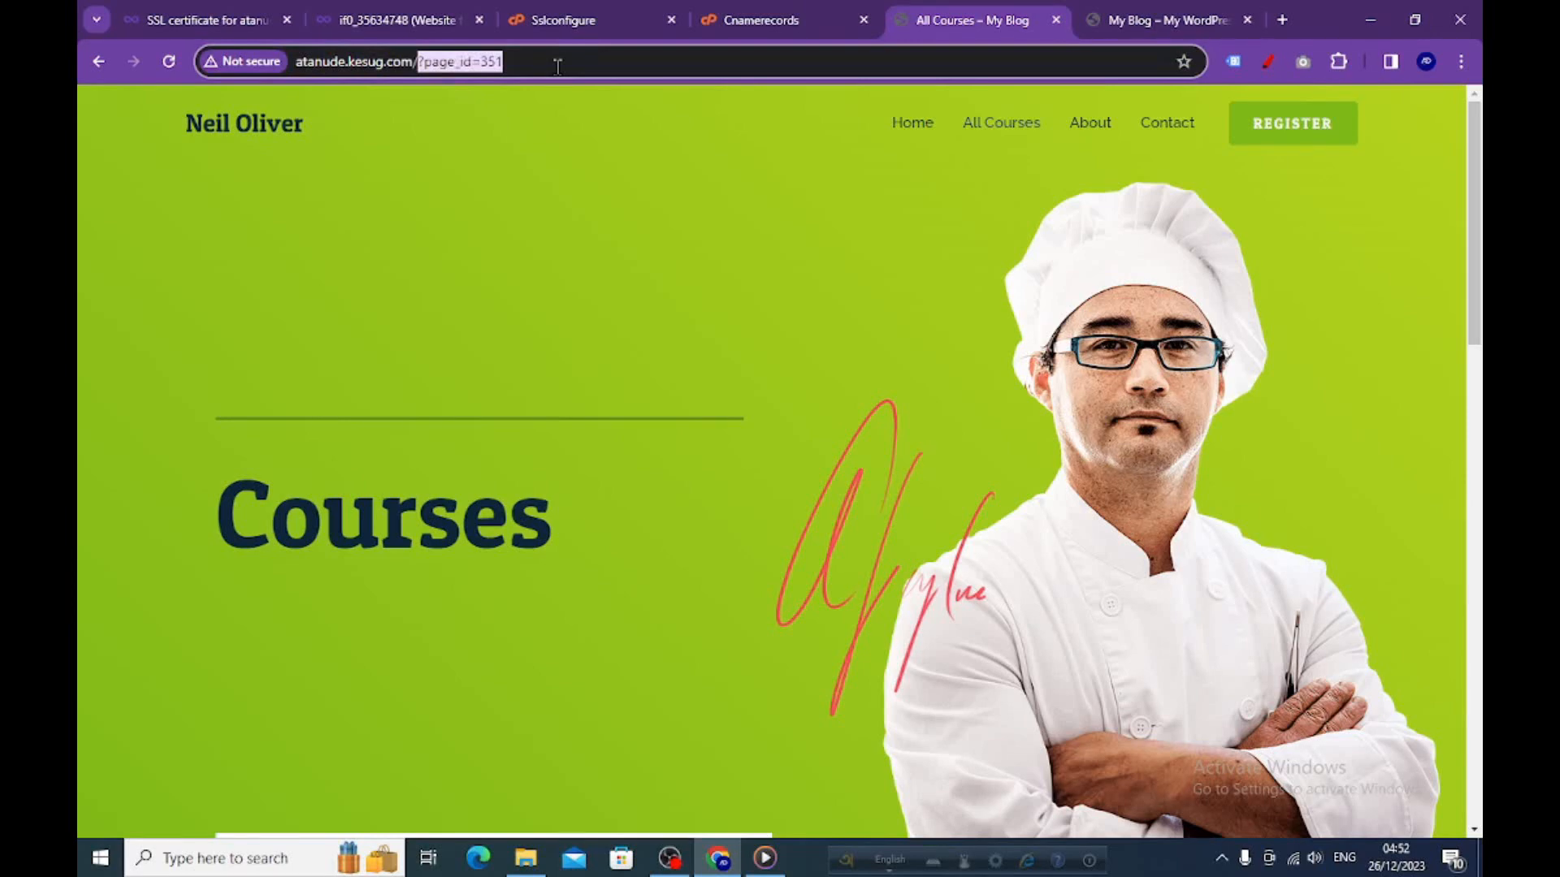
key("BackSpace")
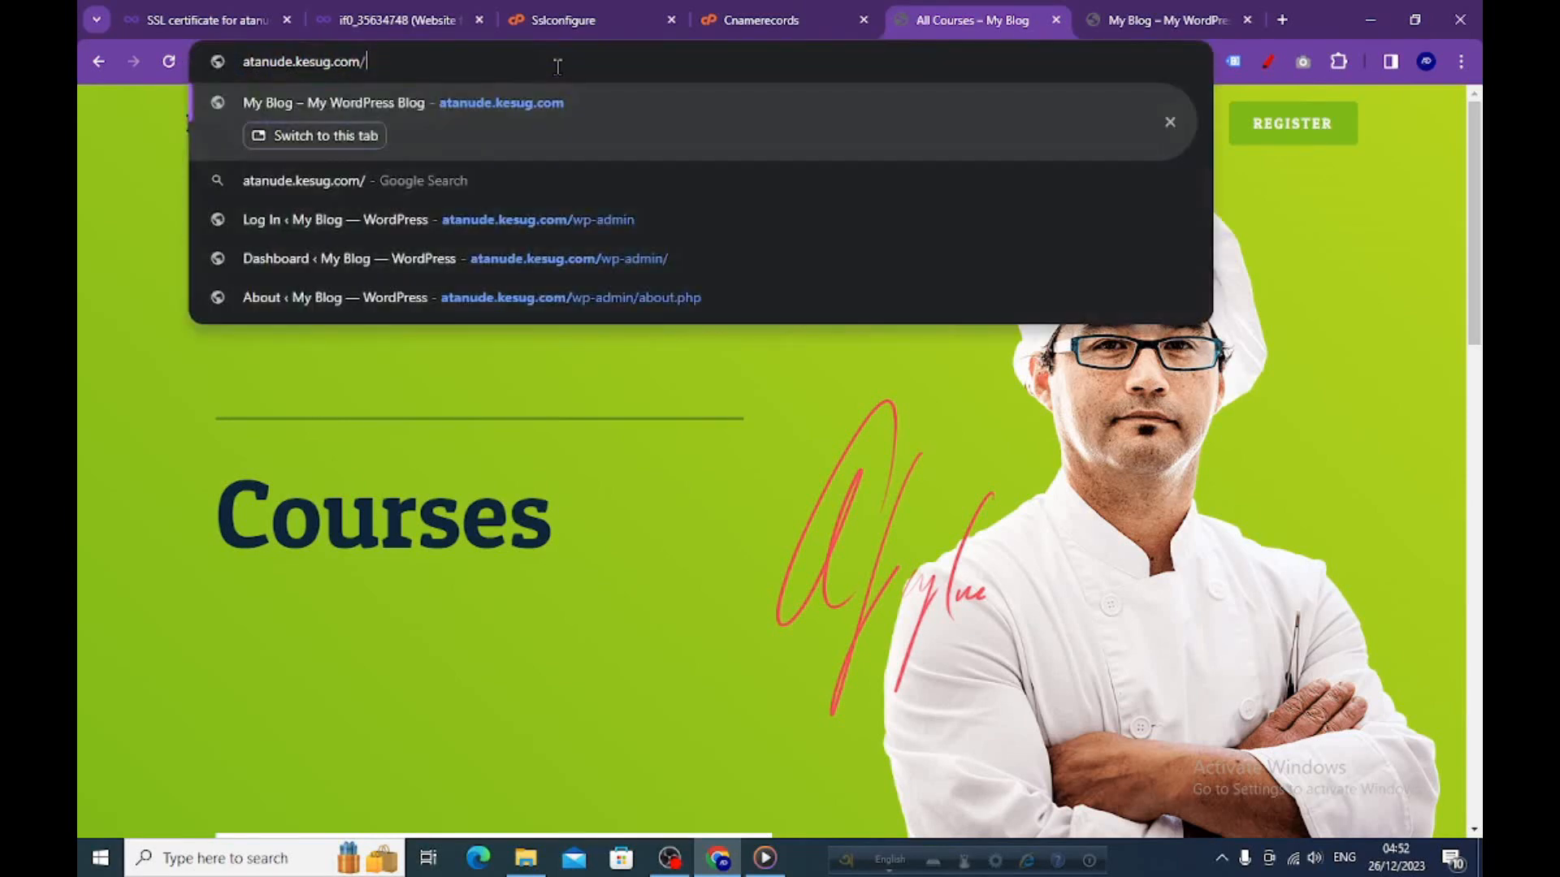
left_click(568, 230)
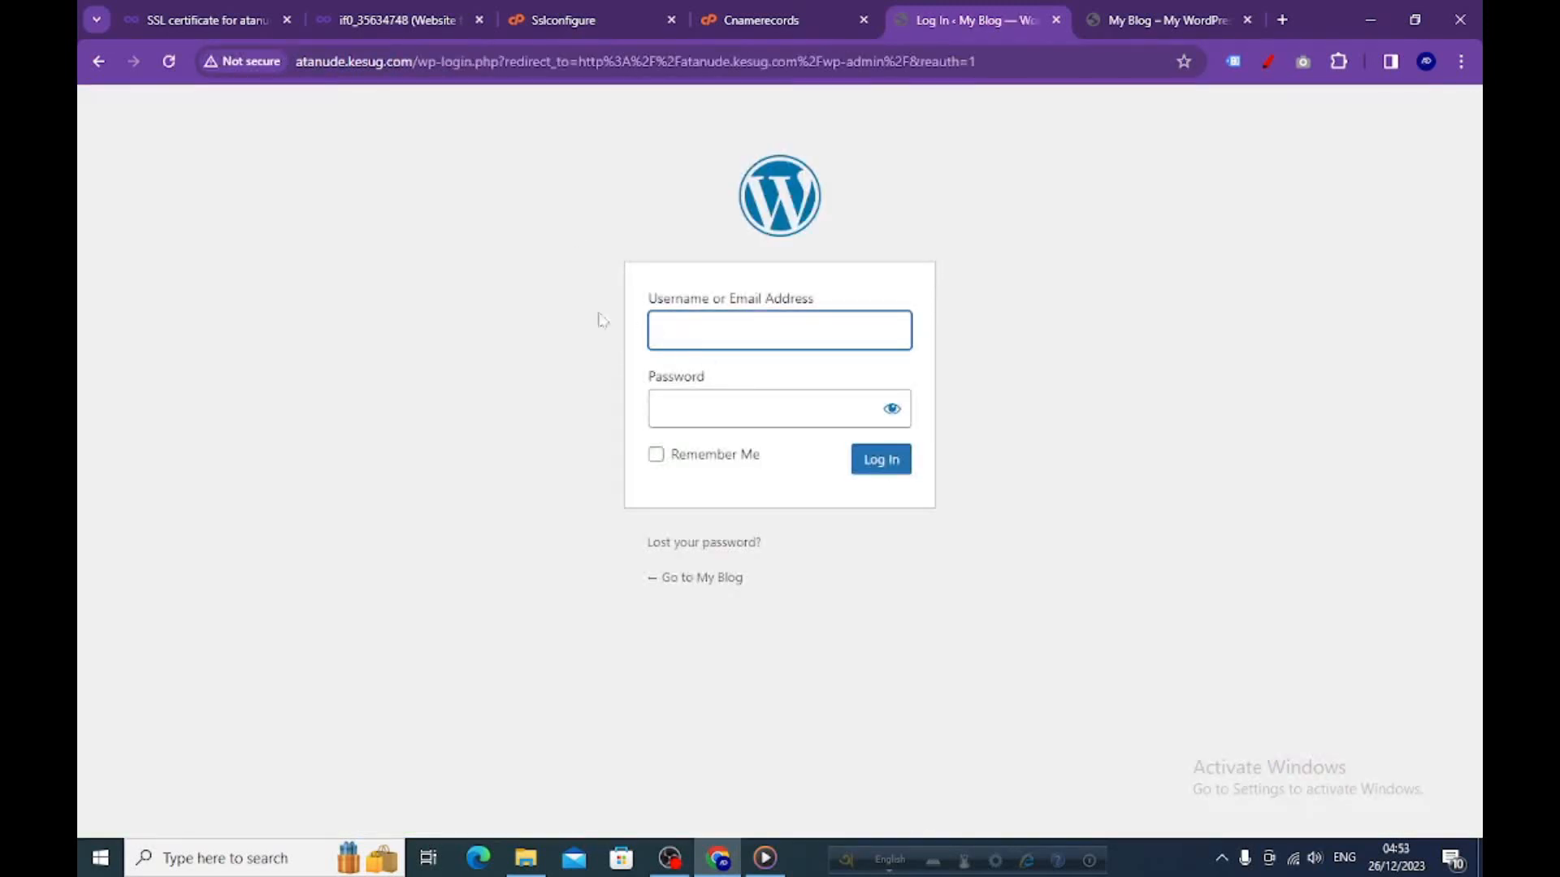
- Log in to the WordPress admin with the saved username and account password
left_click(598, 313)
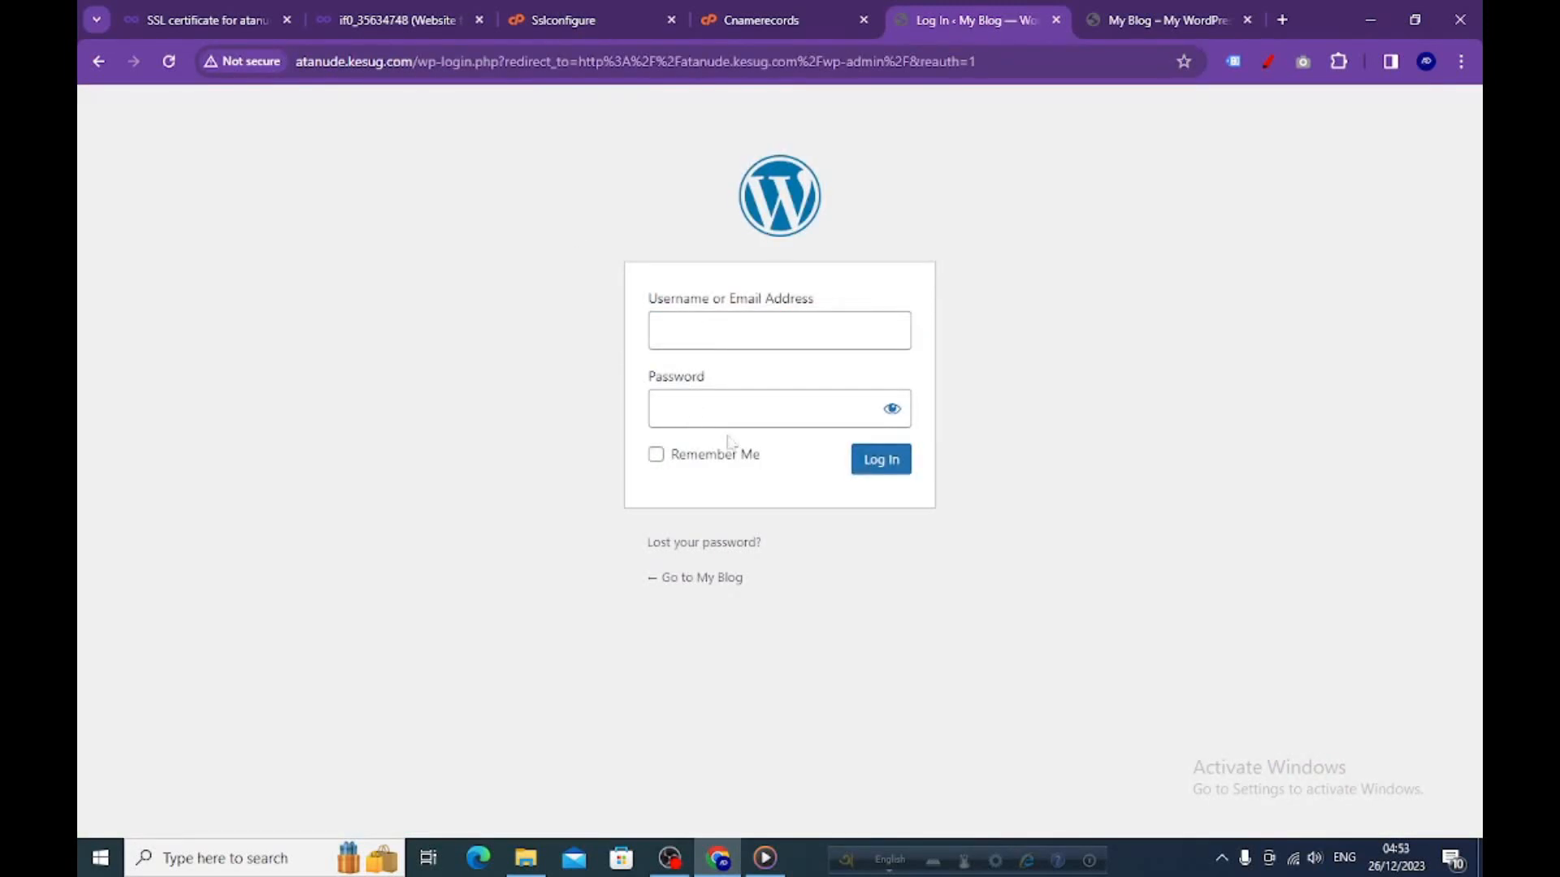
left_click(704, 326)
left_click(792, 377)
left_click(880, 465)
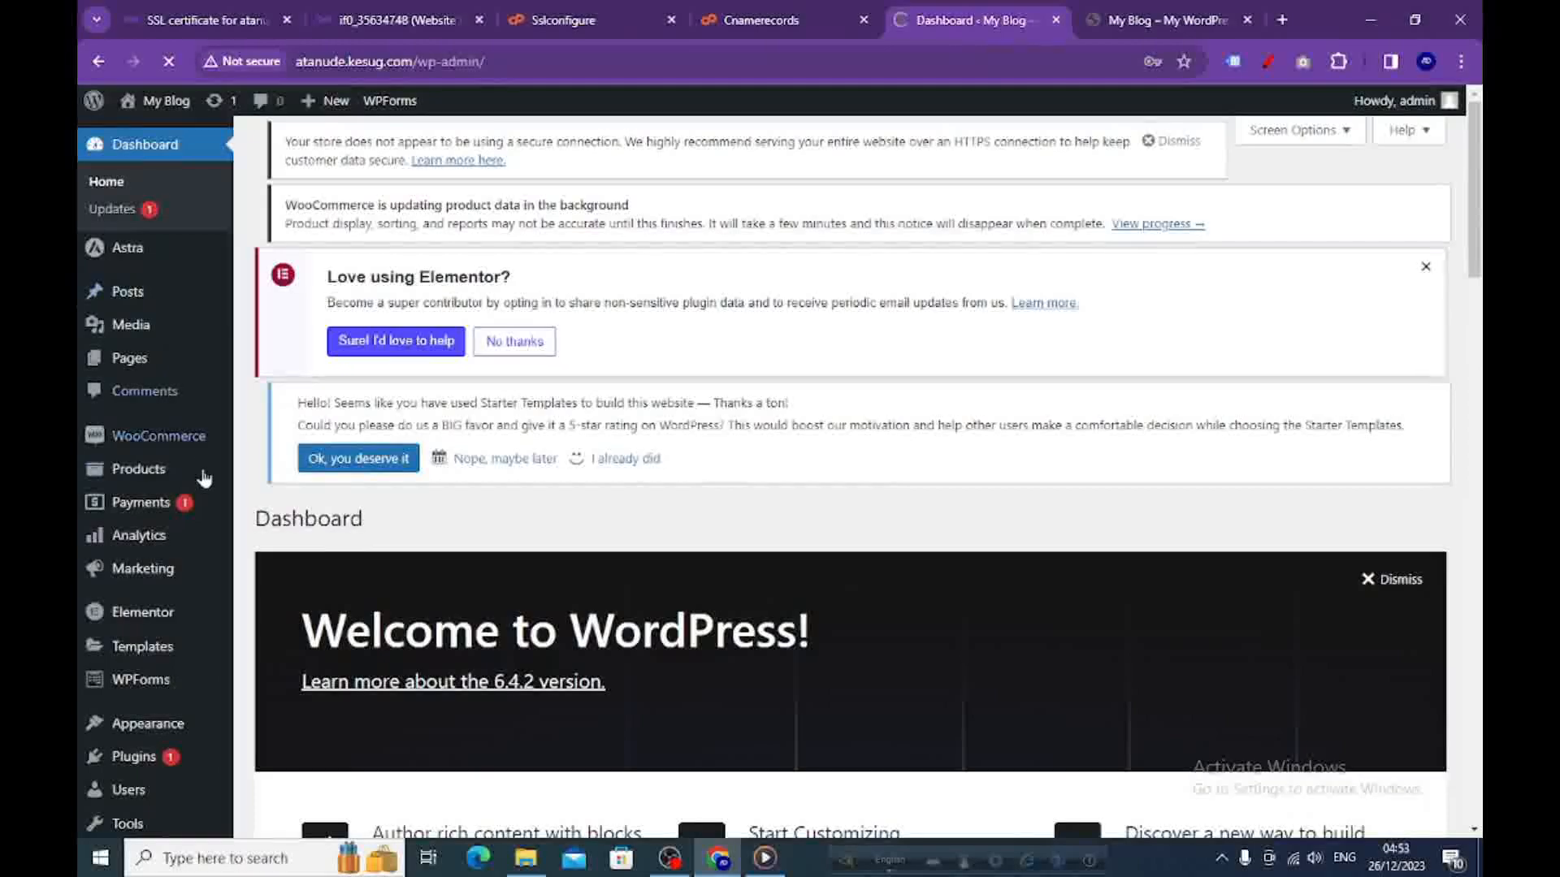
- Open the General Settings page of the WordPress site
scroll(203, 494, "down", 3)
scroll(126, 650, "down", 3)
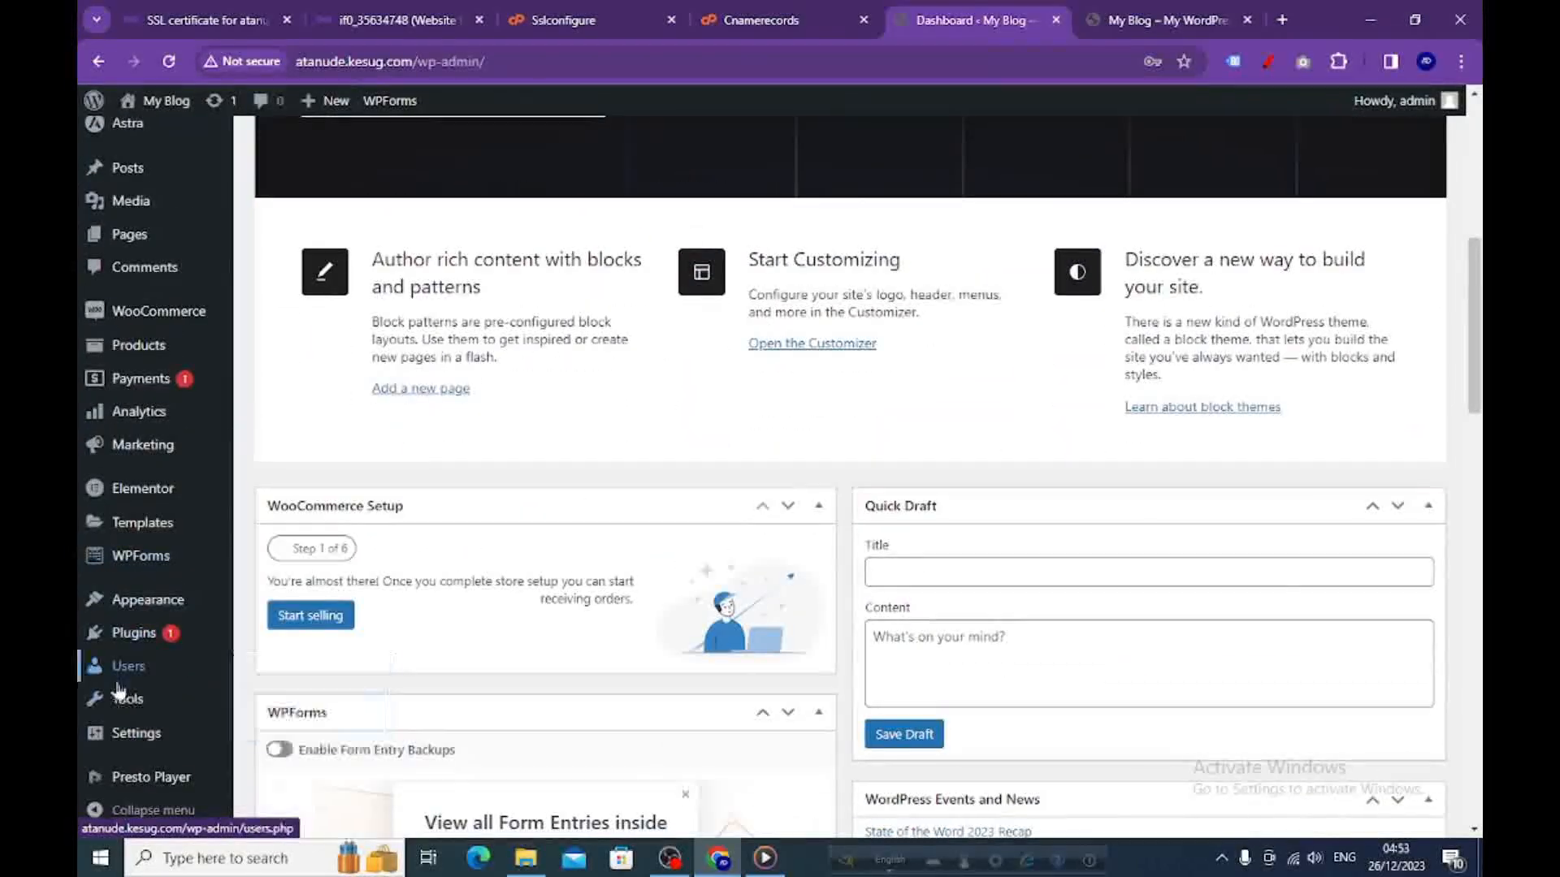
left_click(295, 629)
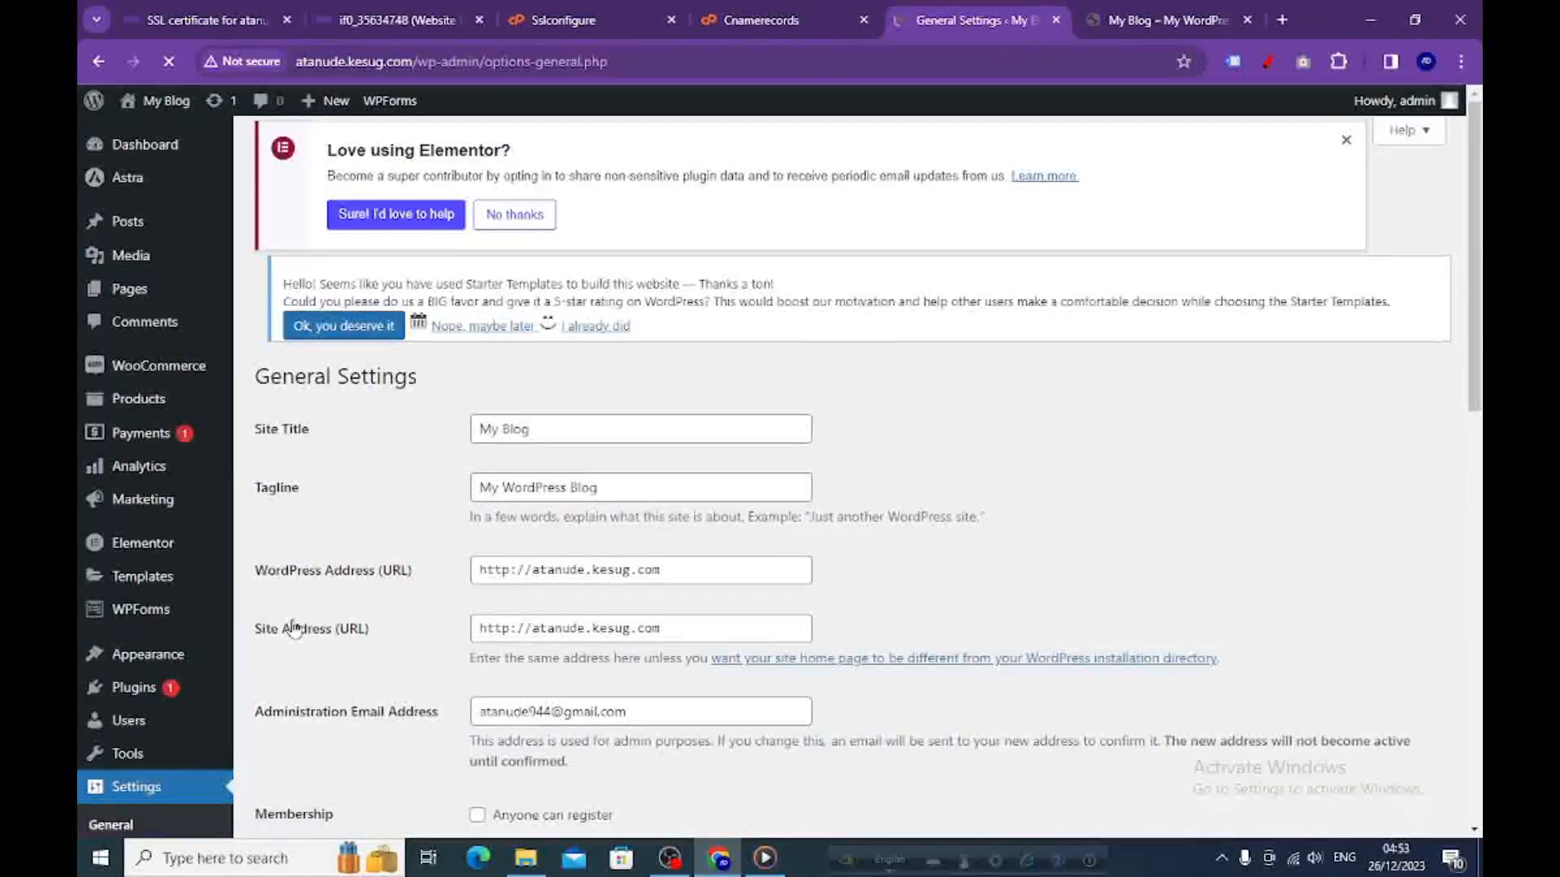
scroll(429, 535, "down", 1)
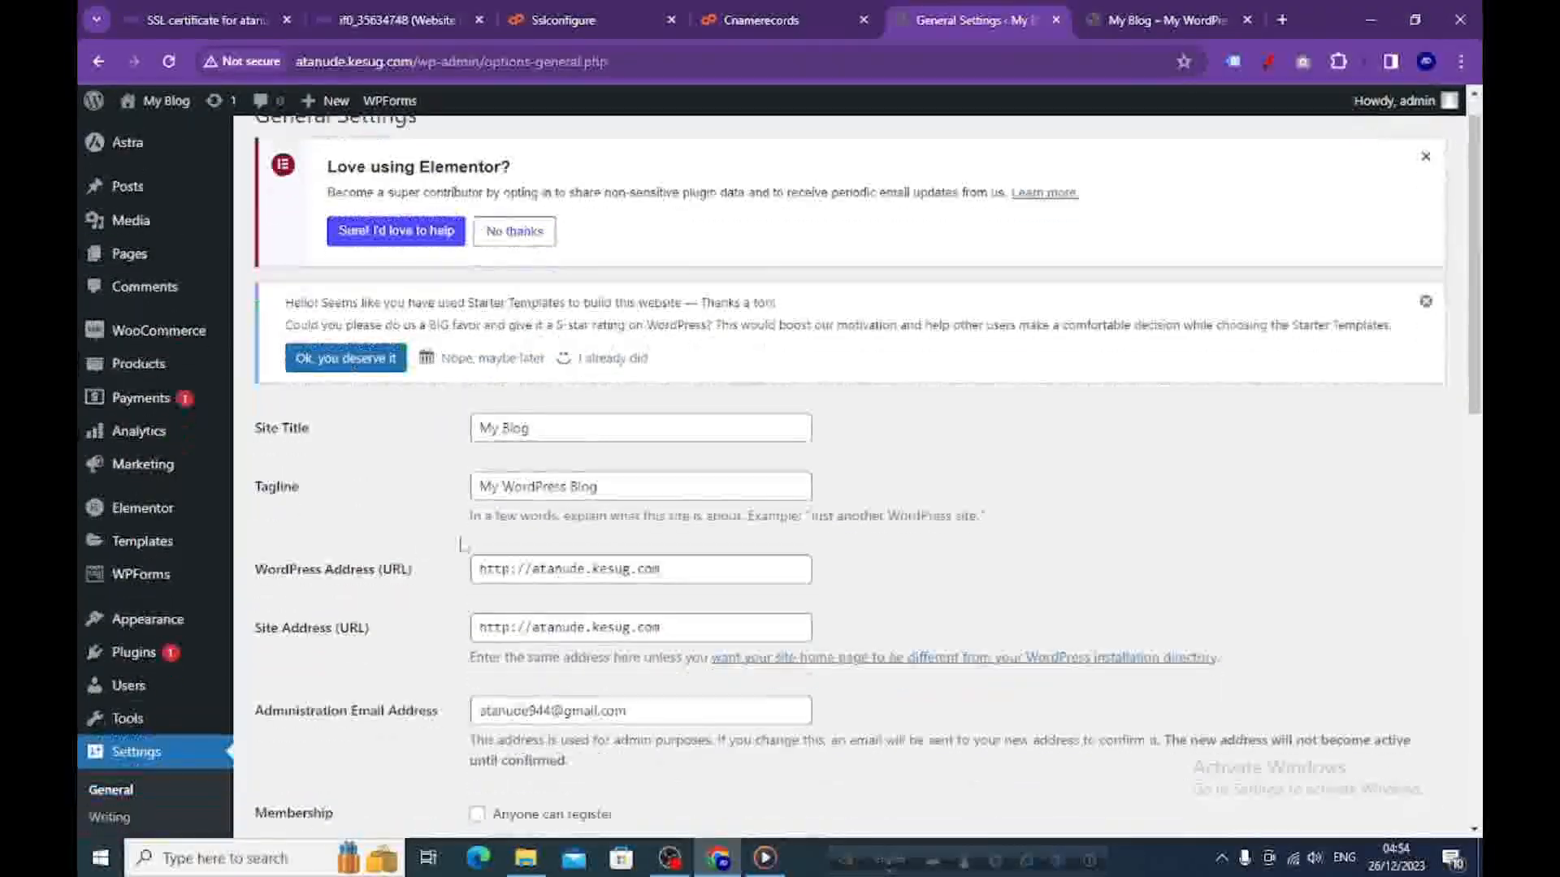
left_click(508, 505)
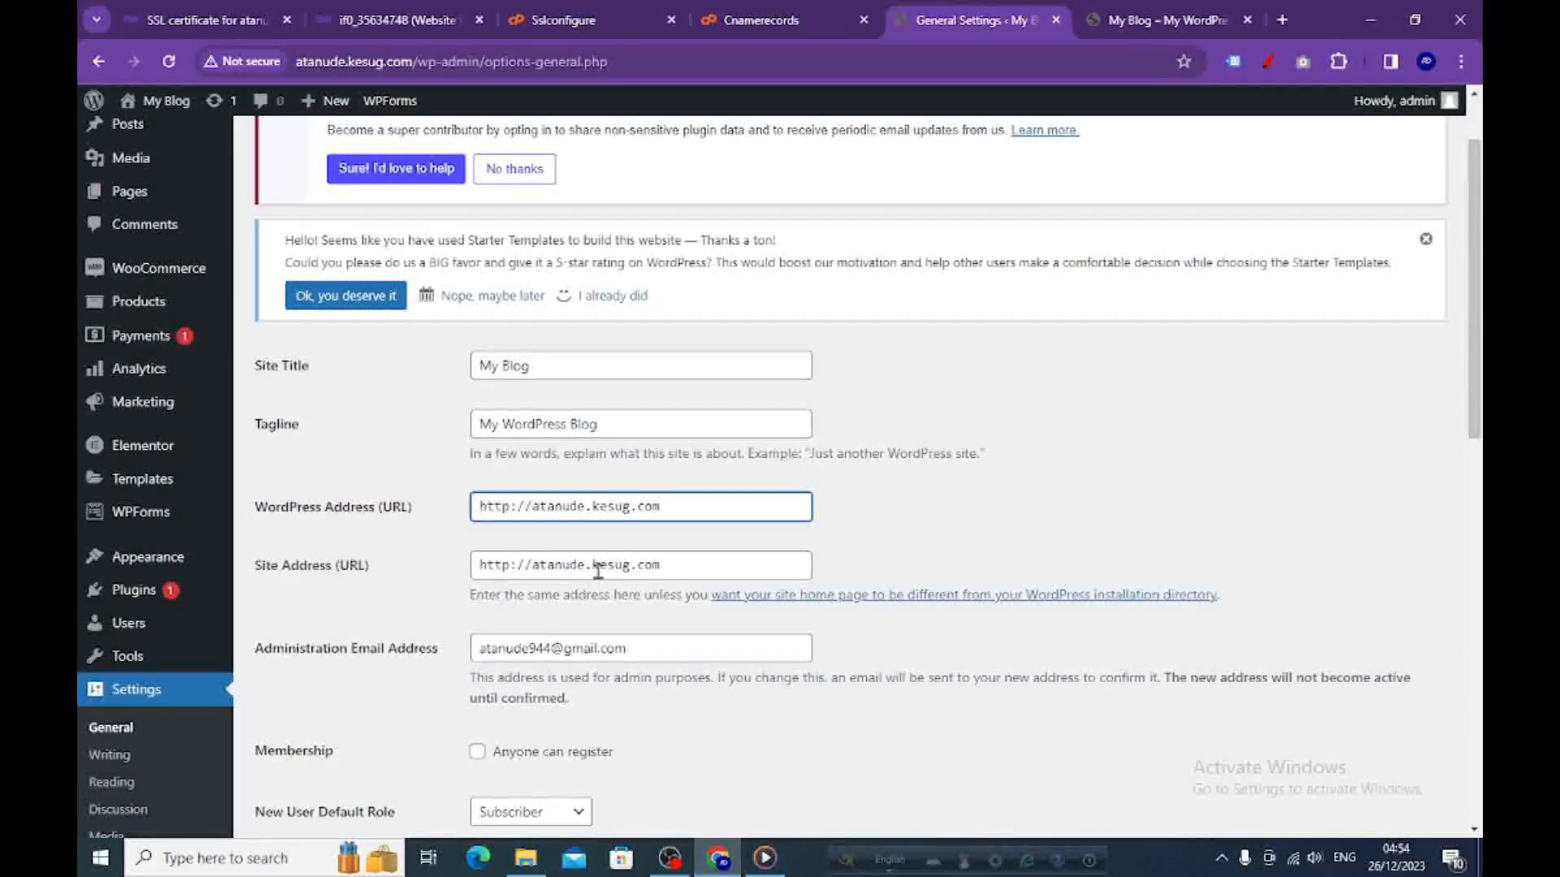
type("s")
left_click(509, 567)
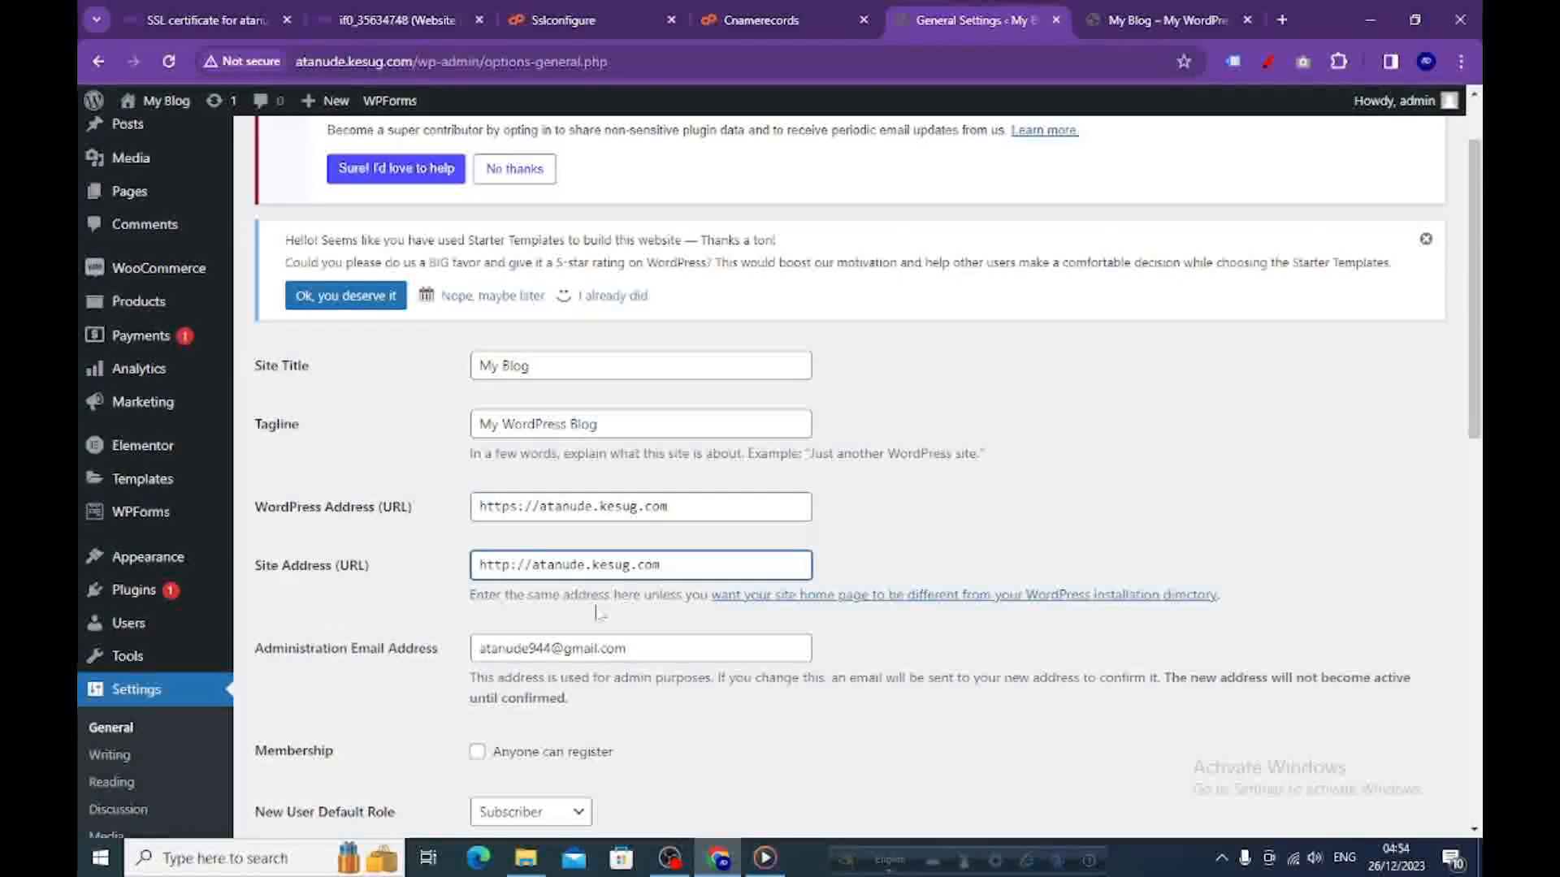
type("s")
scroll(439, 642, "down", 8)
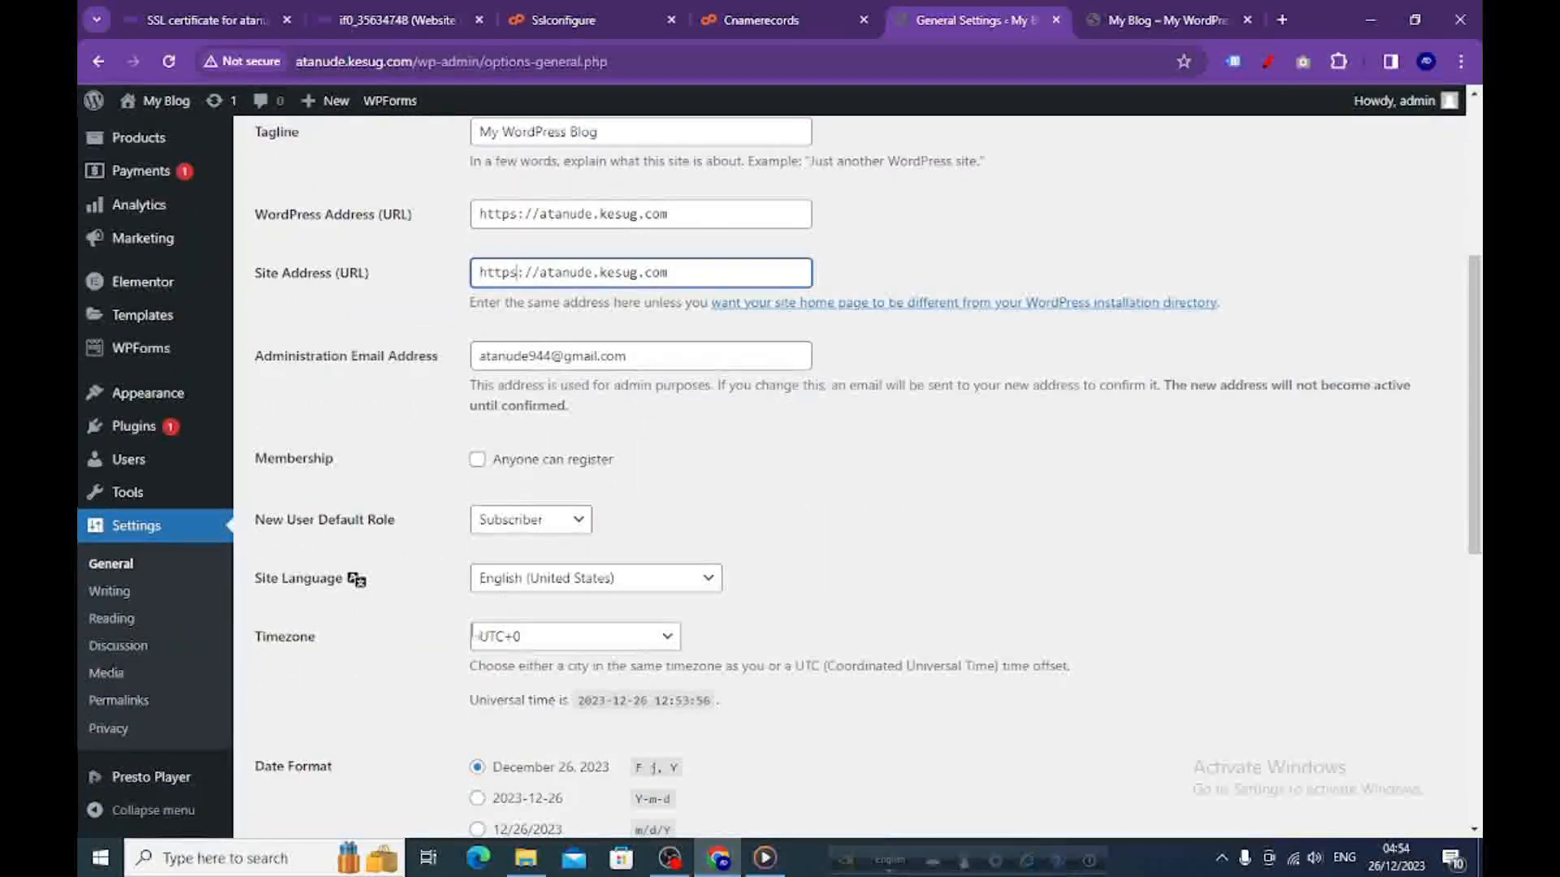
scroll(372, 667, "down", 3)
left_click(305, 740)
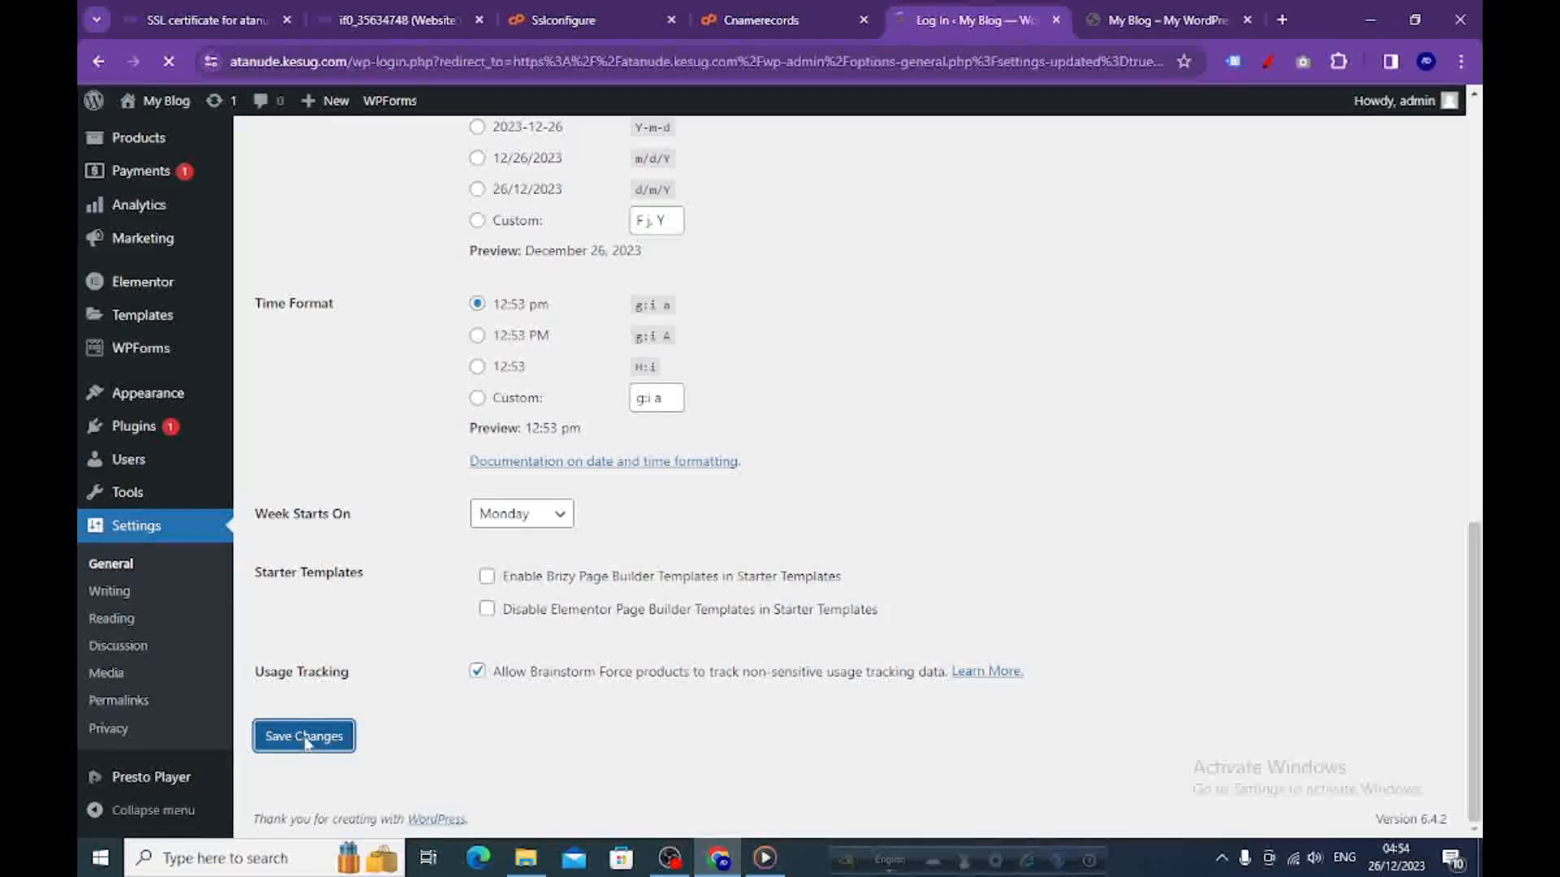
- Log in to WordPress again with the saved username and account password, and visit the site's home page
left_click(767, 325)
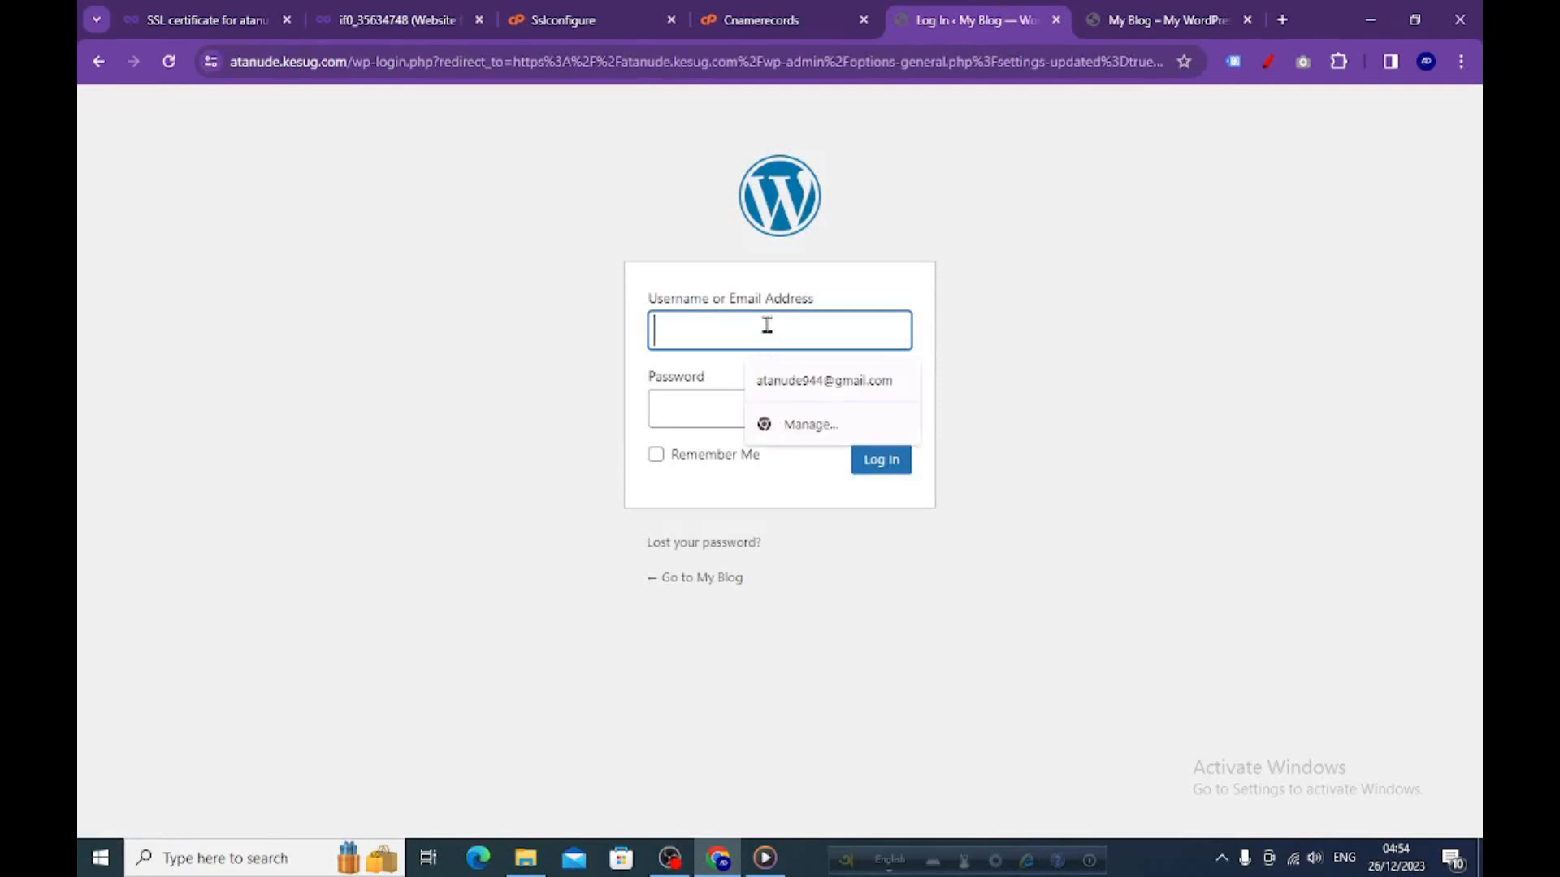
left_click(880, 465)
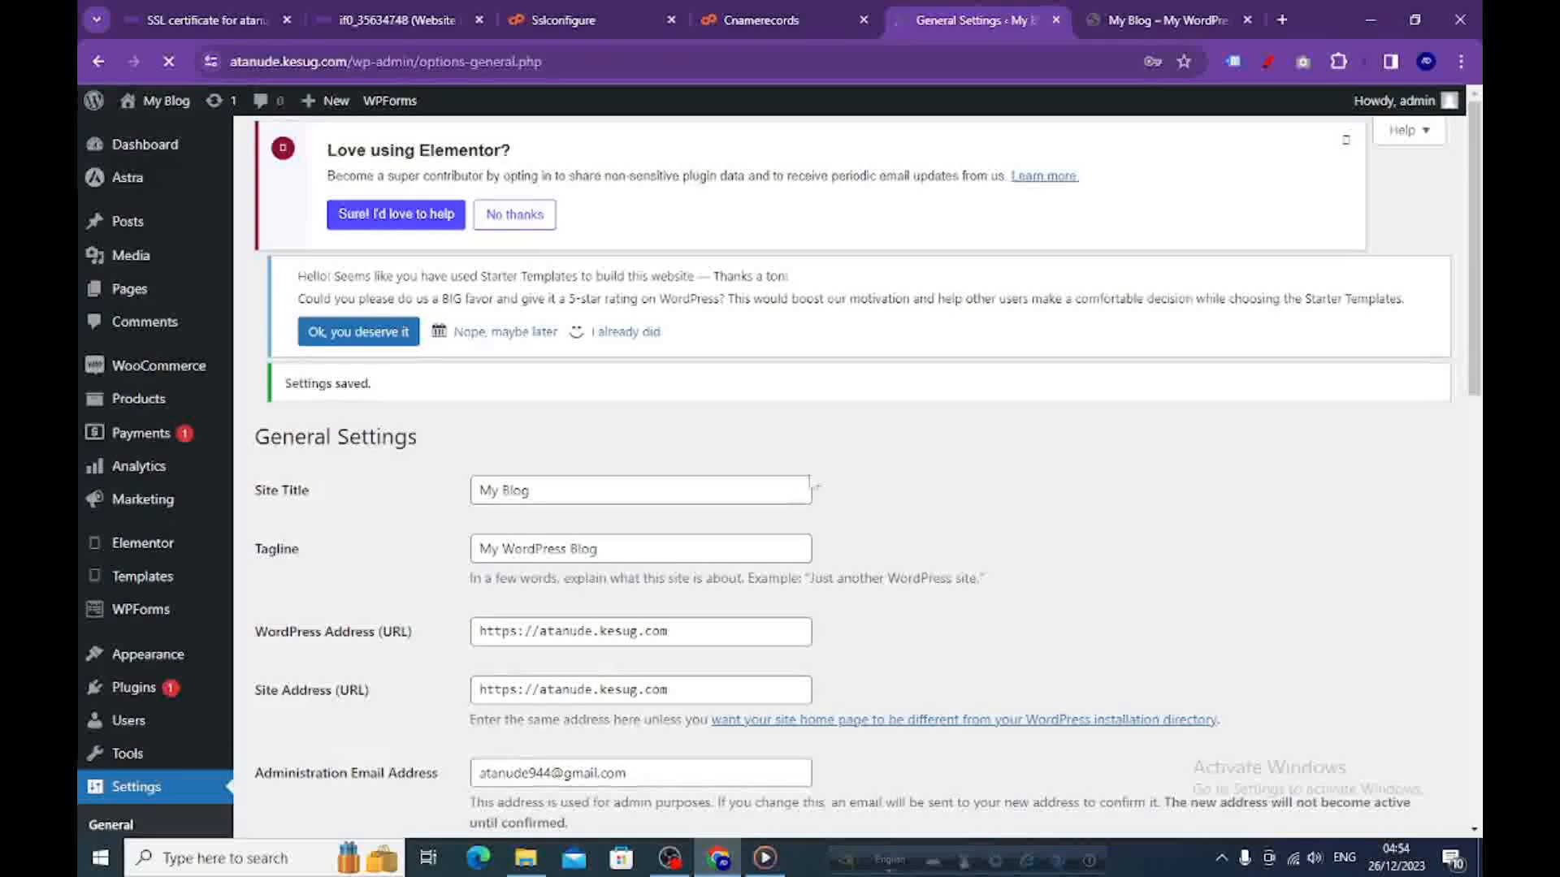
mouse_move(159, 100)
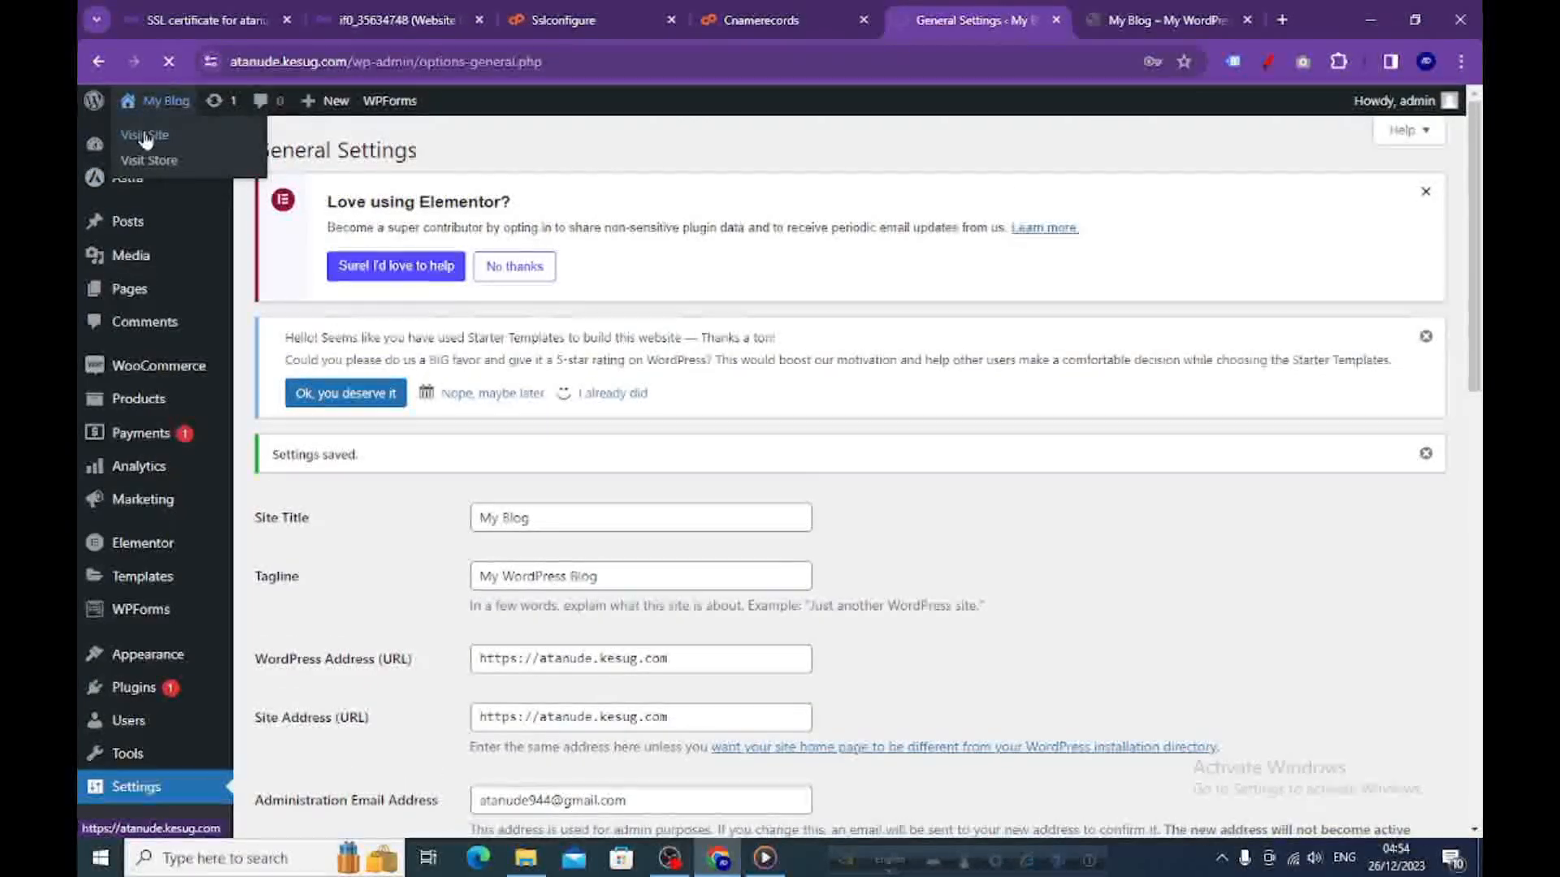
left_click(144, 137)
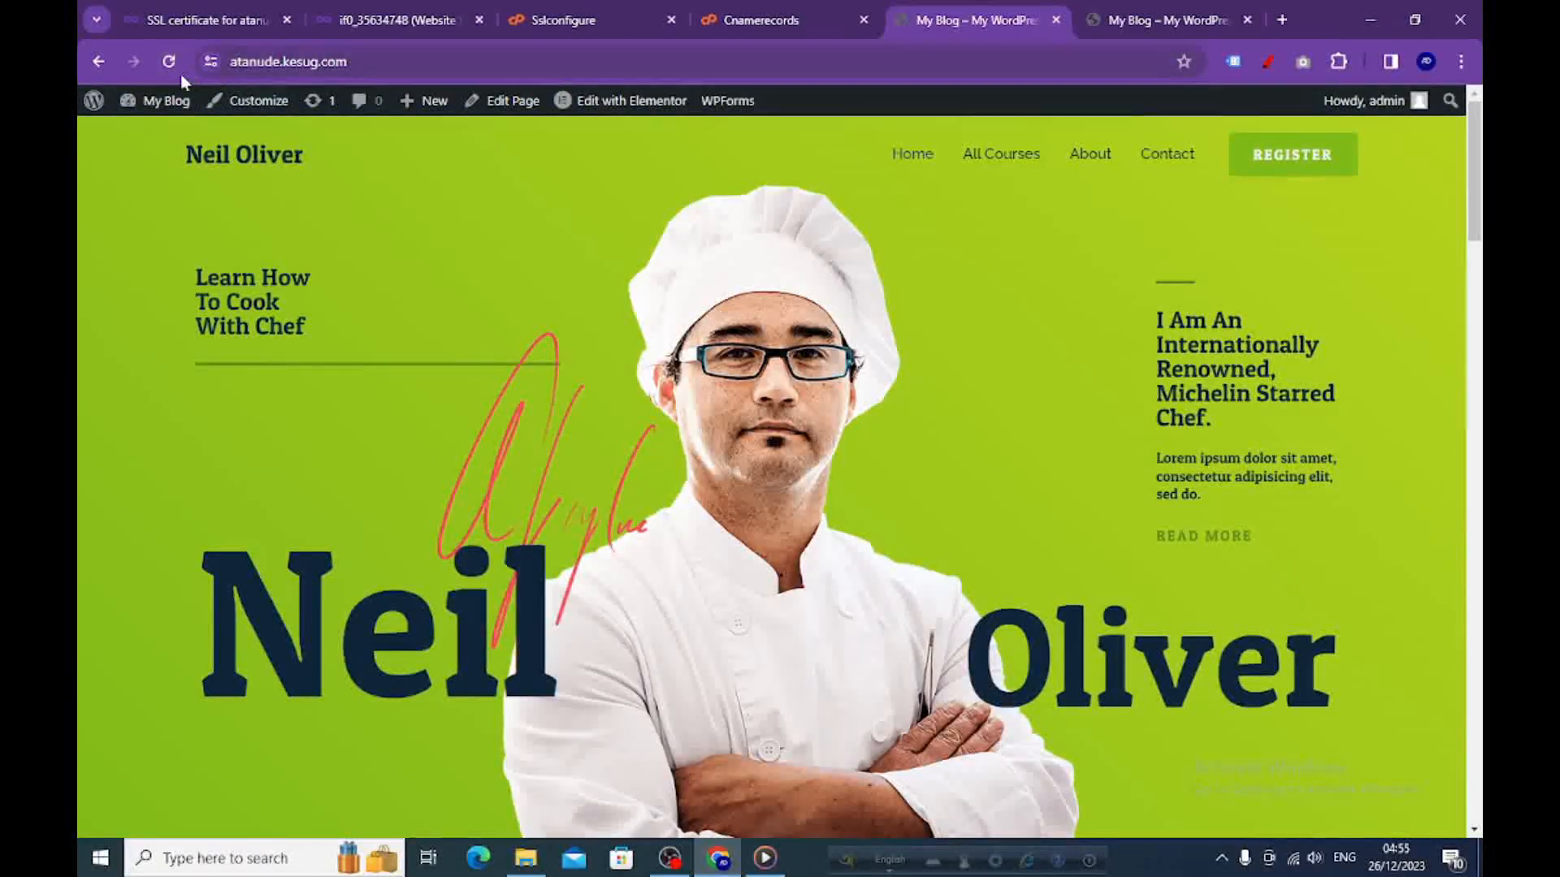
scroll(624, 272, "down", 1)
scroll(624, 272, "up", 1)
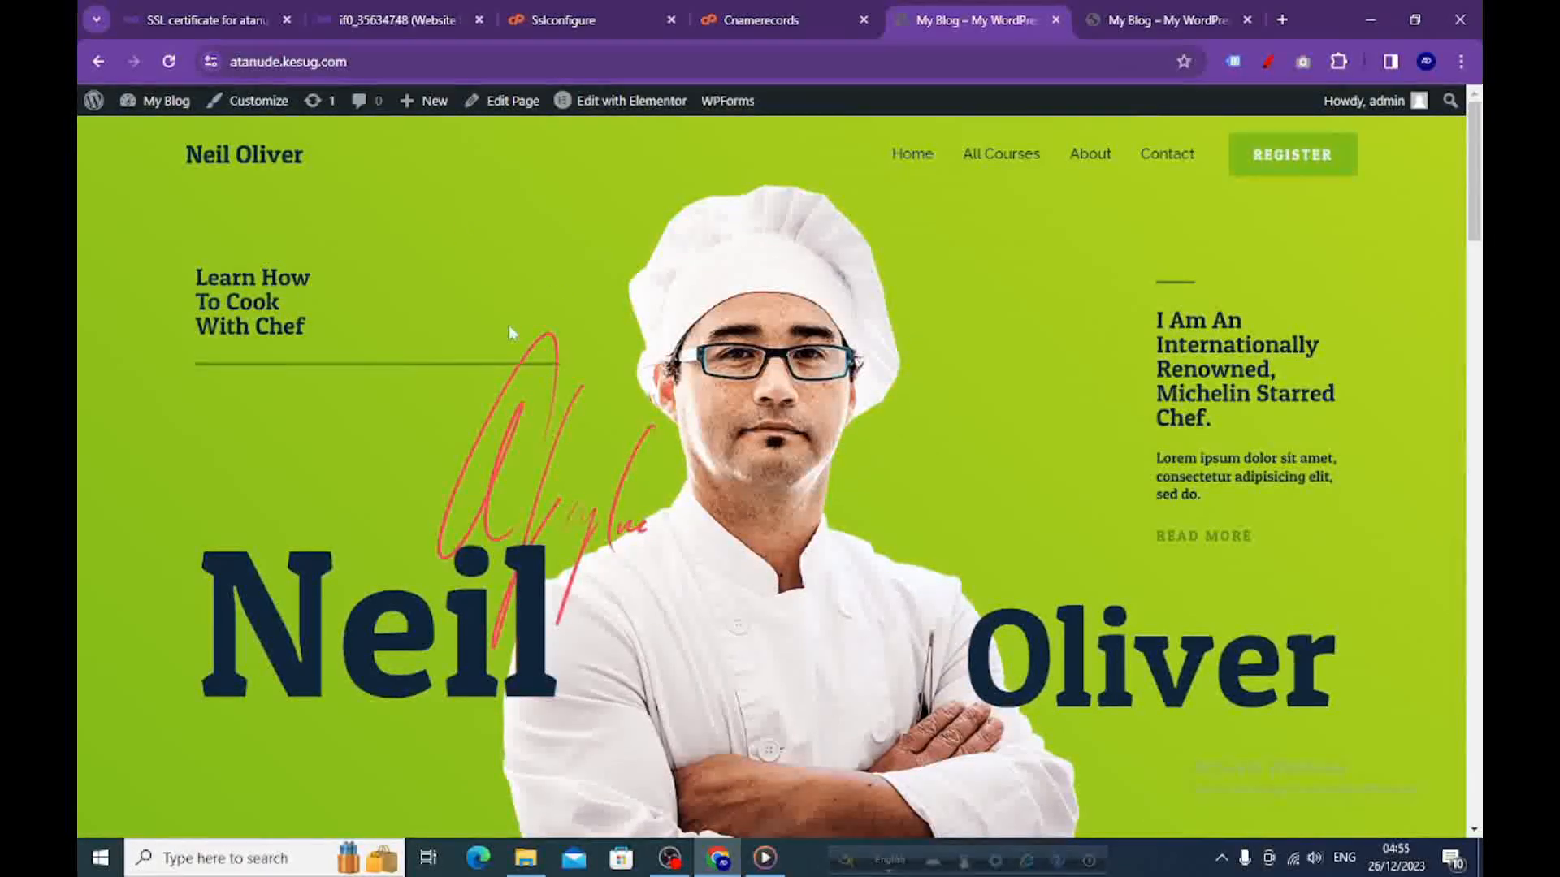